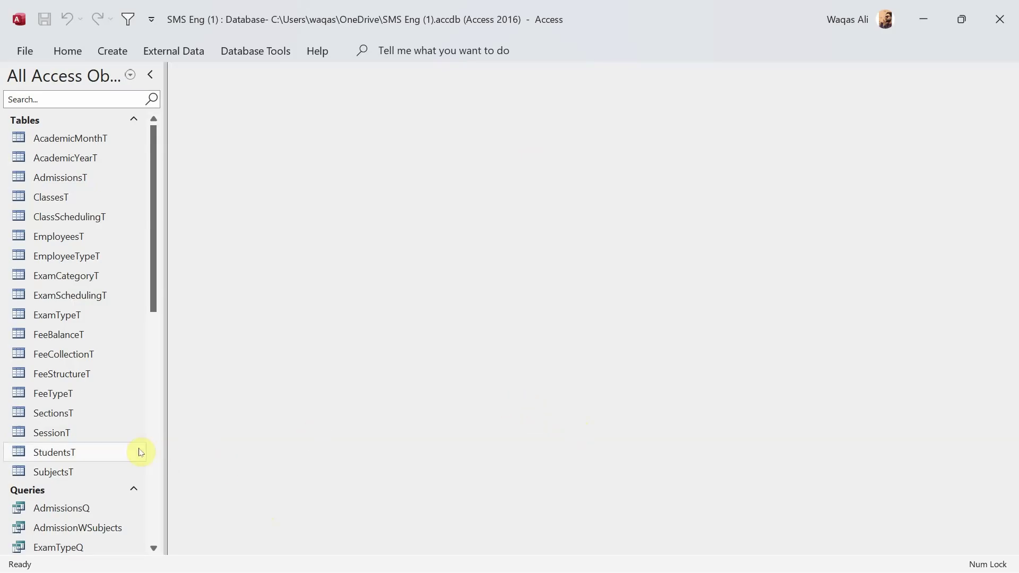
- Find the AdmissionWSubjects query in the Navigation Pane and open its records
scroll(120, 449, down, 3)
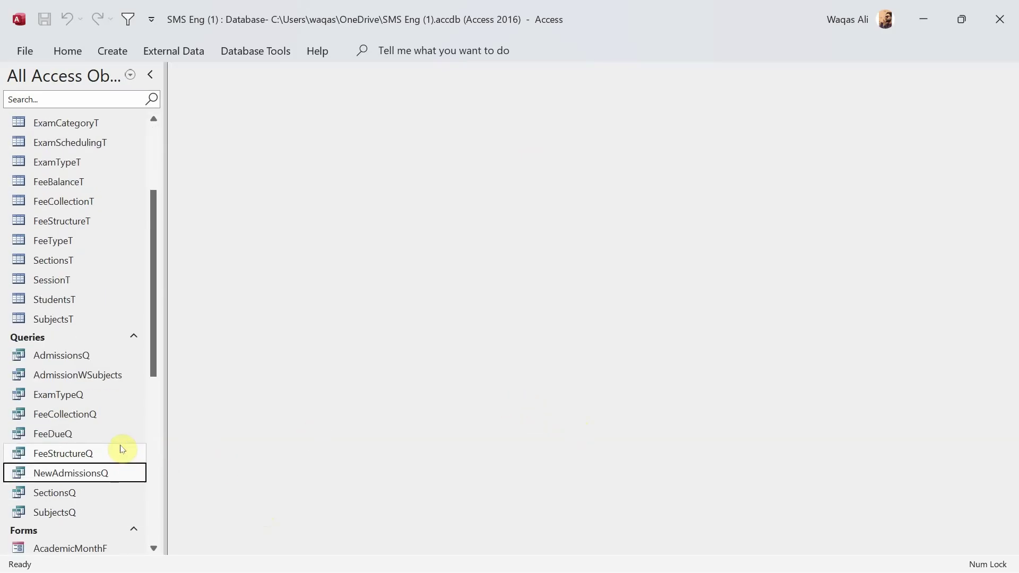
scroll(121, 449, down, 3)
scroll(122, 449, down, 2)
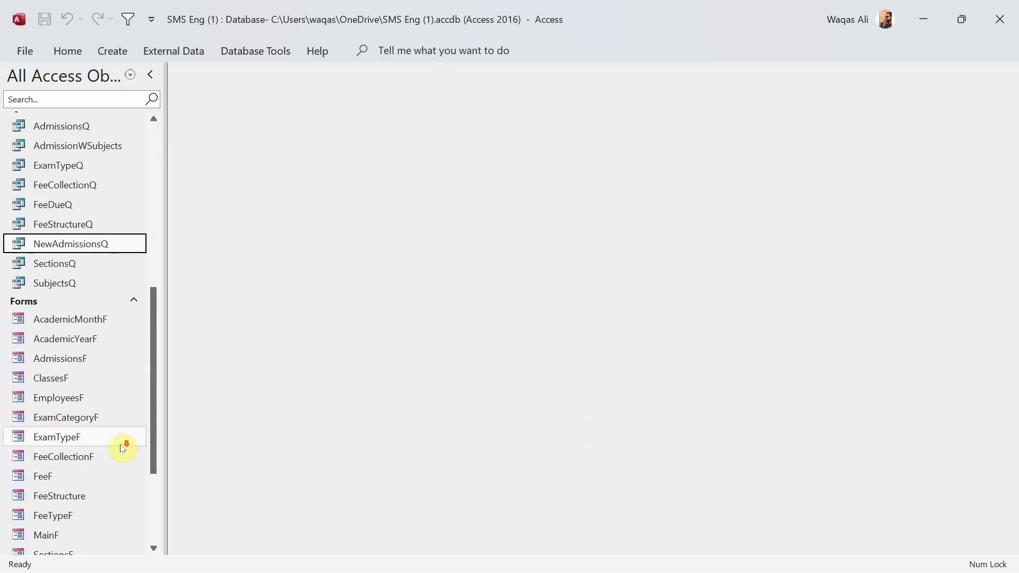
scroll(121, 449, down, 3)
scroll(122, 449, up, 4)
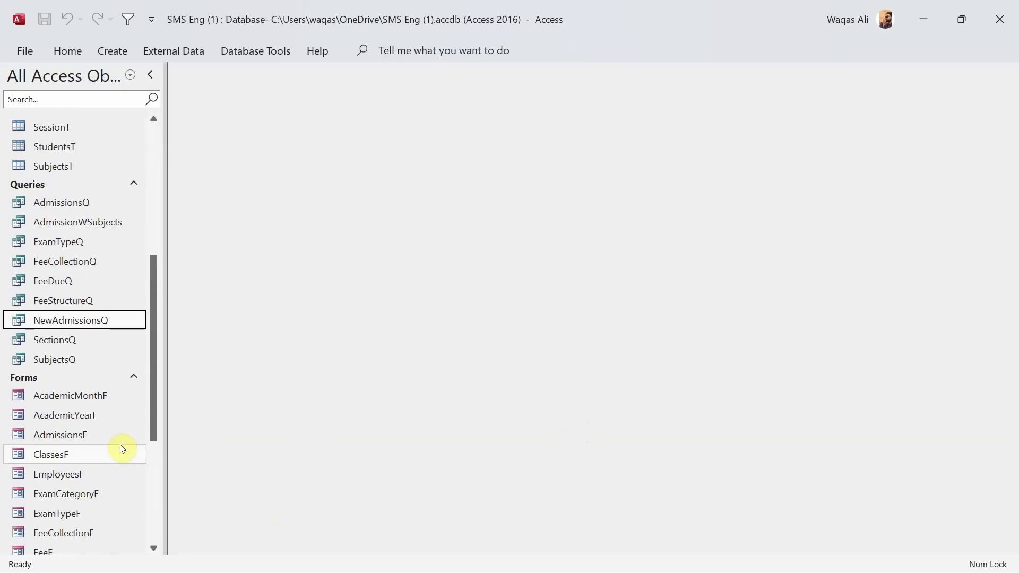
scroll(121, 450, up, 4)
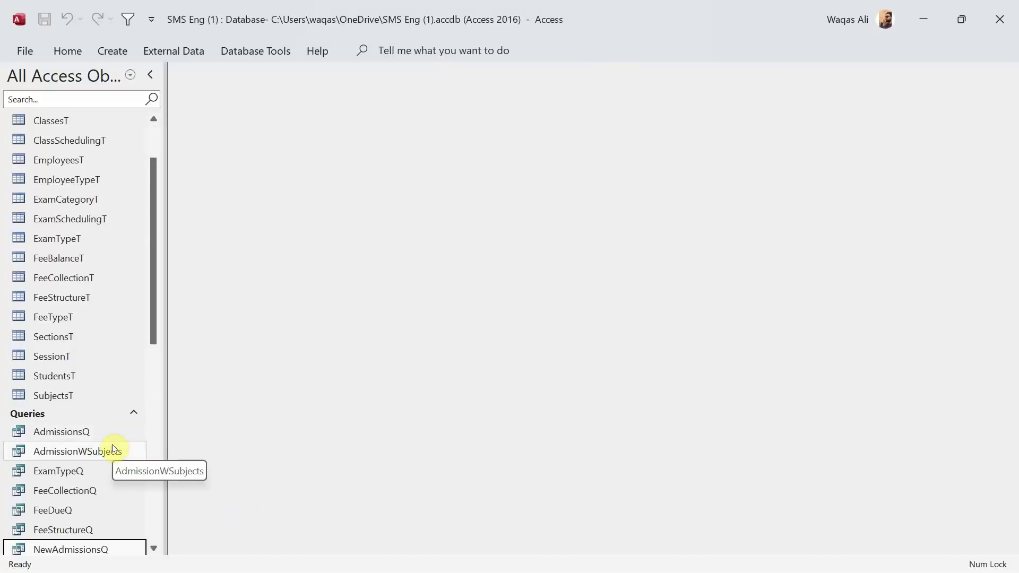
scroll(112, 449, down, 2)
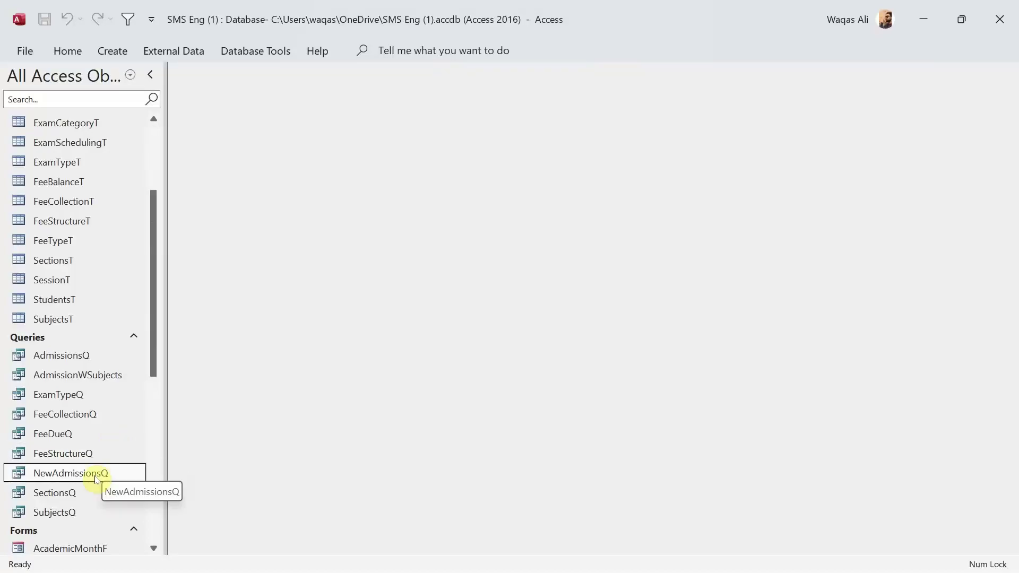
double_click(75, 382)
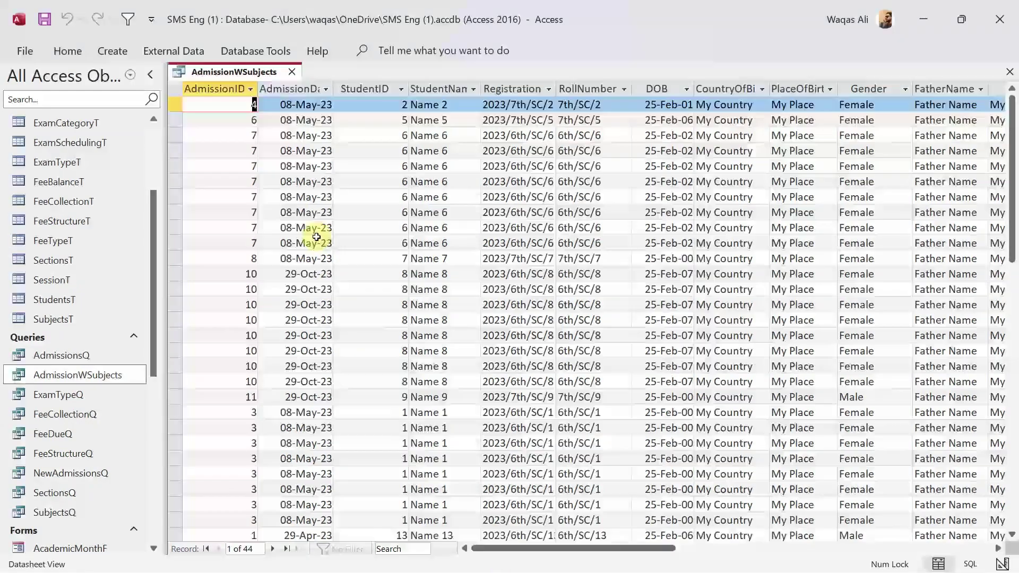
- Browse the 44 admission records back to the AdmissionID columns, briefly viewing the Create options
drag(493, 548, 687, 550)
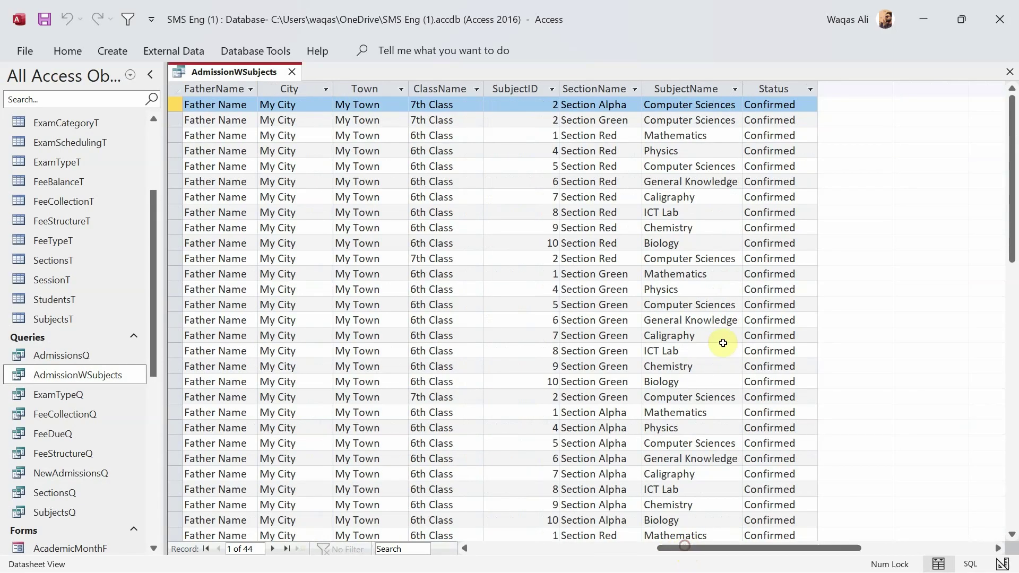
scroll(723, 343, down, 6)
scroll(723, 343, up, 6)
click(591, 550)
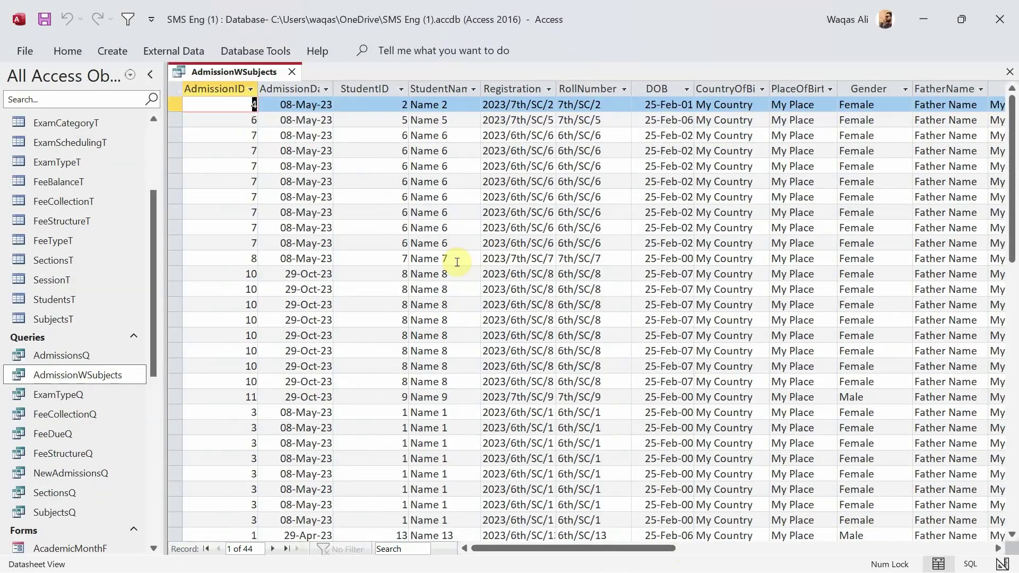
scroll(64, 415, down, 6)
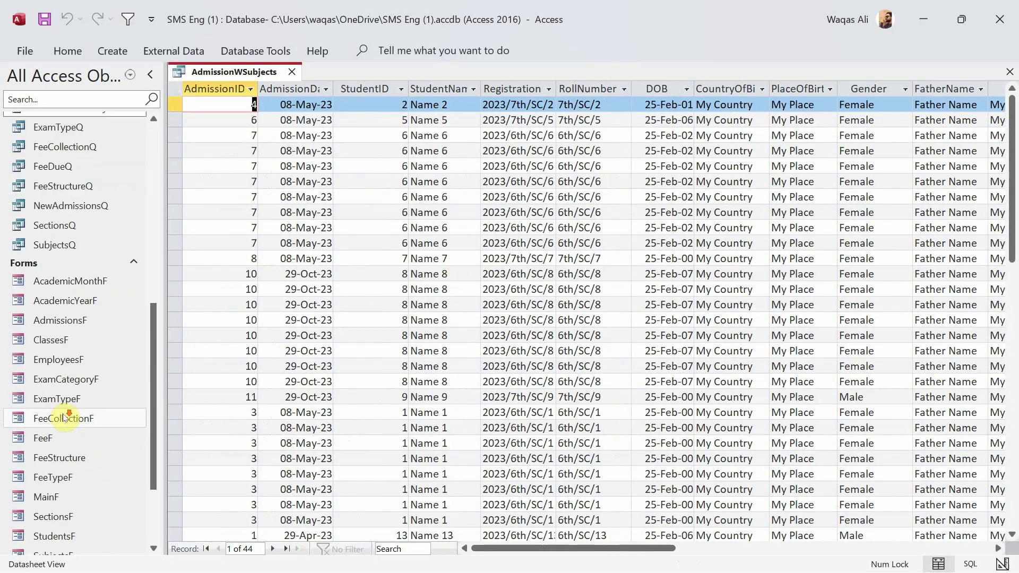
scroll(64, 417, down, 1)
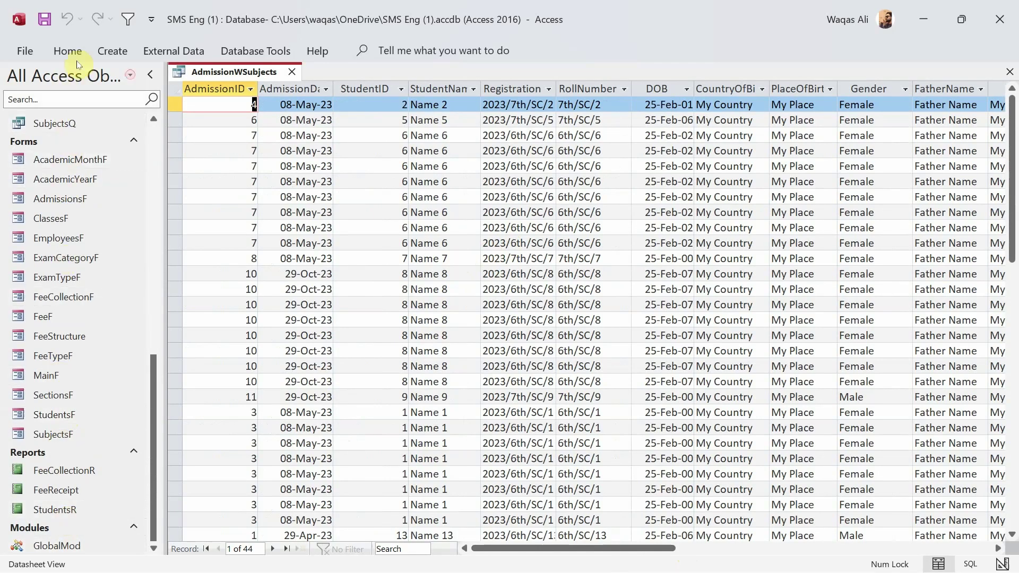
click(122, 49)
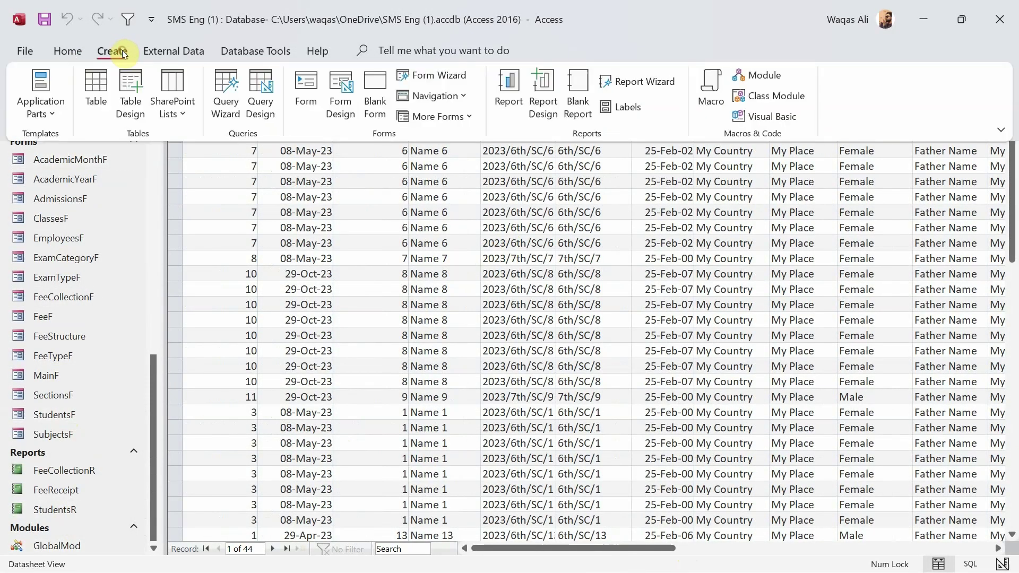
click(303, 275)
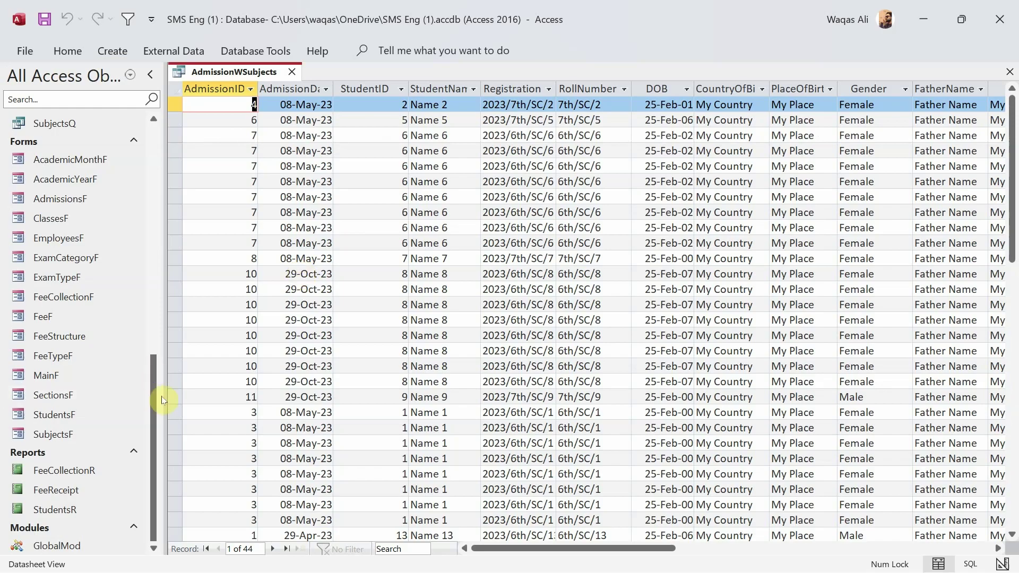
- Close the AdmissionWSubjects query and select the FeeReceipt report
click(292, 72)
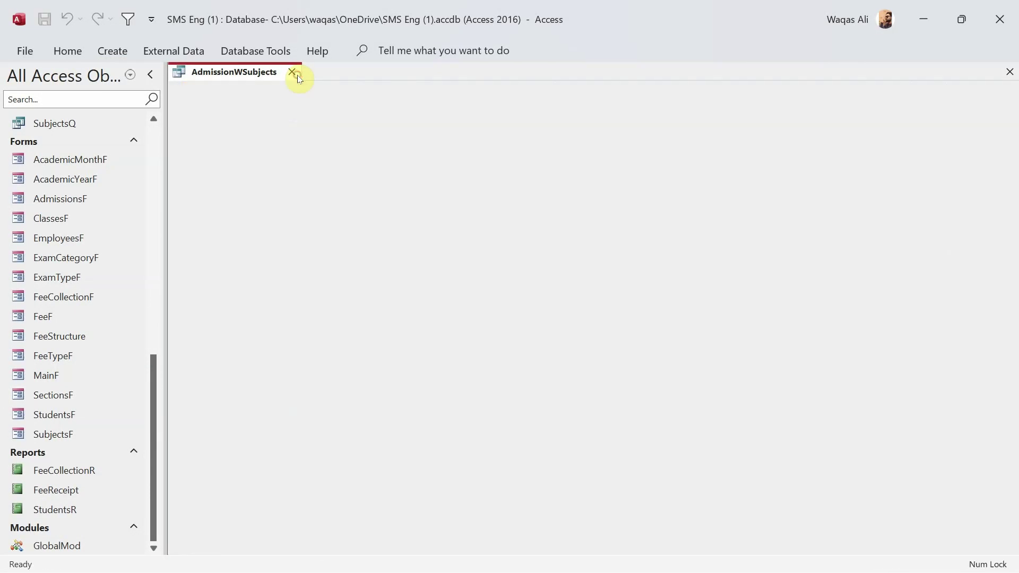
scroll(121, 431, down, 3)
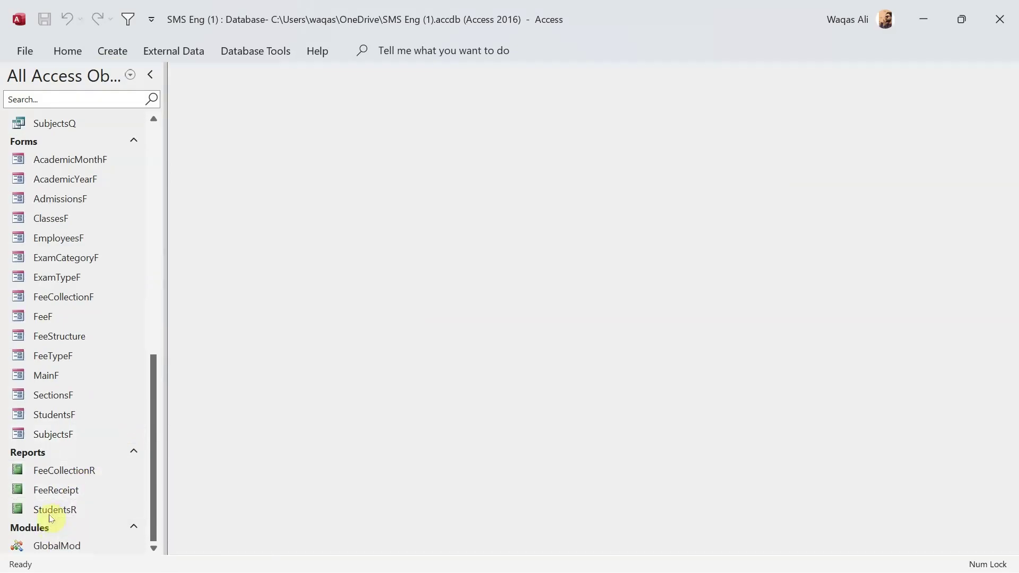
click(54, 498)
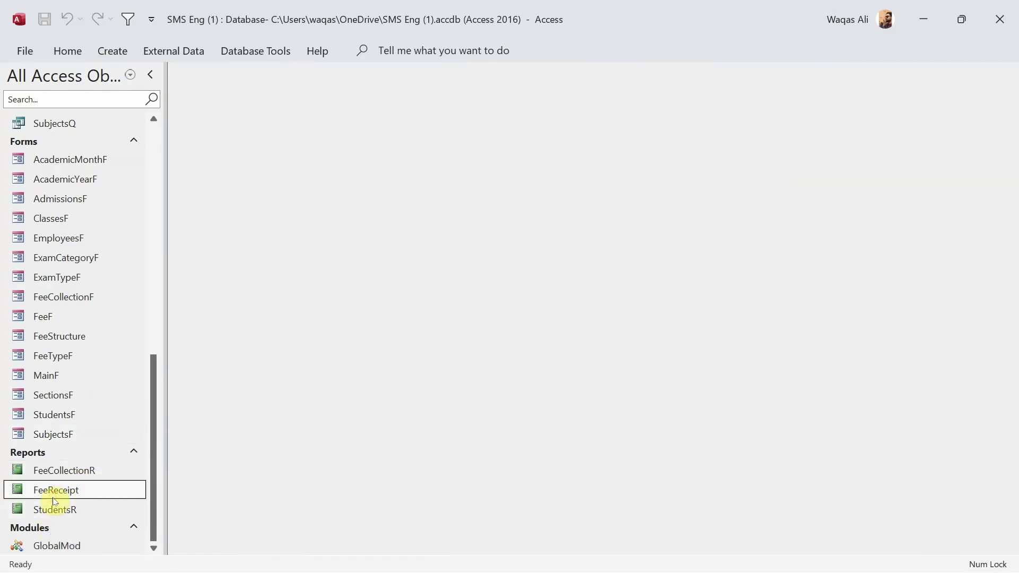
- Paste a copy of FeeReceipt named StudentProfile and bring up its shortcut menu
key(ctrl+v)
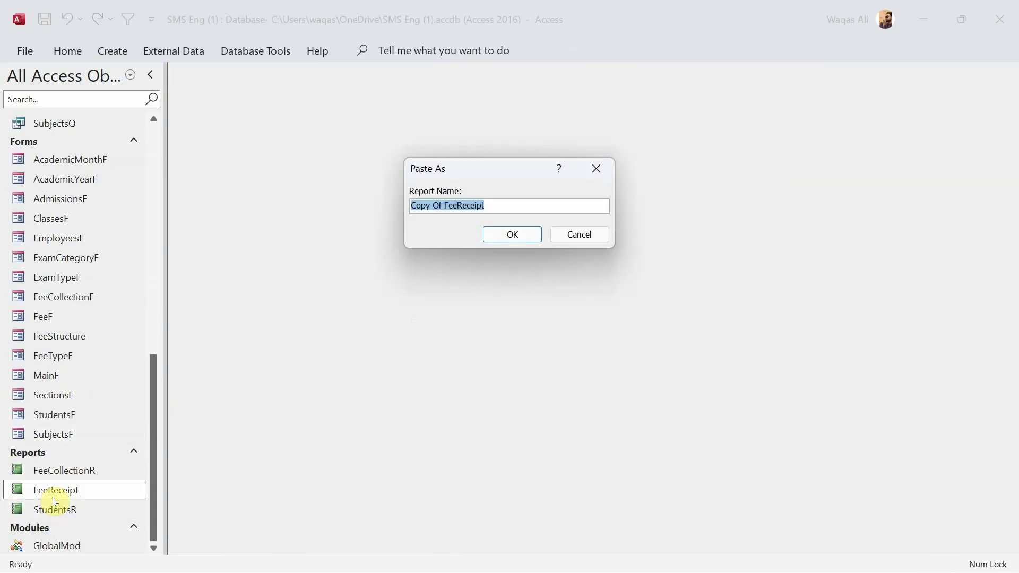
text(St)
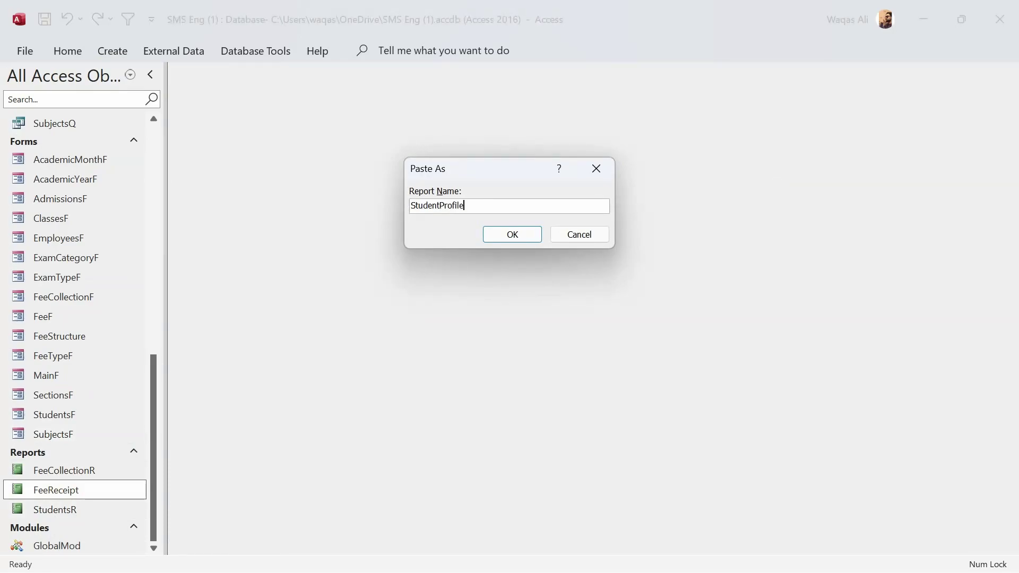
text(udentProfile)
key(Return)
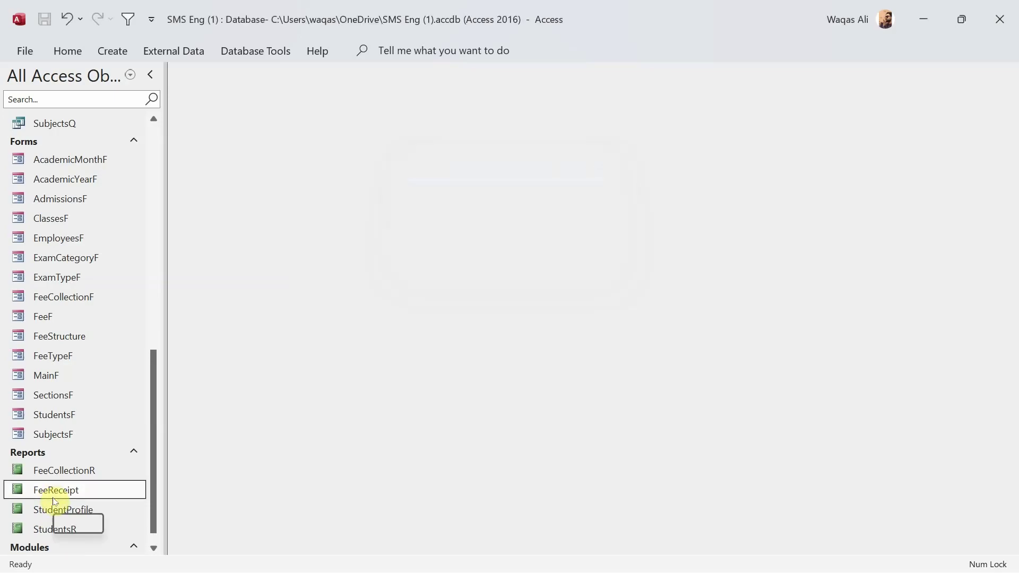
click(37, 508)
right_click(37, 508)
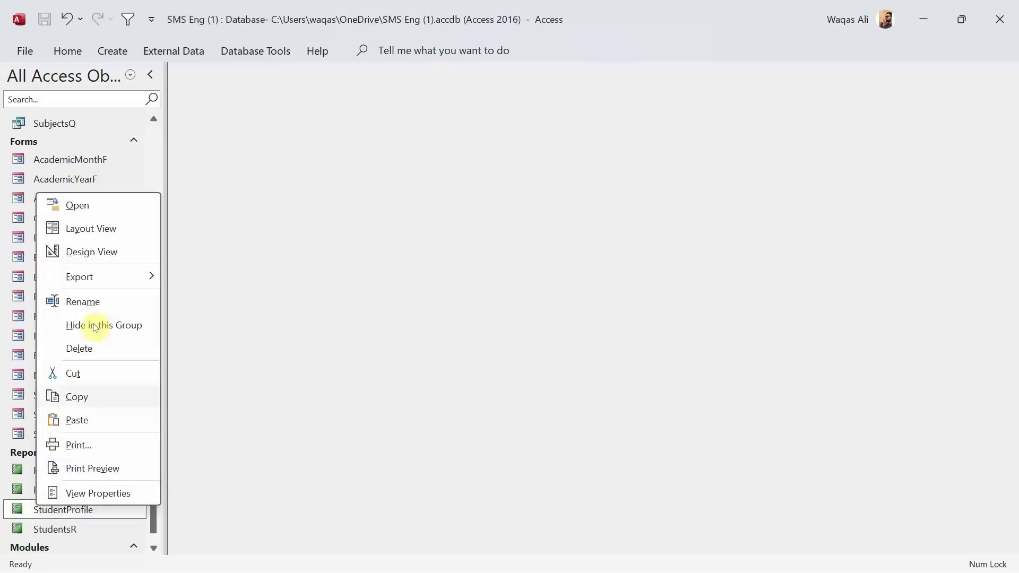
- Open StudentProfile in Design View and delete the three fee summary boxes from Detail
click(114, 254)
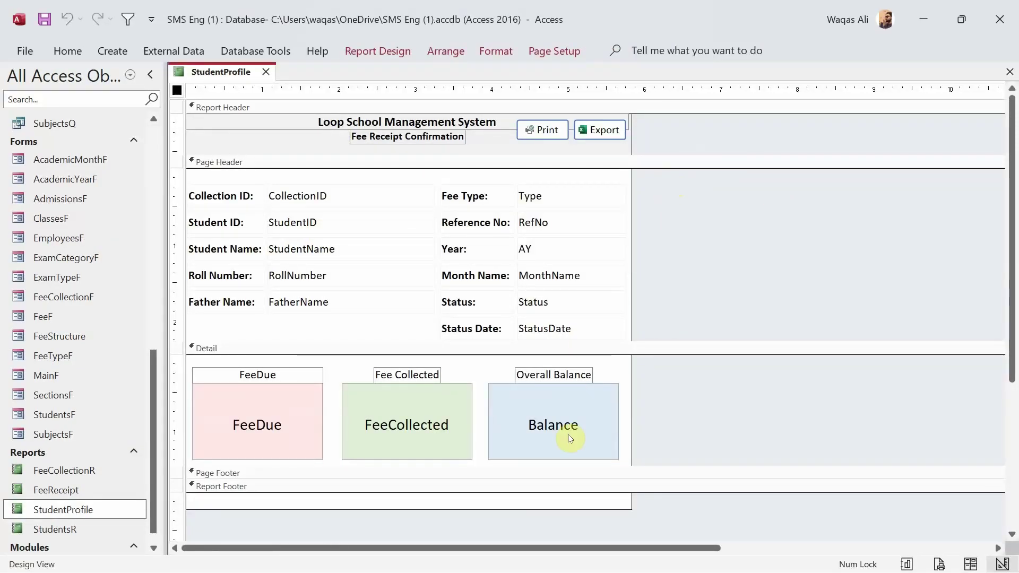
drag(664, 365, 223, 466)
key(Delete)
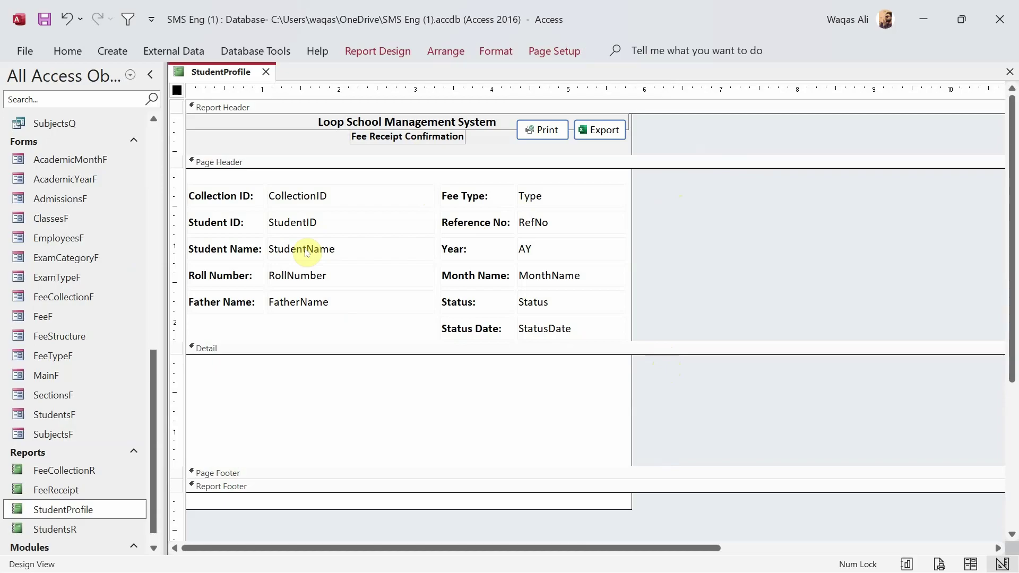
- Reopen AdmissionWSubjects for reference, then delete every field in the StudentProfile Page Header
scroll(89, 287, up, 2)
scroll(87, 283, up, 5)
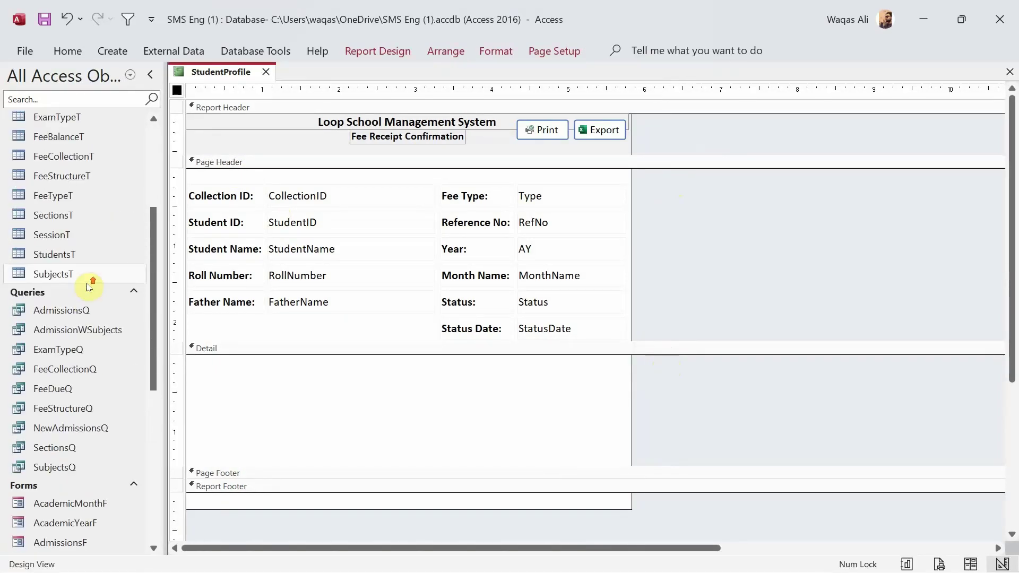
double_click(72, 334)
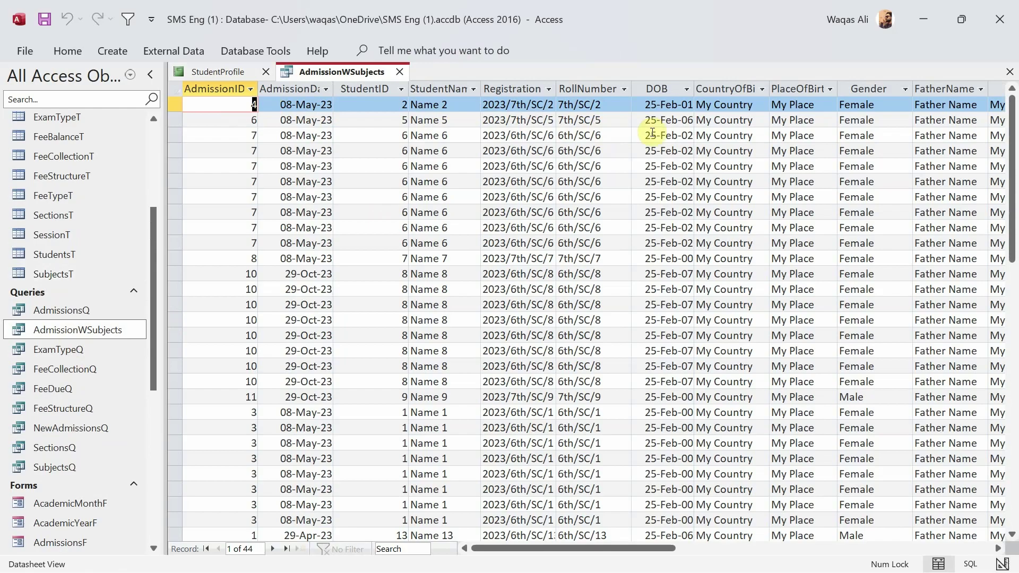
click(205, 74)
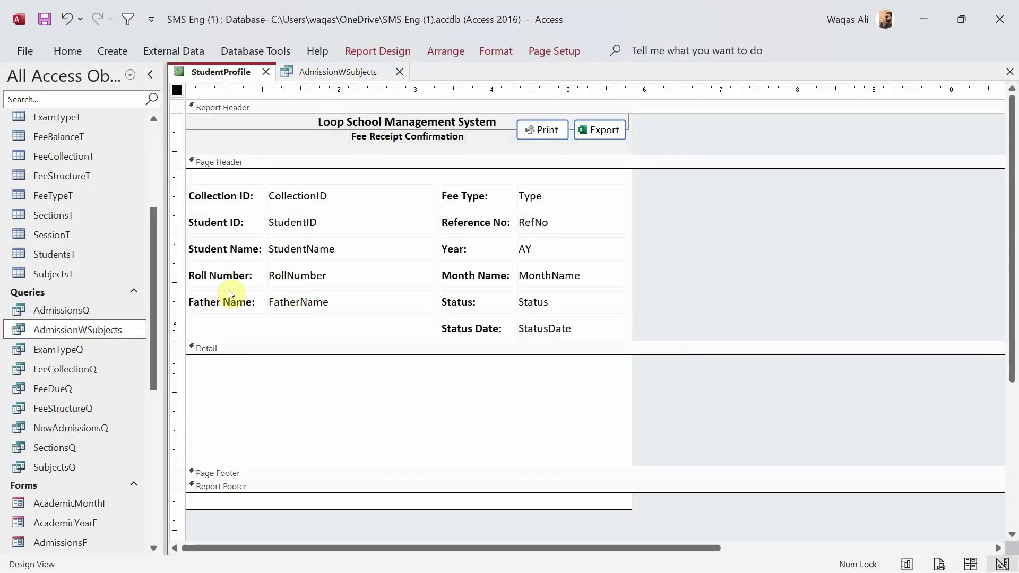
click(355, 73)
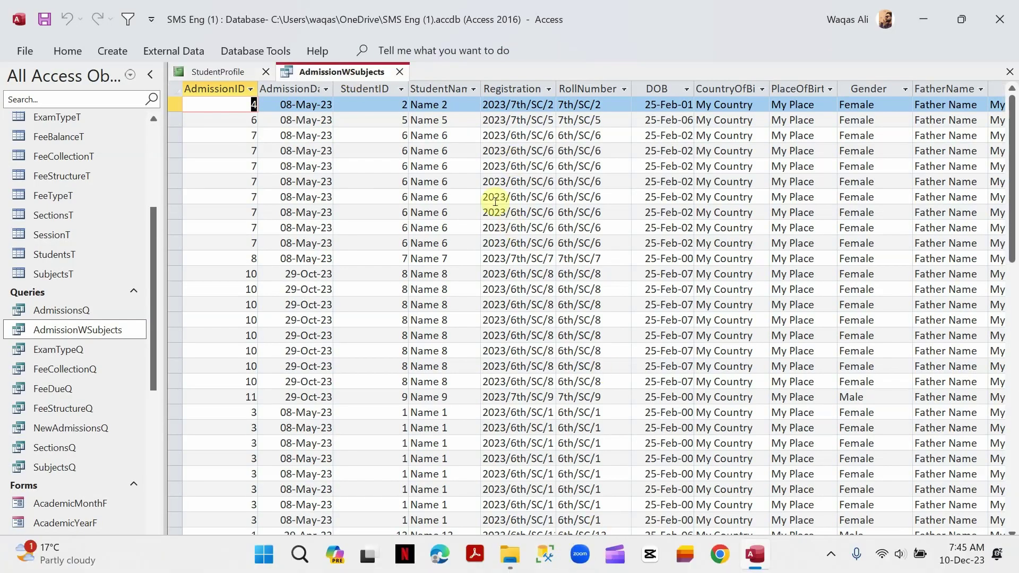
click(228, 69)
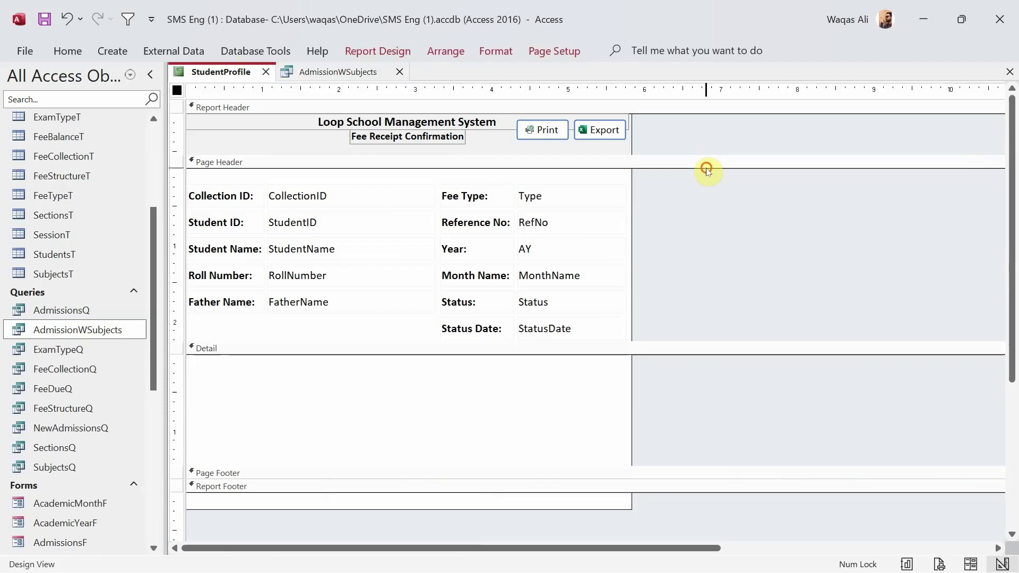
drag(707, 168, 165, 402)
key(Delete)
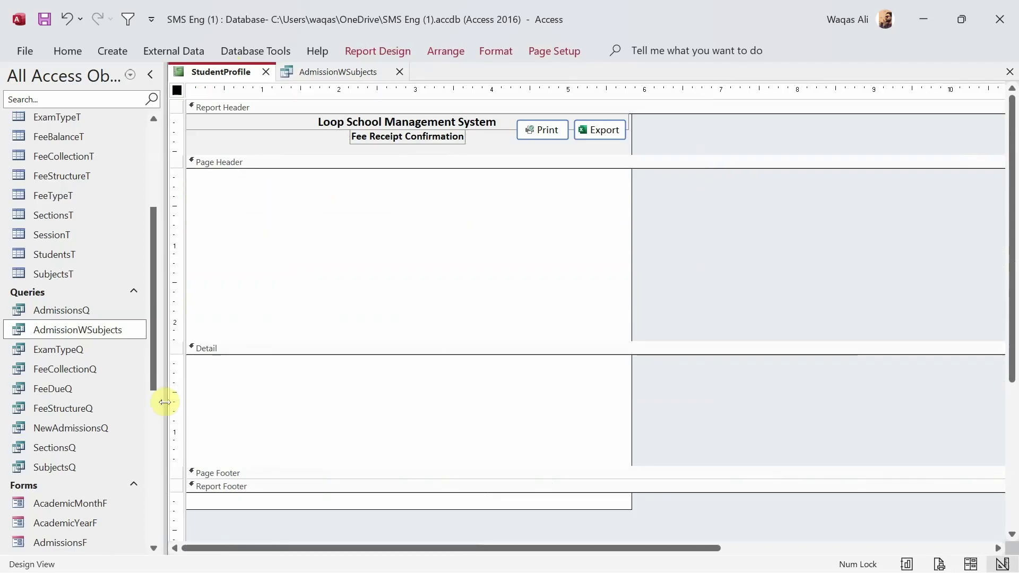
- Empty the report's Record Source property in the Property Sheet's Data tab
click(372, 51)
click(848, 101)
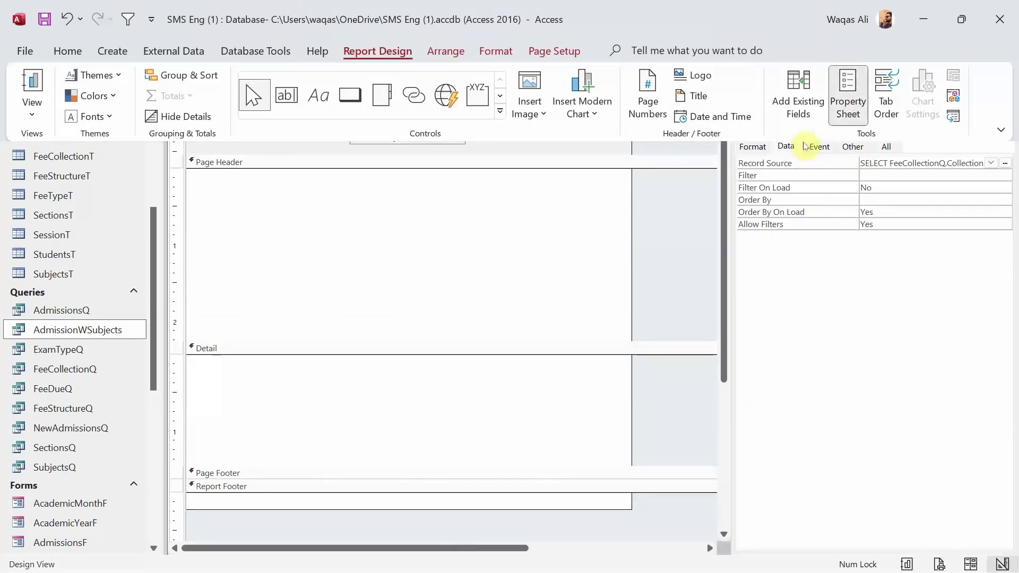
click(787, 145)
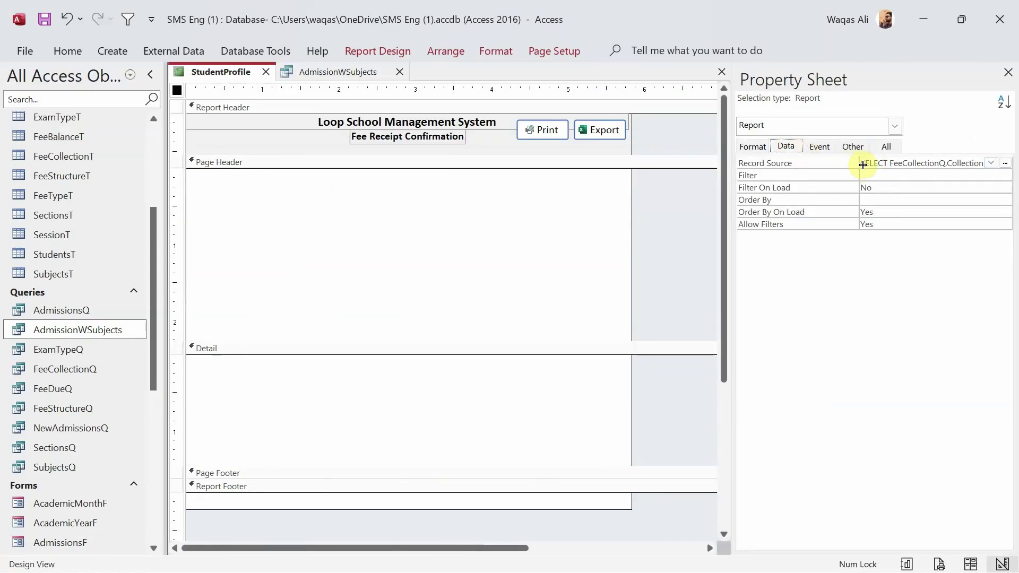
click(863, 165)
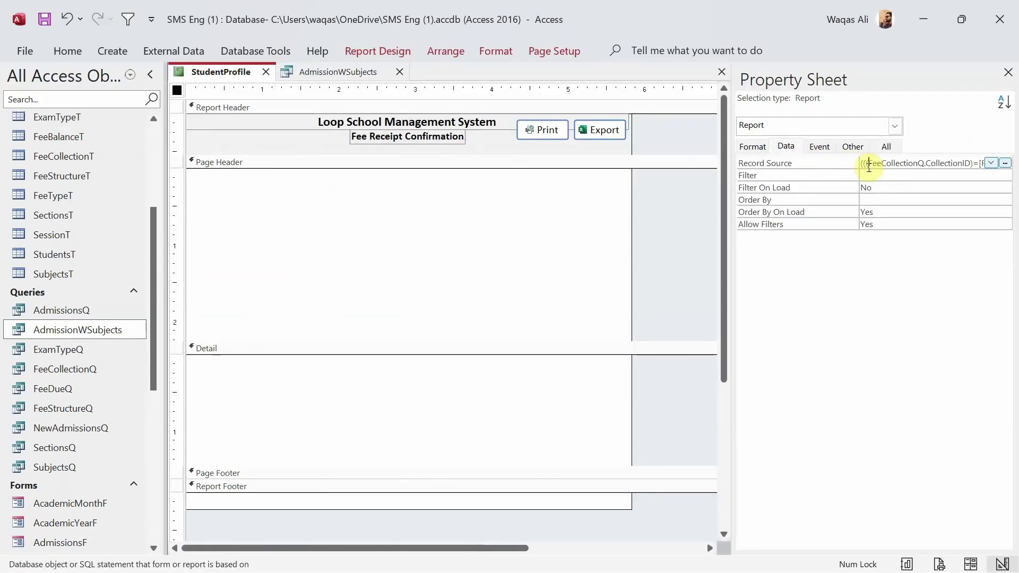
key(Home)
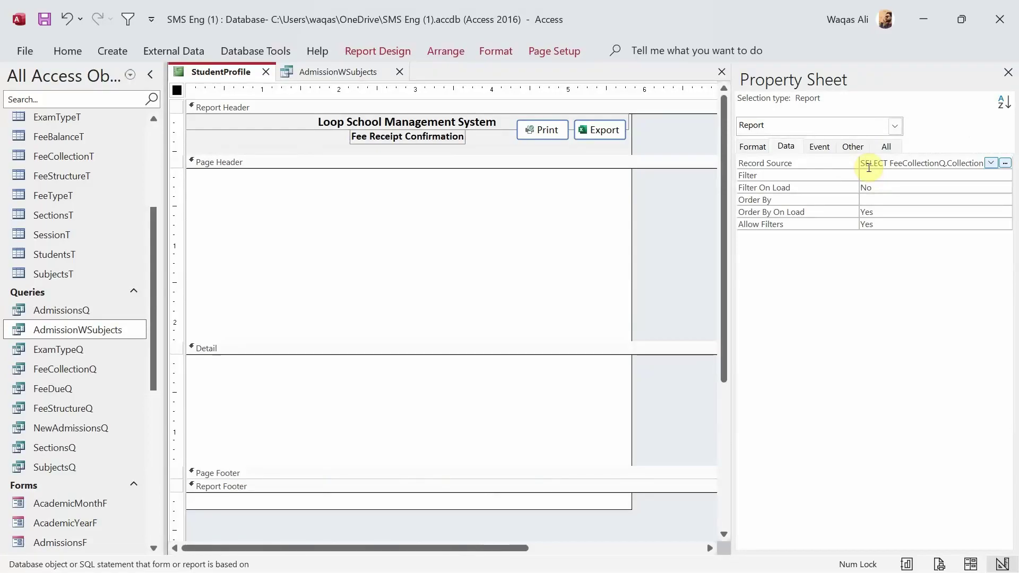
drag(862, 166, 1009, 174)
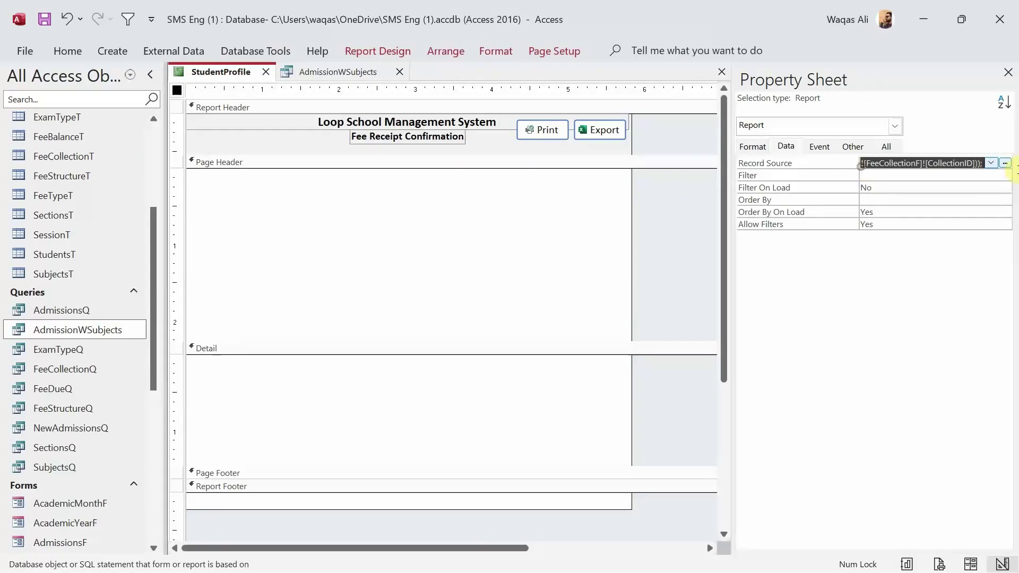
key(Delete)
key(Return)
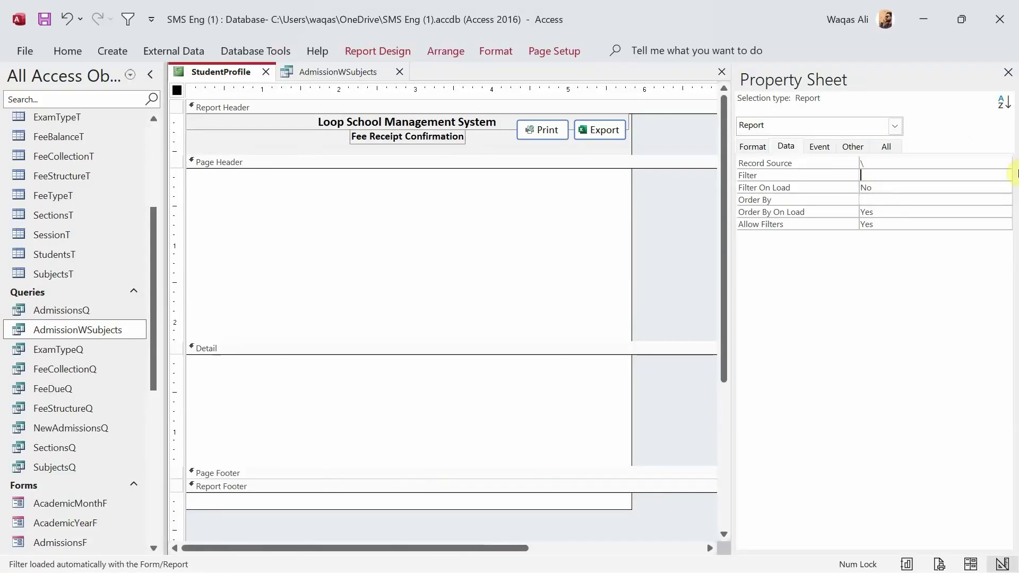
key(Up)
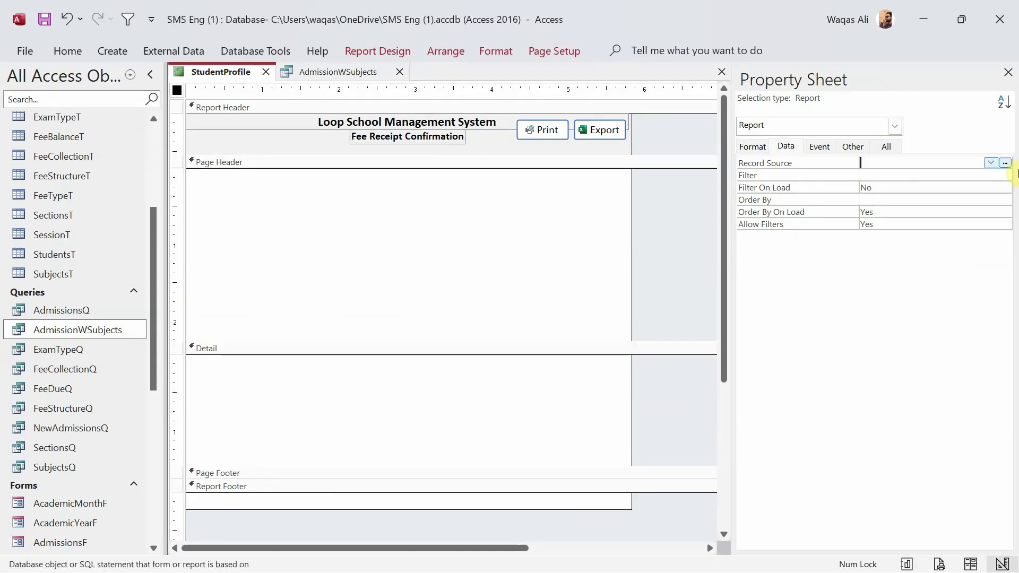
- Replace the 'Fee Receipt Confirmation' subtitle text with 'Student Profile'
click(369, 135)
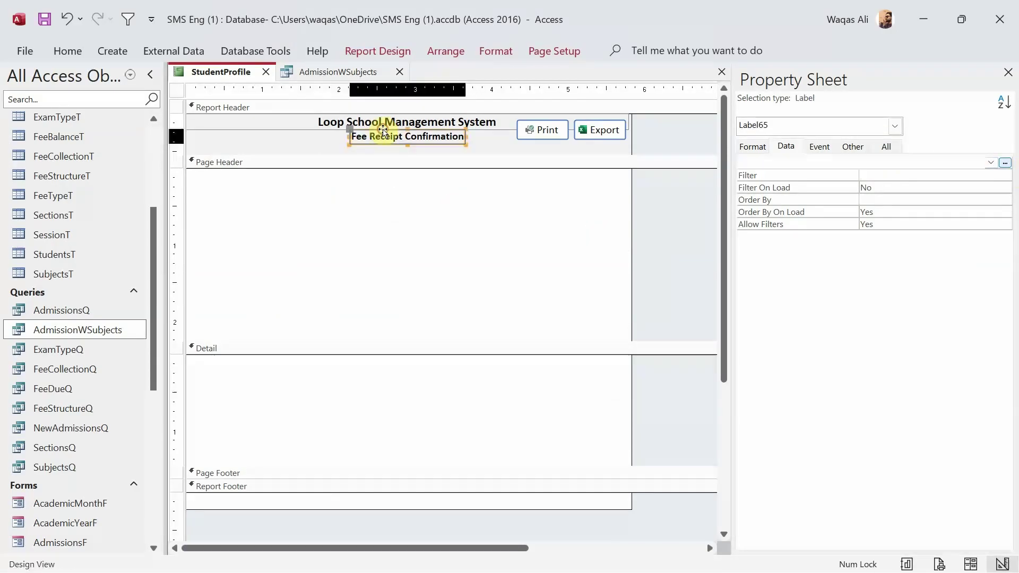
click(353, 136)
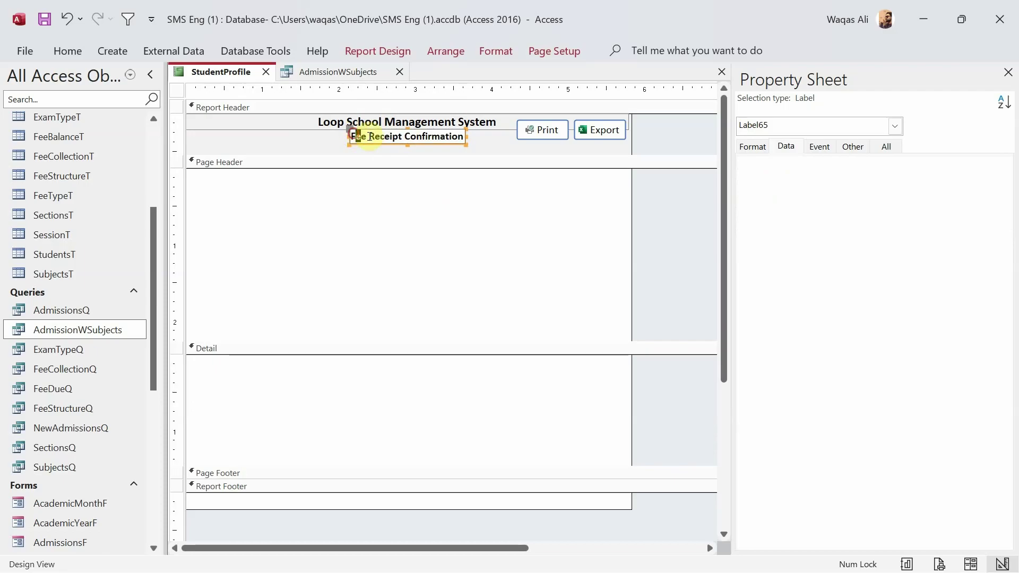
drag(353, 135, 497, 141)
key(BackSpace)
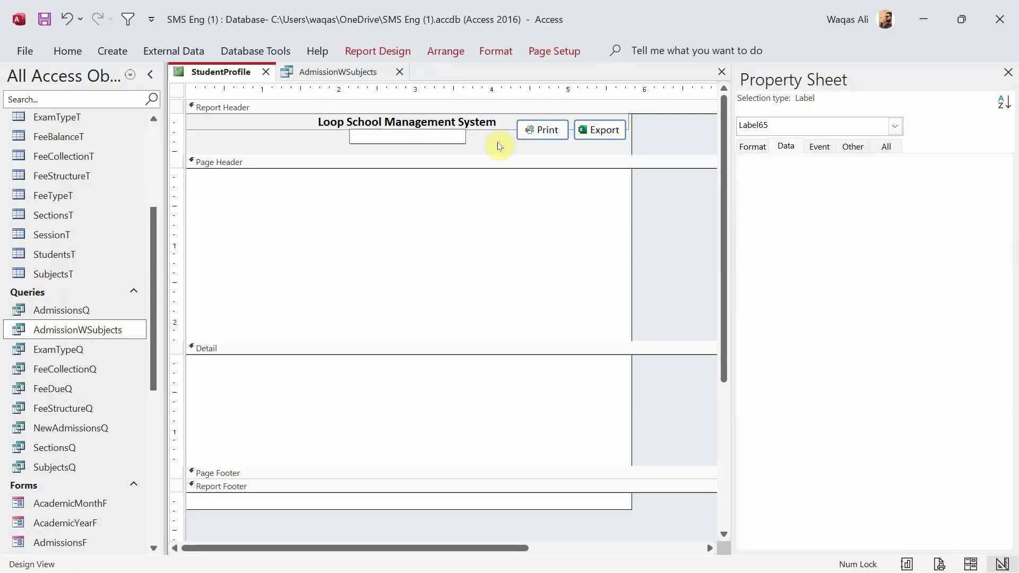
text(Student )
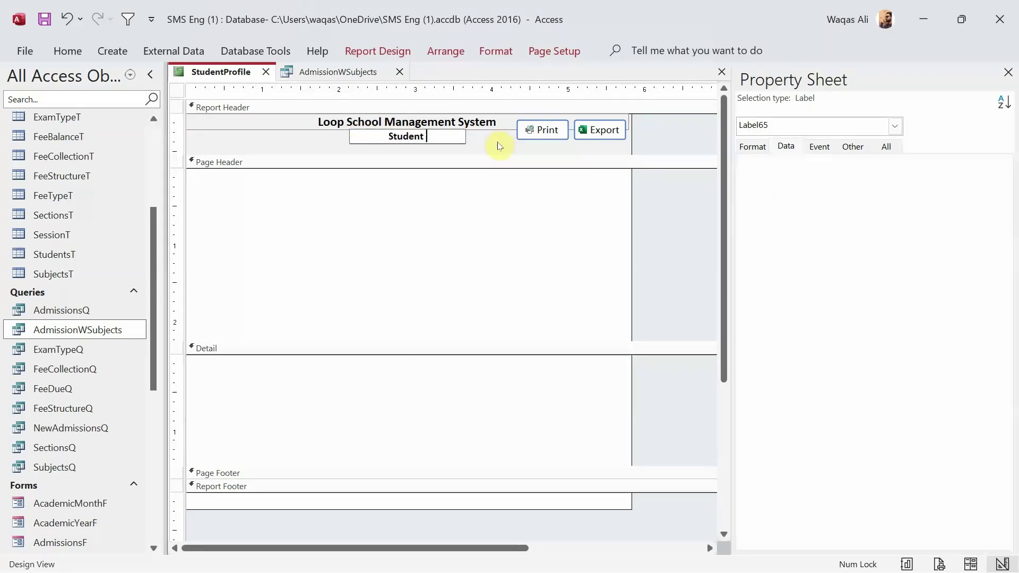
text(Profile)
key(Return)
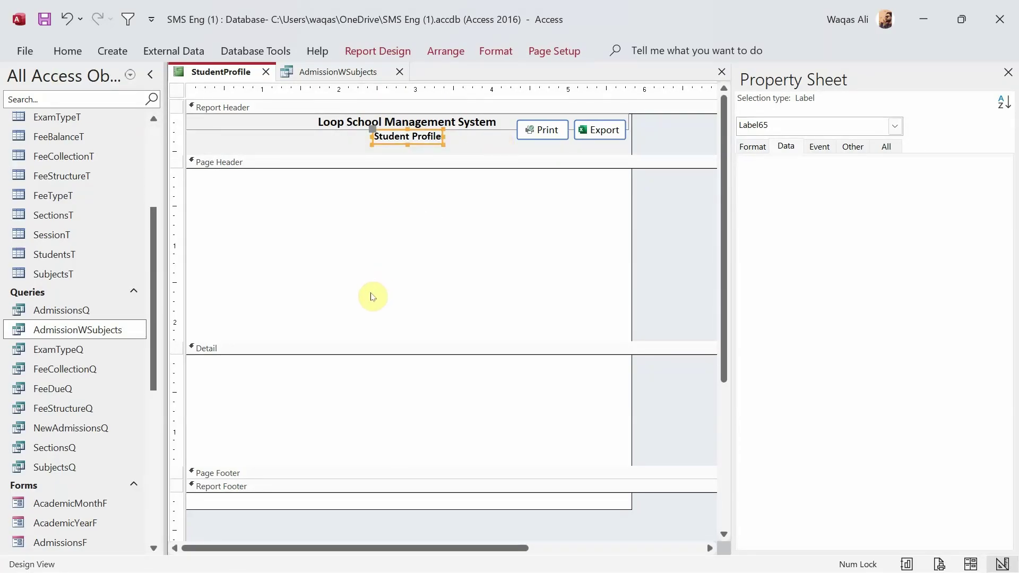
- Select the whole report, check the AdmissionWSubjects results, and show the report's Data properties
click(177, 91)
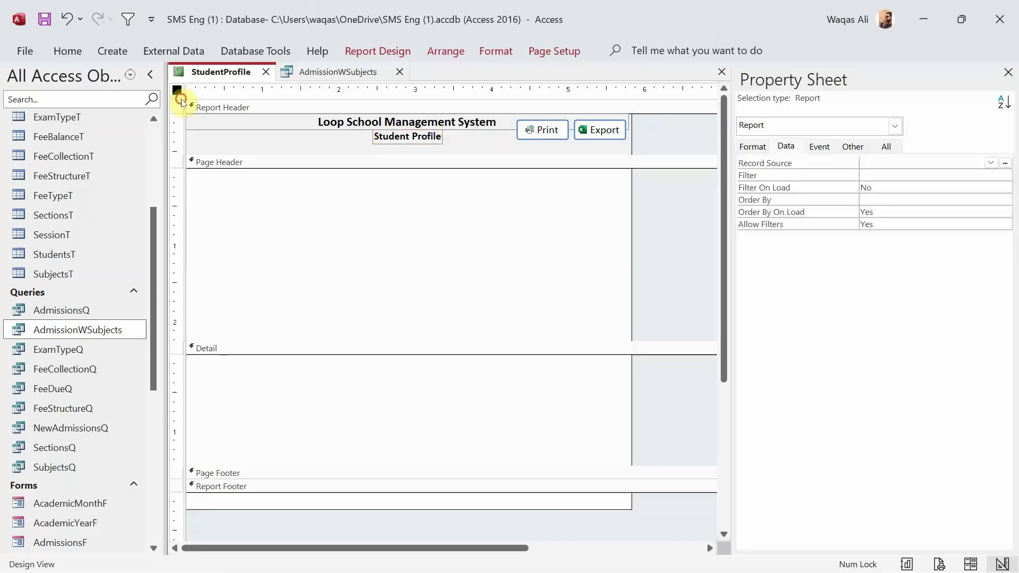
click(304, 79)
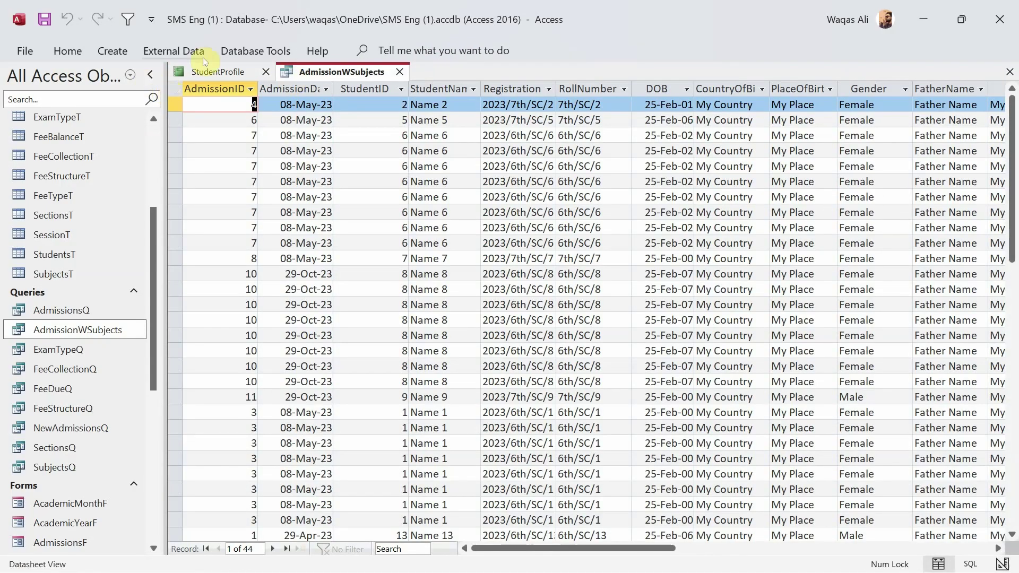
click(199, 79)
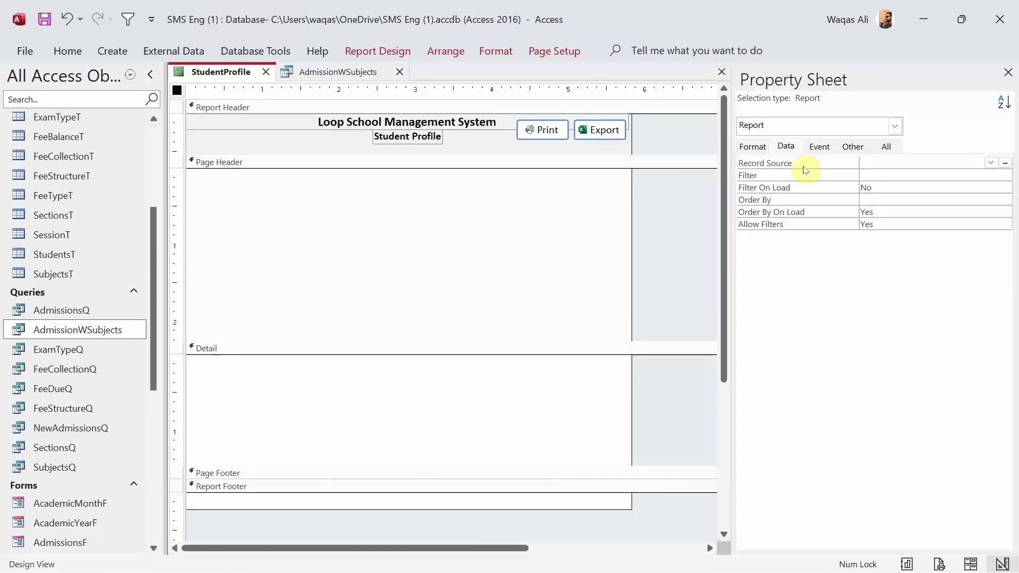
click(792, 147)
- Open the Record Source Query Builder, add AdmissionWSubjects, and place AdmissionID in the first column
click(1005, 163)
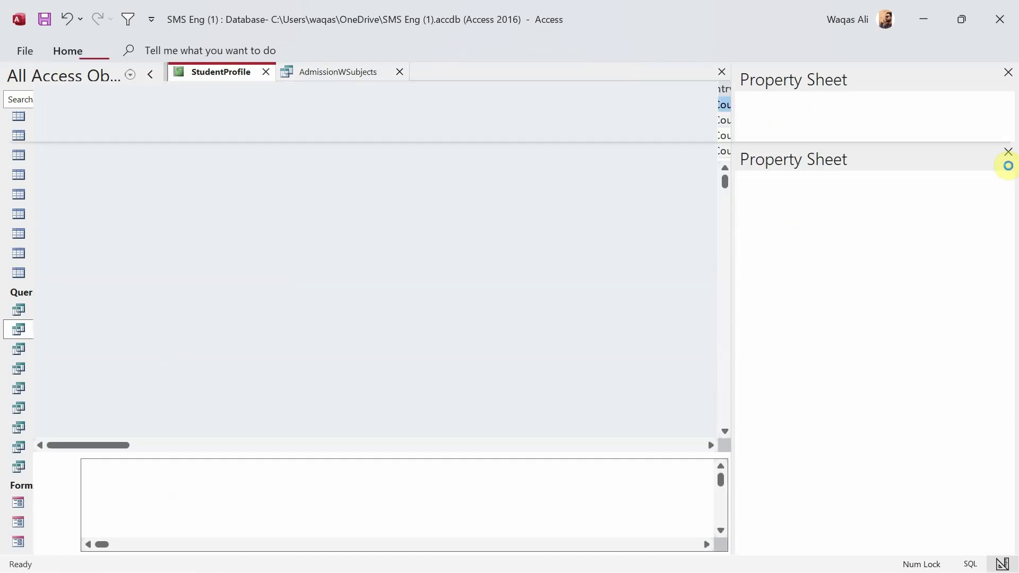
click(817, 152)
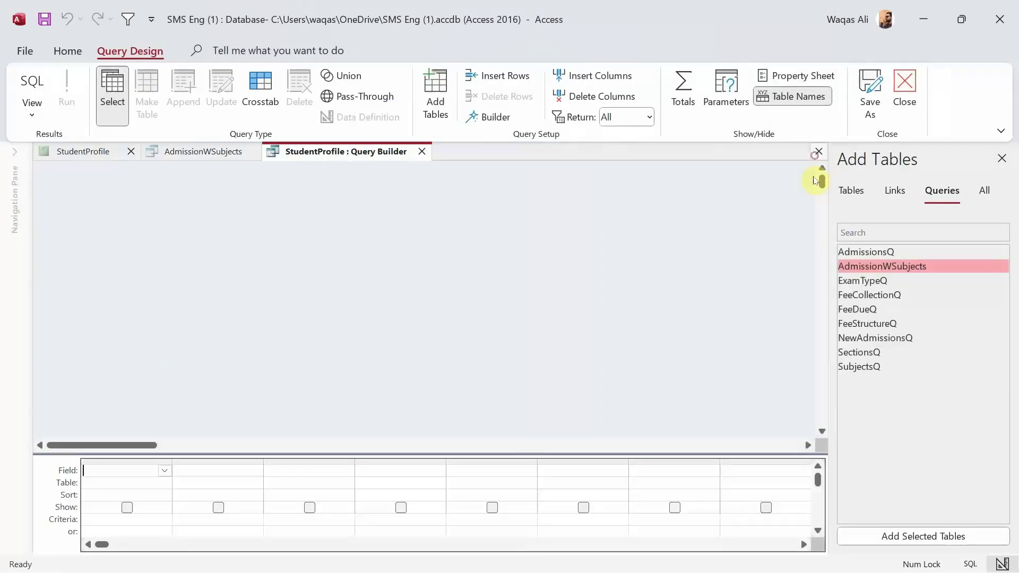
drag(876, 269, 283, 204)
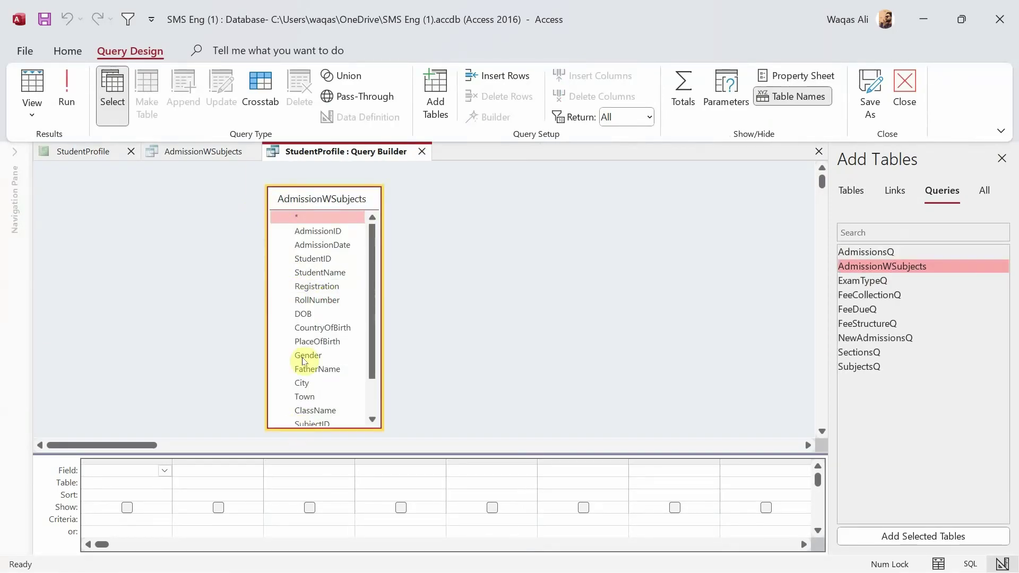
click(324, 232)
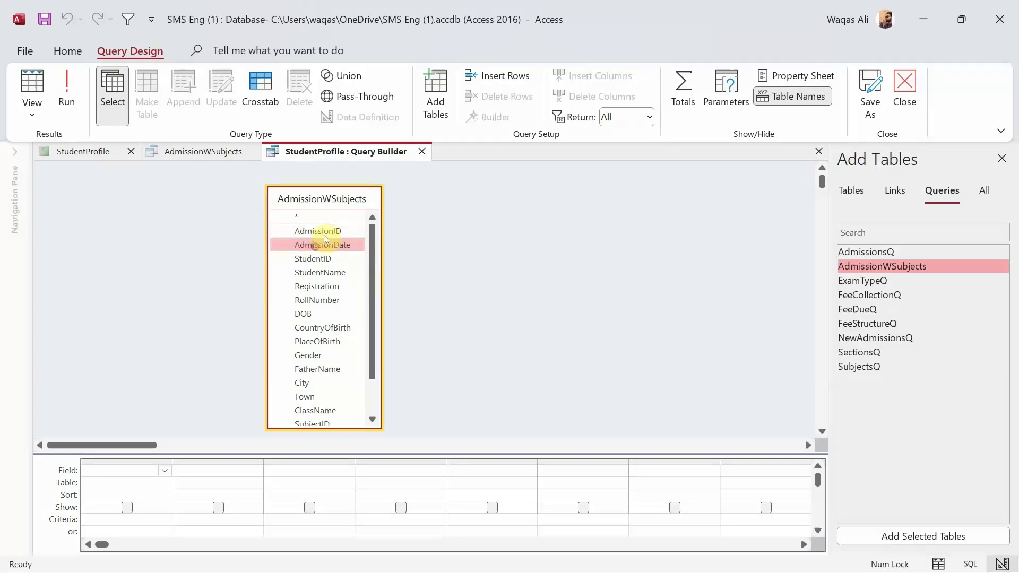
drag(317, 233, 120, 486)
- Add AdmissionDate, StudentID, StudentName, Registration, RollNumber, DOB, CountryOfBirth, PlaceOfBirth, Gender and further student fields
double_click(334, 245)
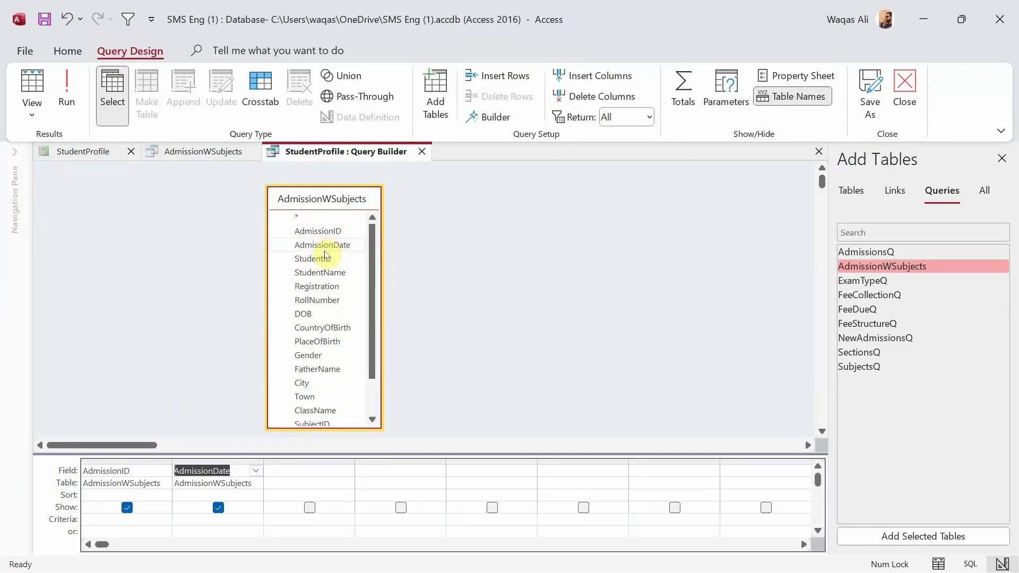
double_click(323, 258)
double_click(314, 273)
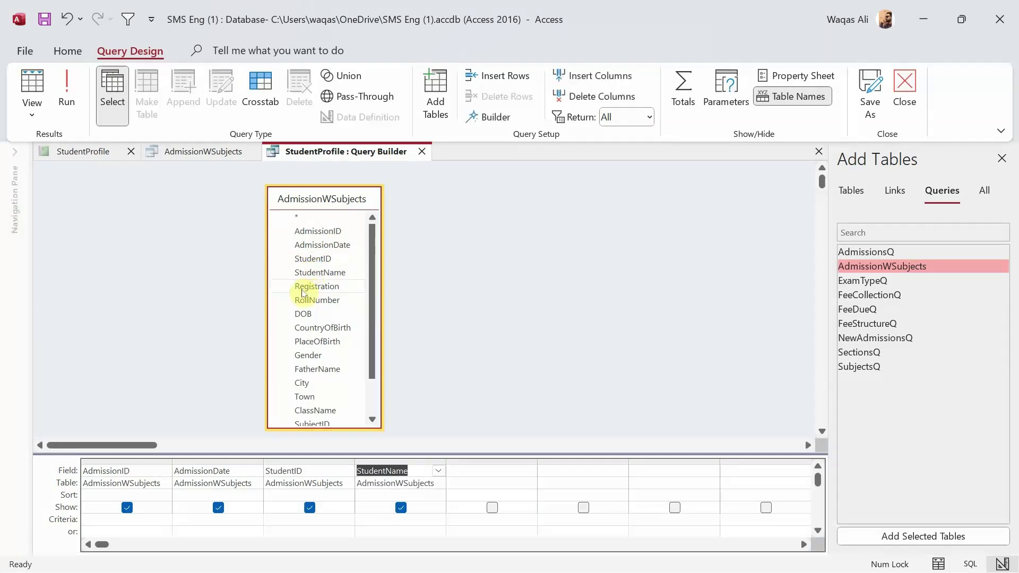
double_click(304, 287)
double_click(302, 301)
double_click(302, 314)
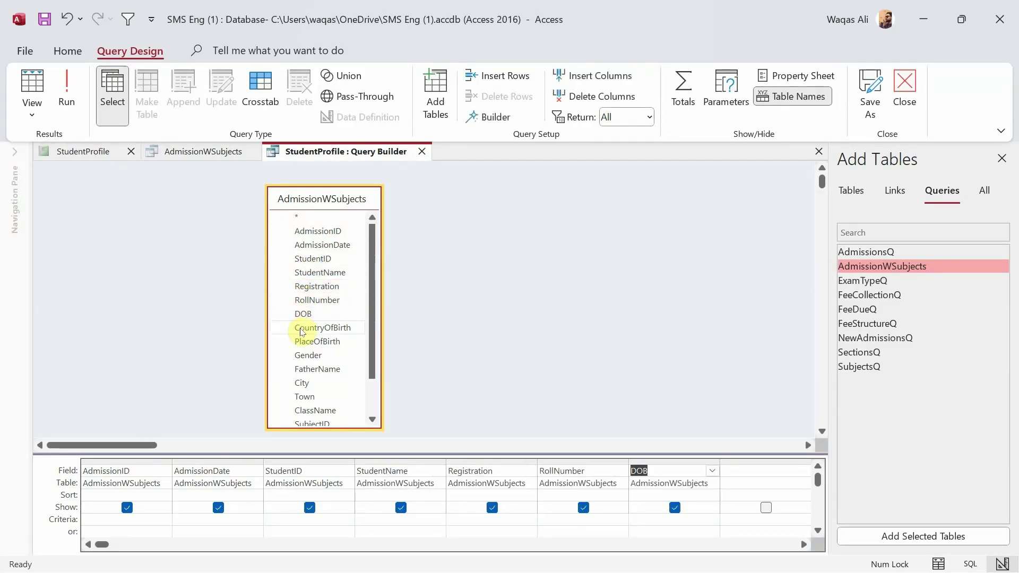
double_click(302, 329)
double_click(304, 342)
double_click(311, 355)
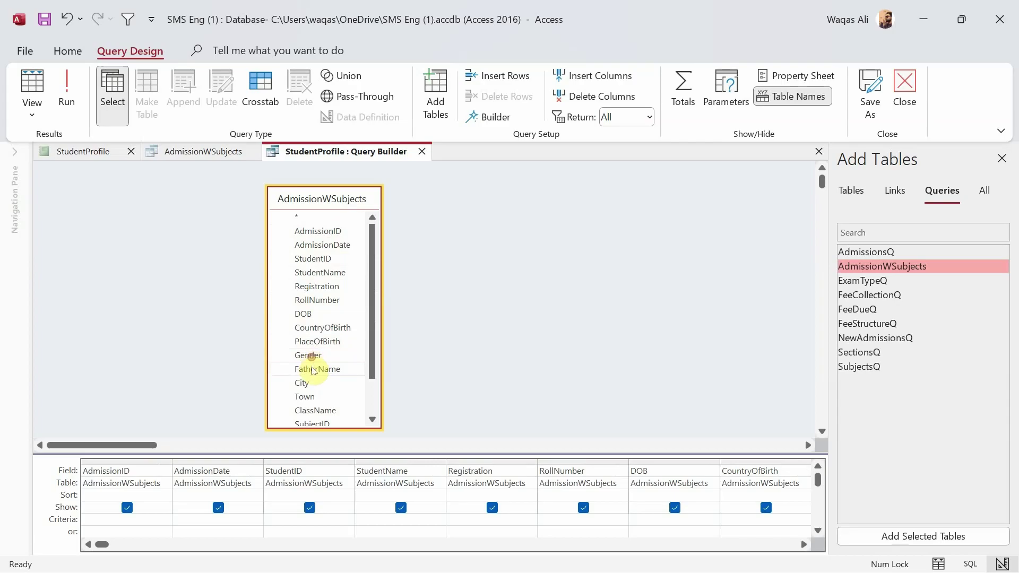
double_click(302, 383)
double_click(302, 395)
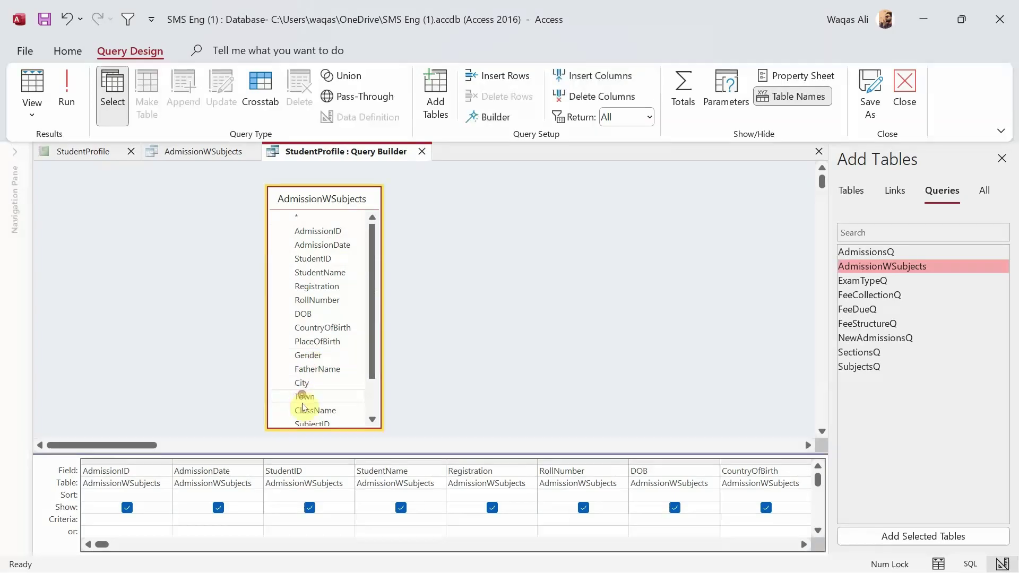
- Add SubjectID, SectionName, SubjectName and Status in the next empty grid columns
scroll(306, 413, down, 1)
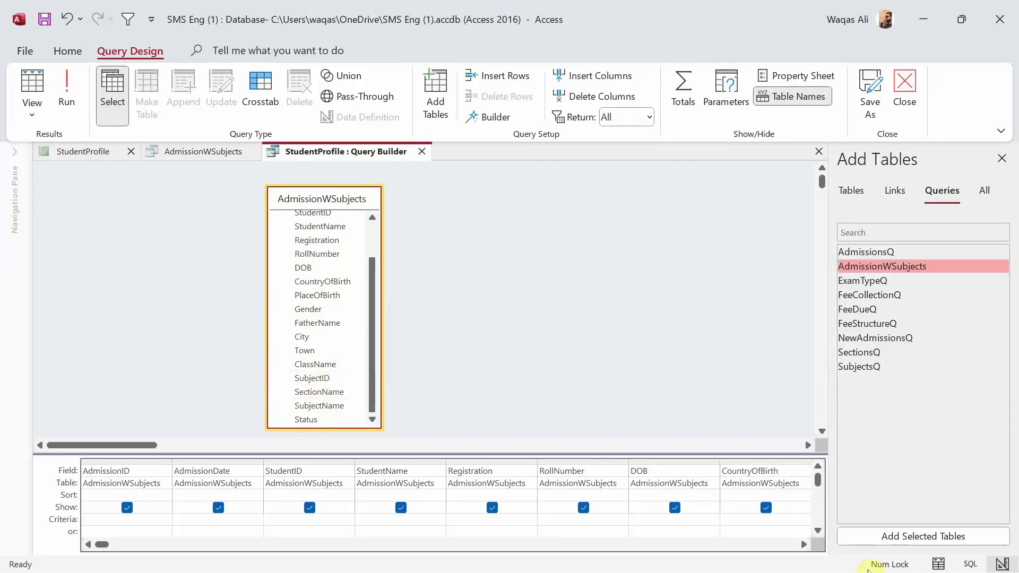
click(804, 544)
click(804, 544)
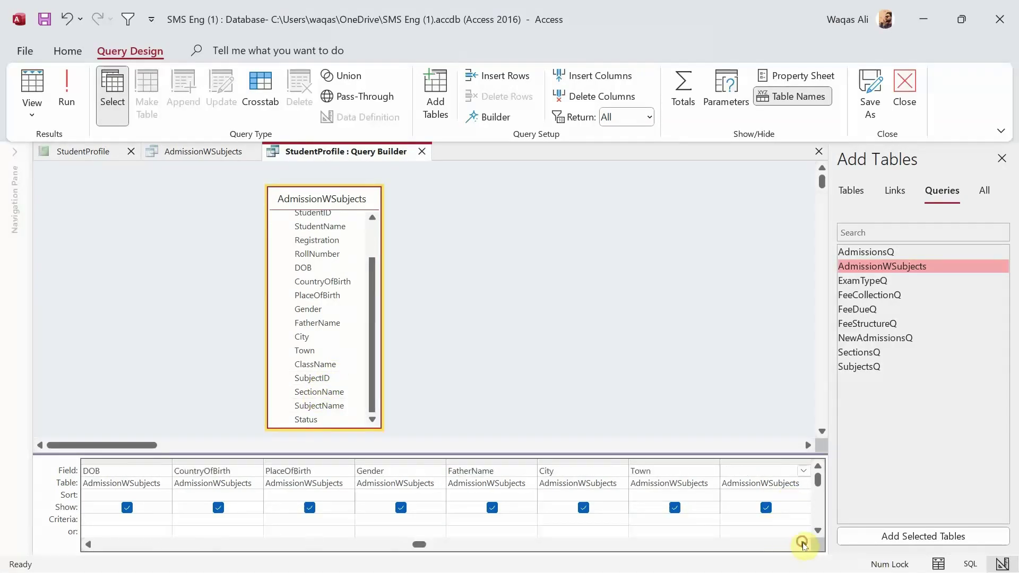
click(804, 544)
click(804, 545)
click(572, 472)
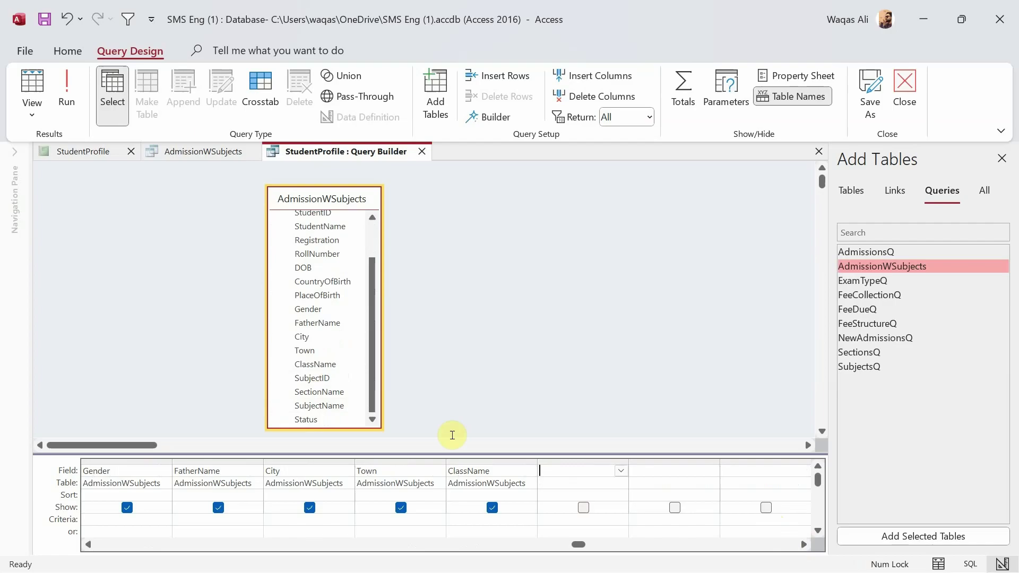
double_click(326, 379)
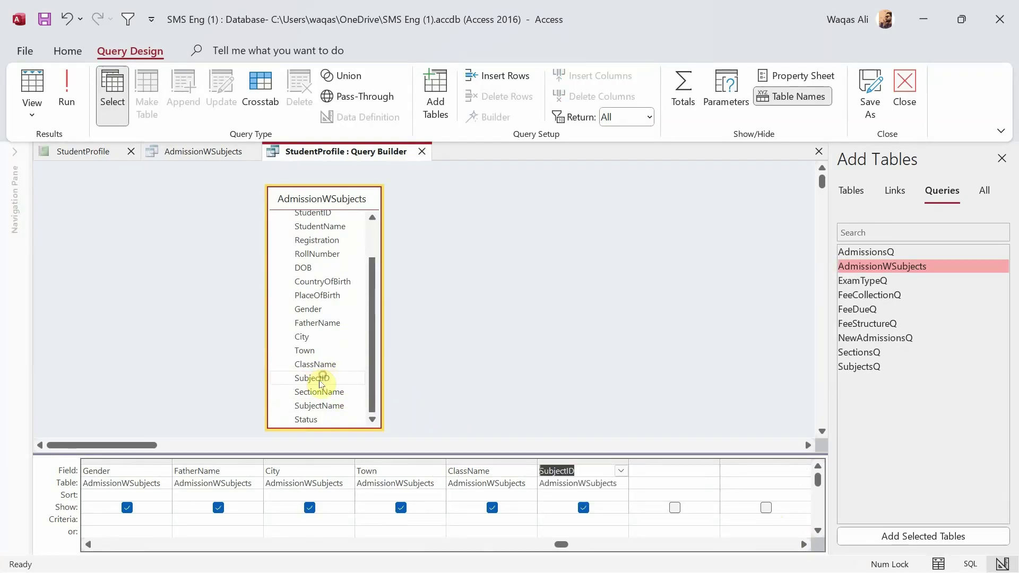
double_click(308, 391)
double_click(315, 408)
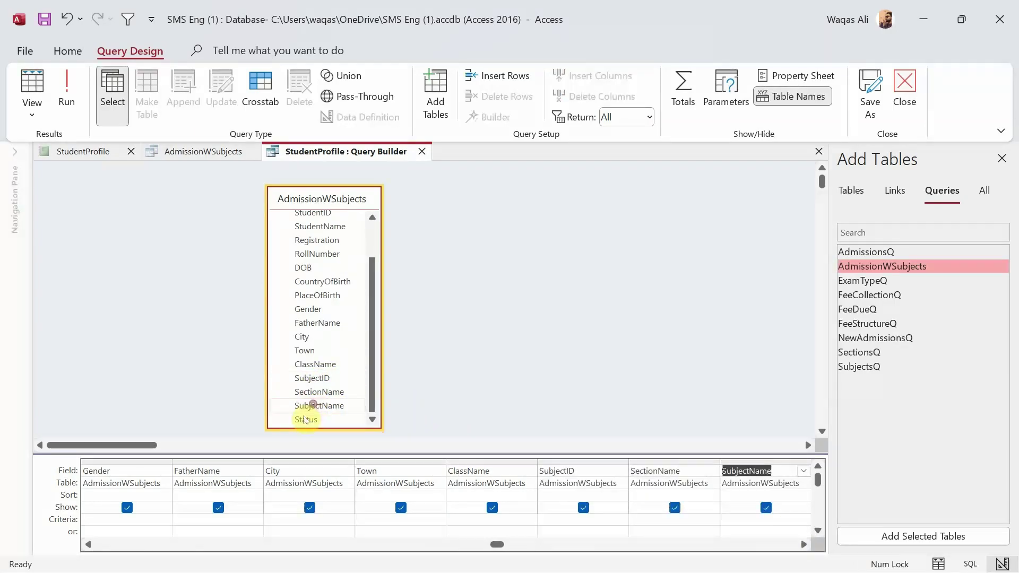
double_click(306, 419)
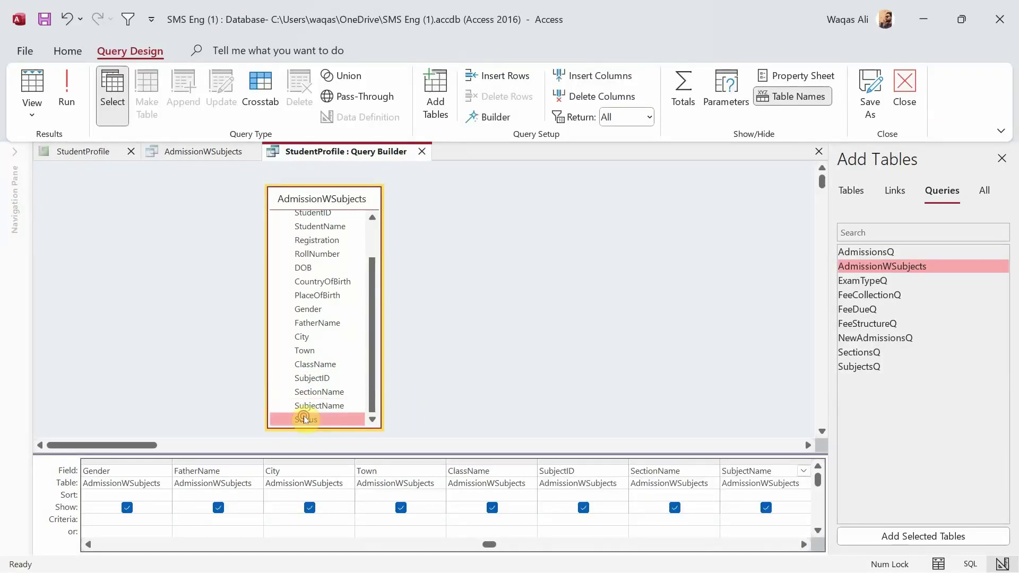
- Run the builder query, save it as the record source, and close AdmissionWSubjects
click(67, 99)
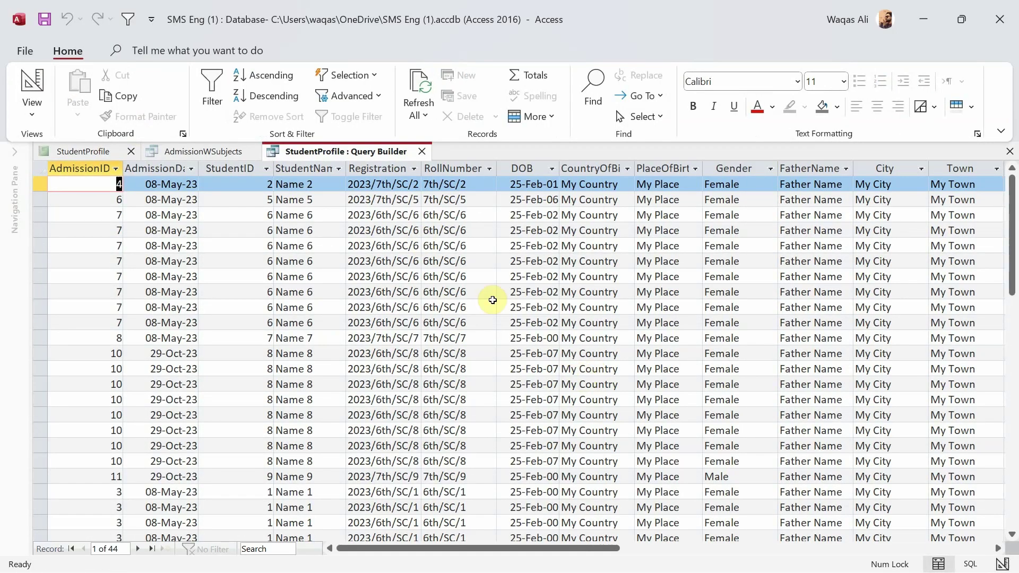
click(421, 152)
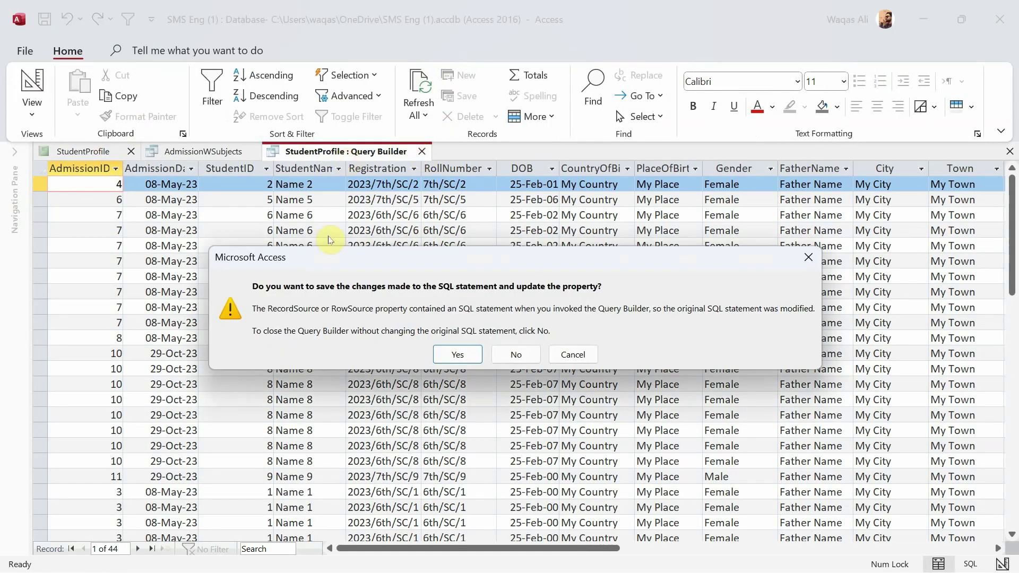
click(455, 356)
right_click(255, 80)
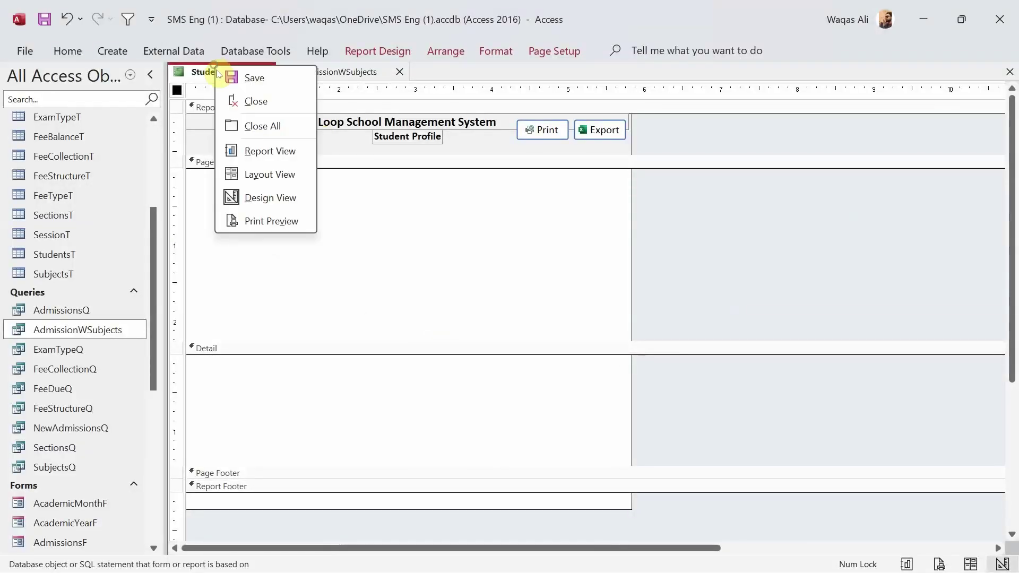
click(260, 198)
click(399, 73)
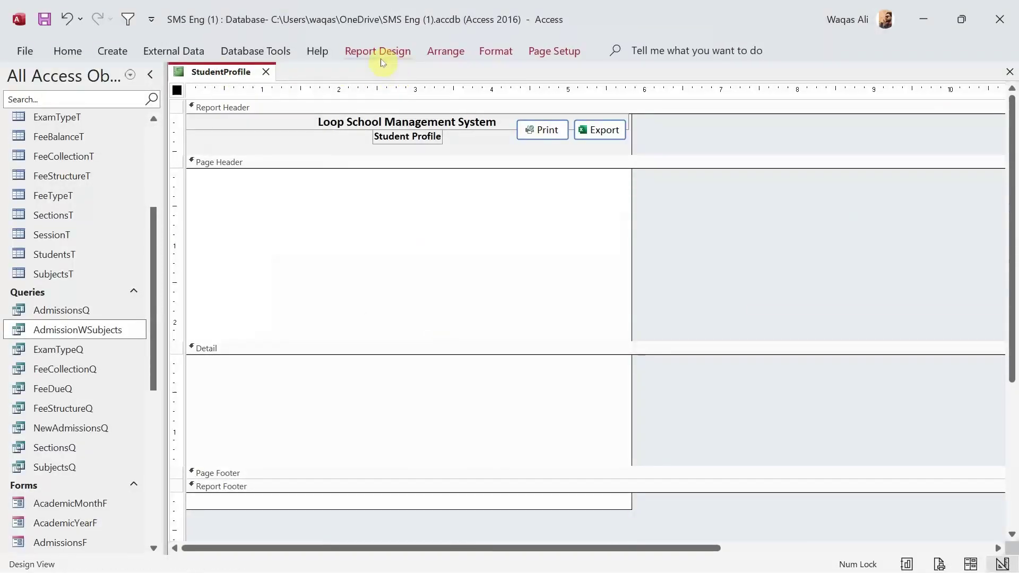
- Open the Field List and place AdmissionID, AdmissionDate, StudentID and StudentName in the Page Header
click(381, 56)
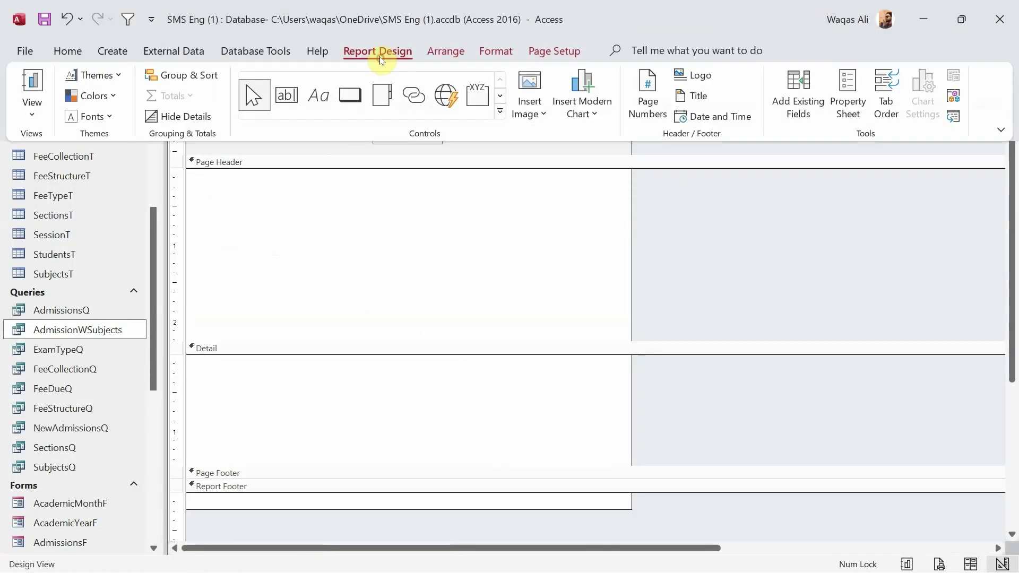
click(799, 102)
click(801, 151)
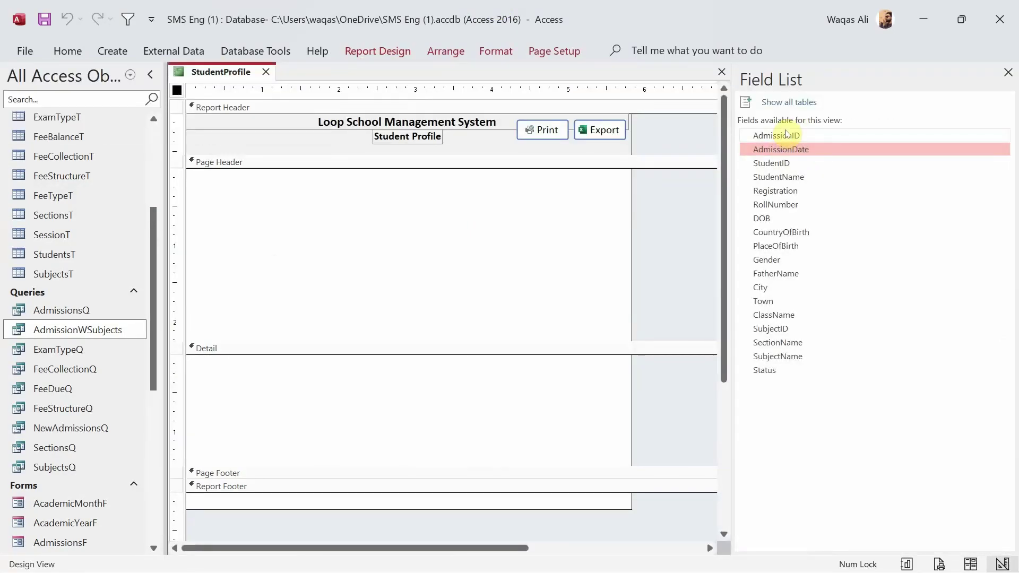
drag(784, 139, 274, 187)
drag(787, 150, 280, 208)
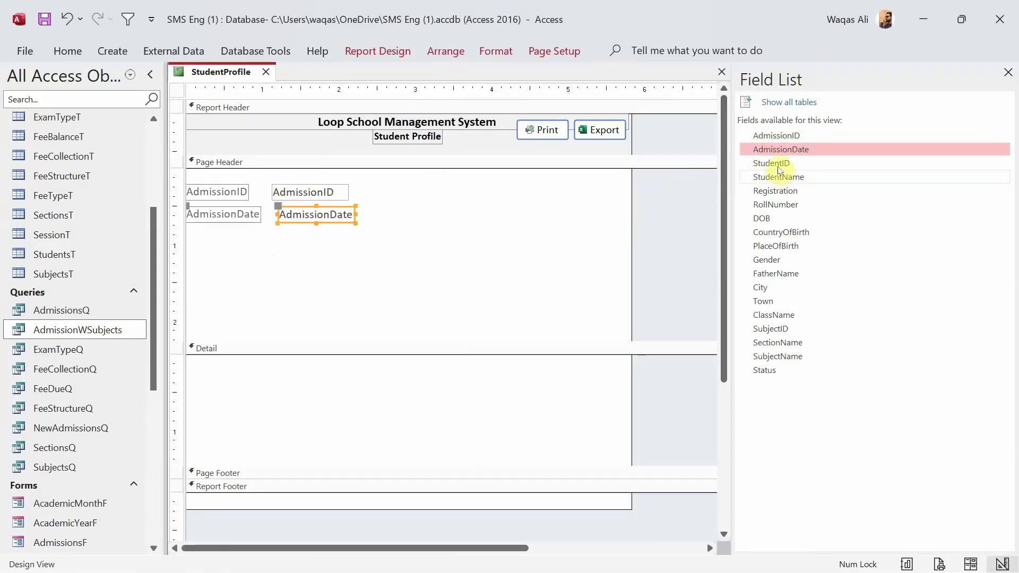
drag(773, 164, 272, 232)
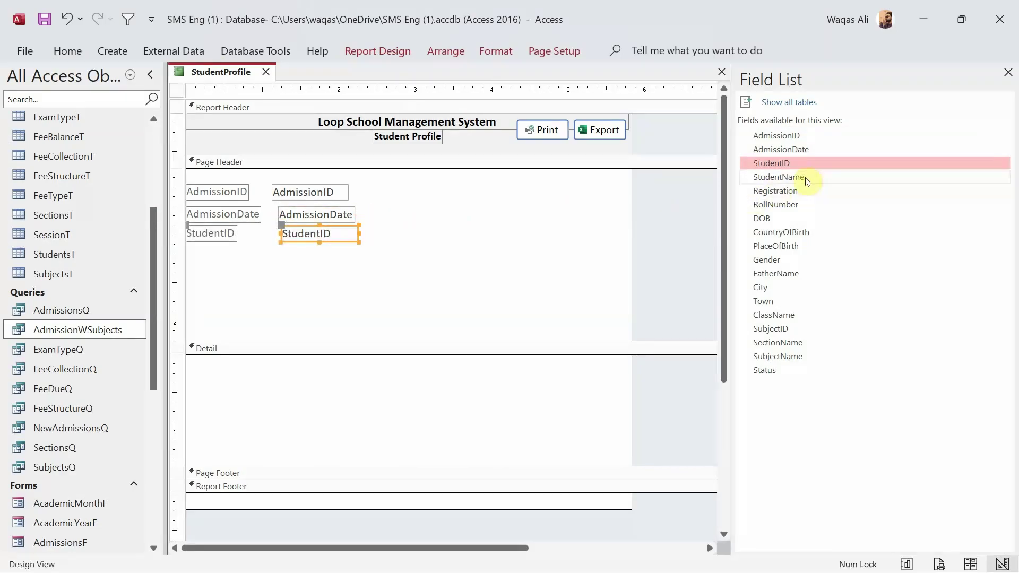
drag(774, 181, 278, 250)
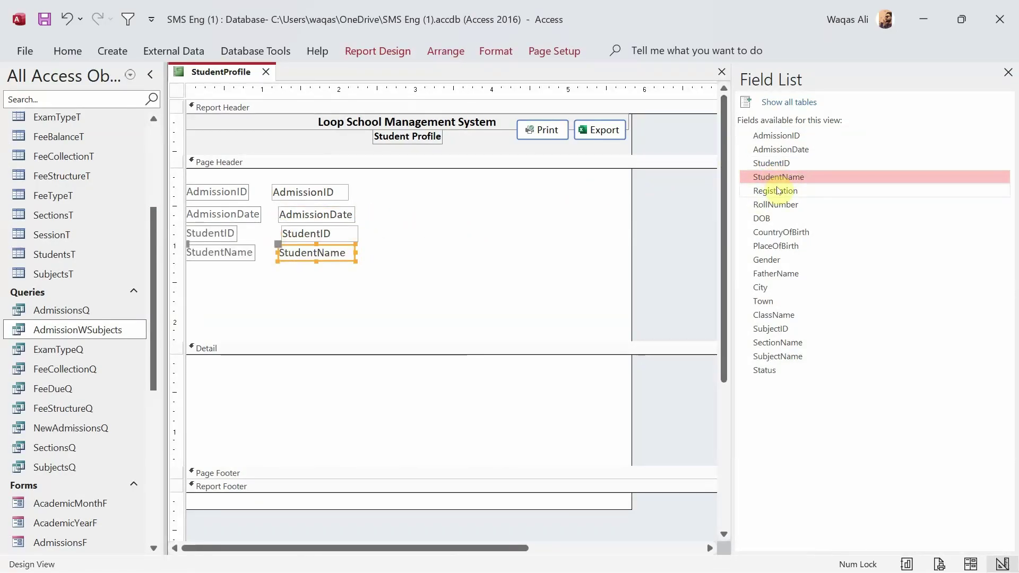
- Add Registration, RollNumber and DOB below them and enlarge the Page Header
drag(775, 190, 286, 273)
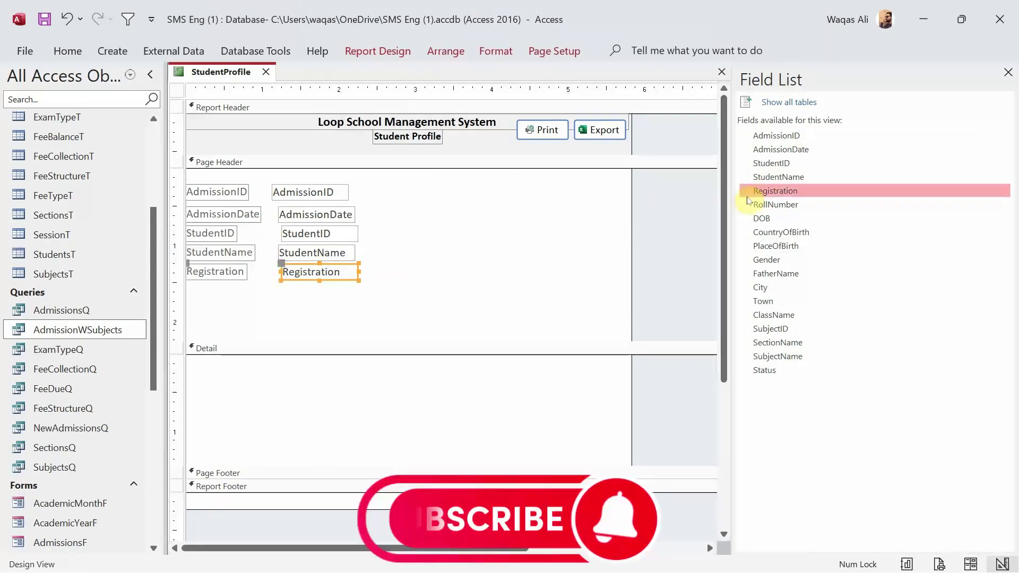
drag(758, 205, 280, 294)
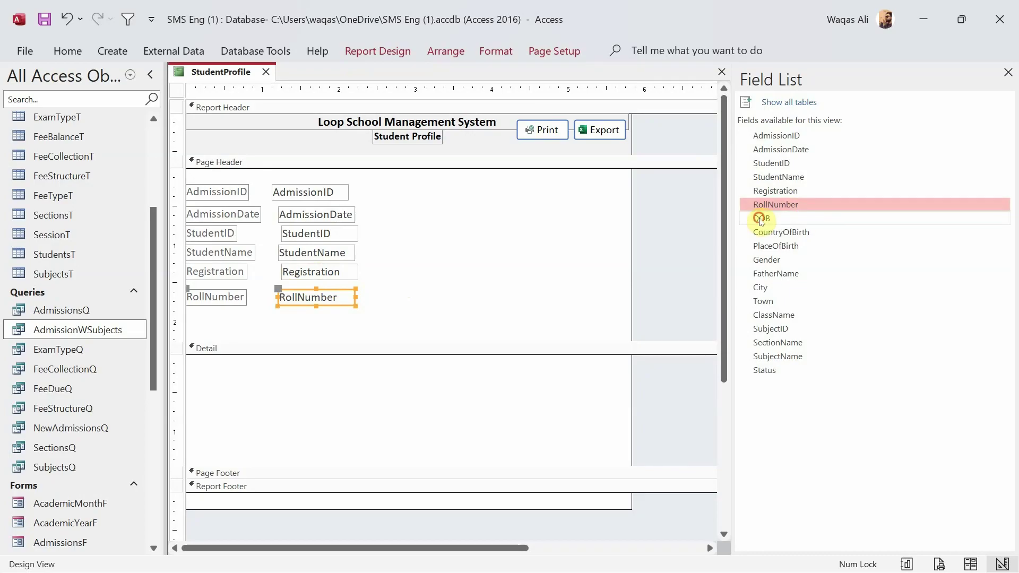
drag(763, 218, 281, 314)
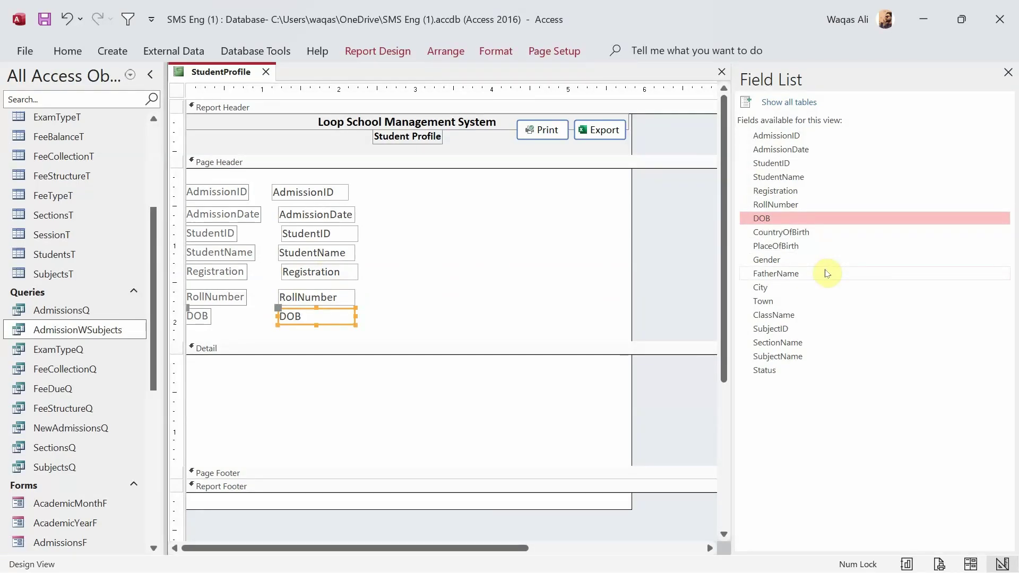
drag(536, 344, 537, 389)
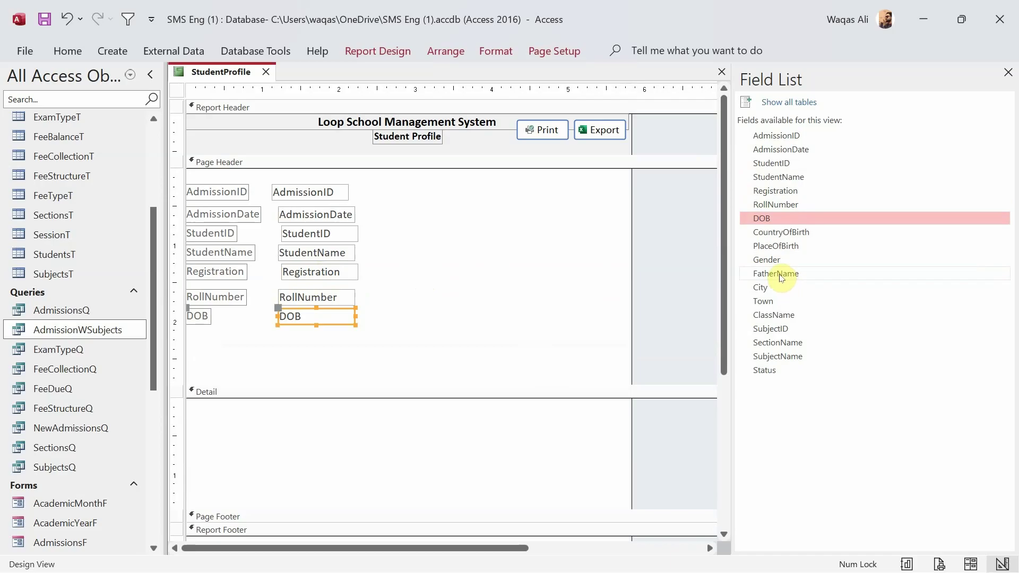
click(771, 275)
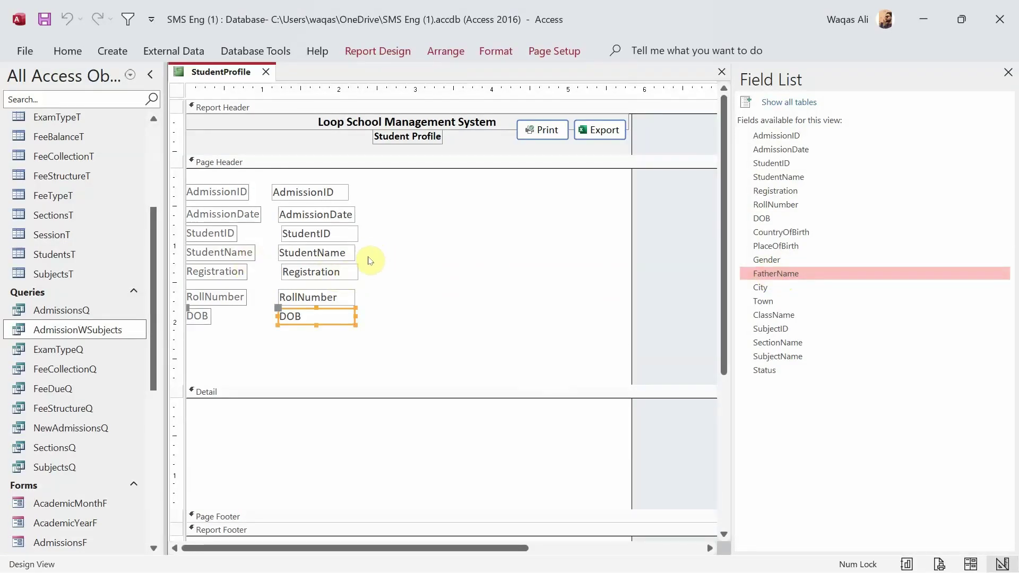
- Move Registration and RollNumber right, add FatherName, ClassName and Status, and shrink the header
drag(369, 276, 463, 218)
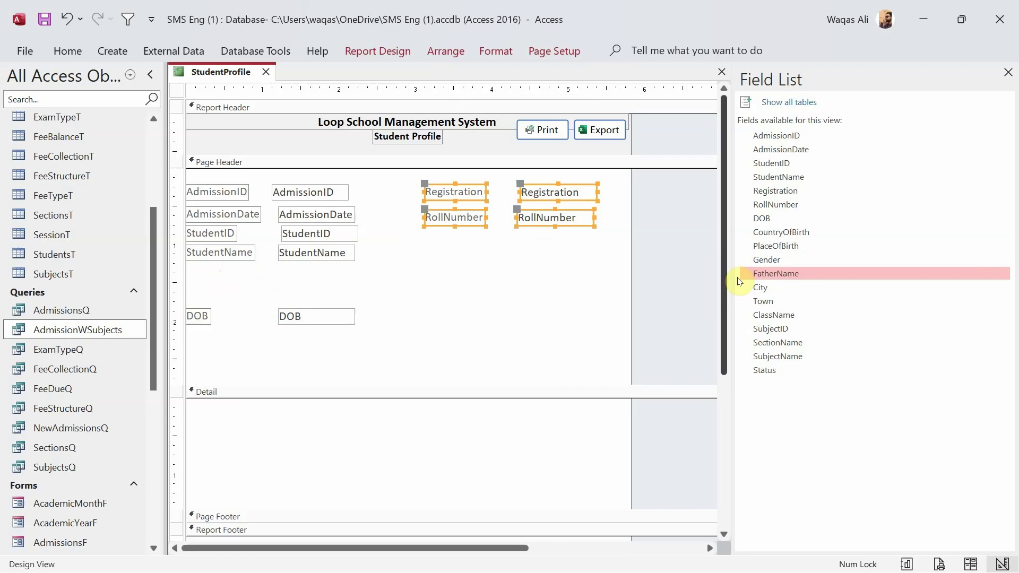
drag(771, 280, 325, 276)
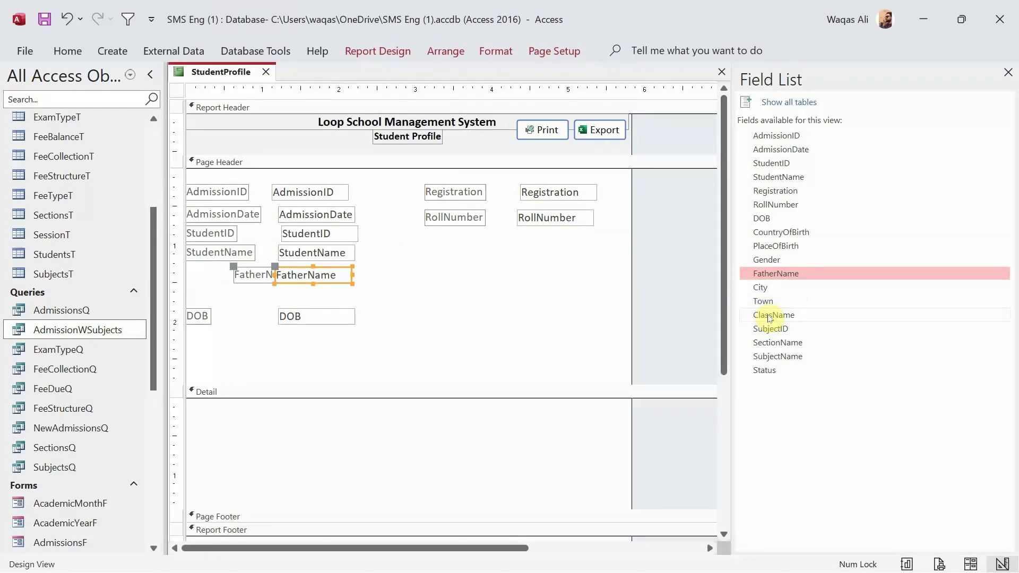
drag(768, 317, 521, 237)
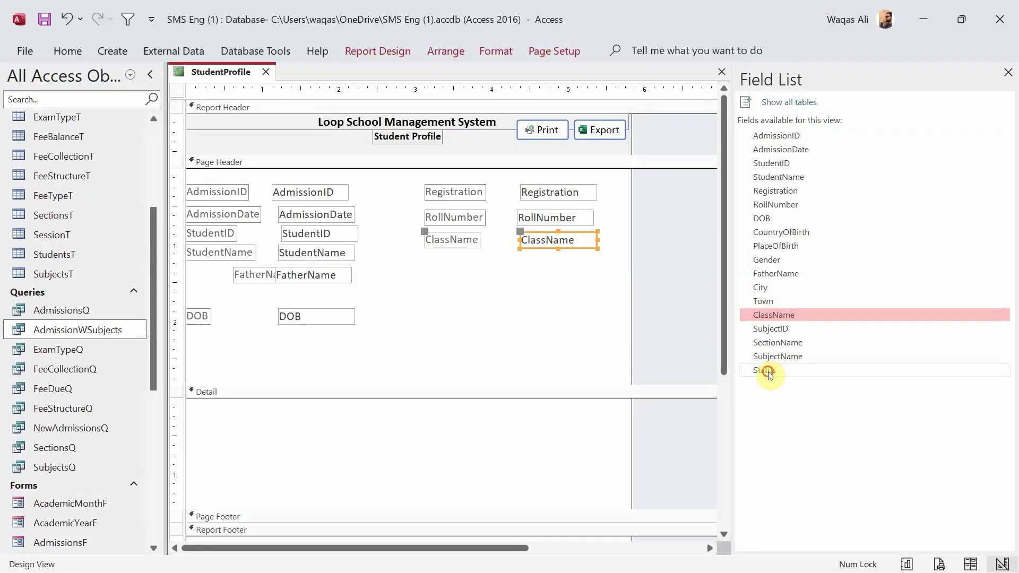
drag(769, 373, 521, 259)
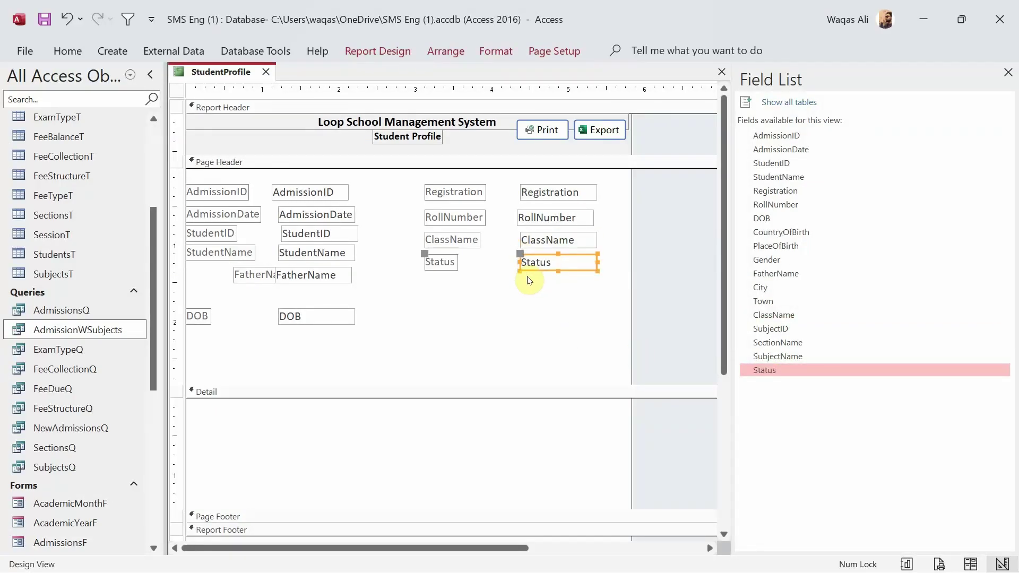
drag(492, 385, 491, 343)
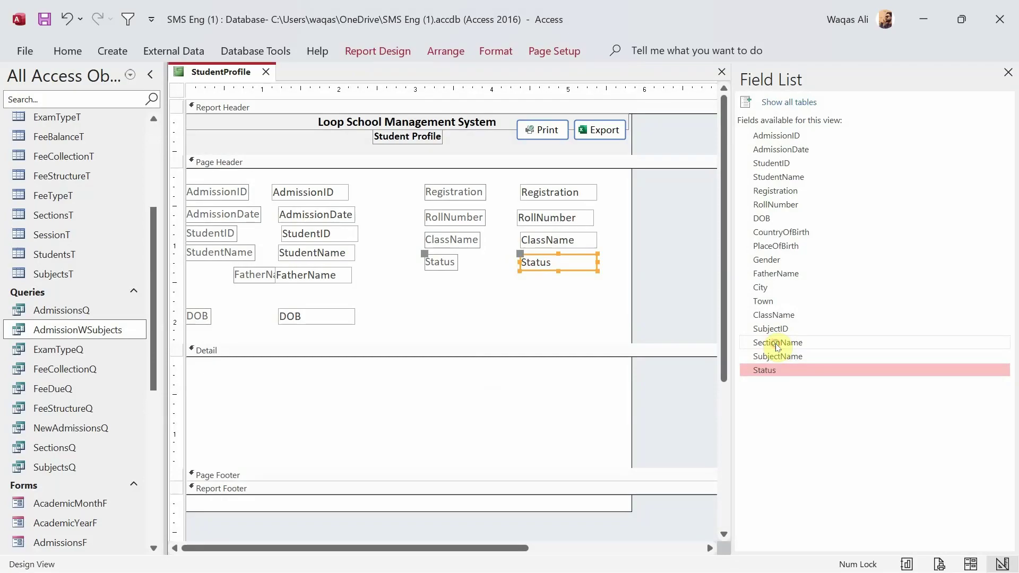
- Add SectionName, SubjectName and SubjectID to the Detail section
drag(778, 346, 281, 386)
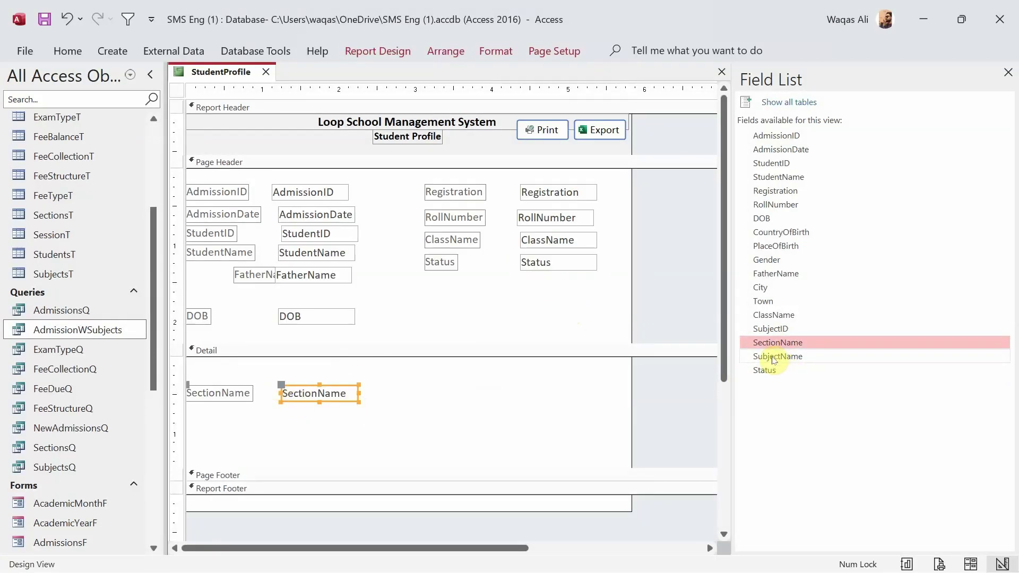
drag(773, 356, 283, 410)
drag(784, 329, 341, 365)
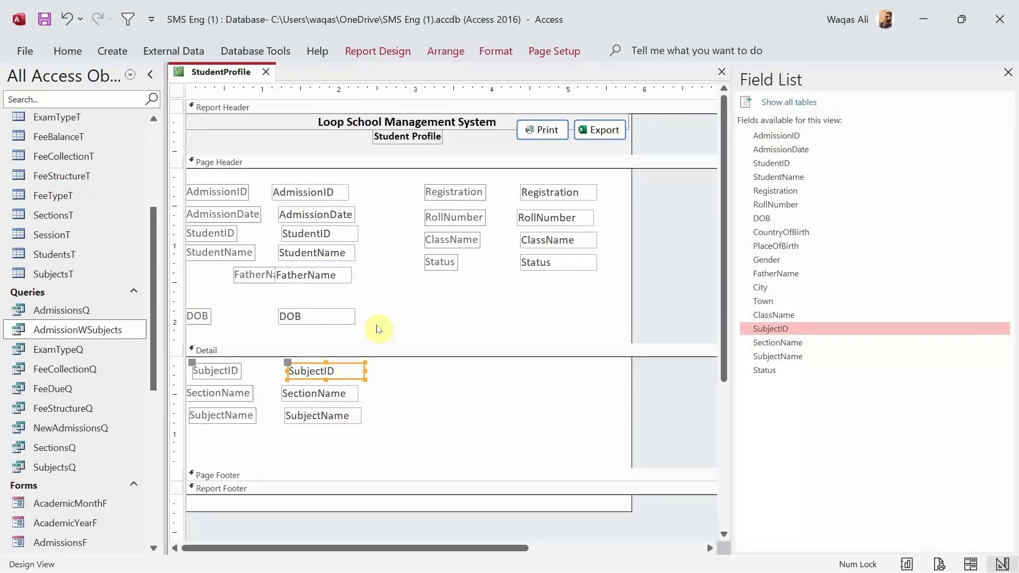
drag(375, 326, 183, 192)
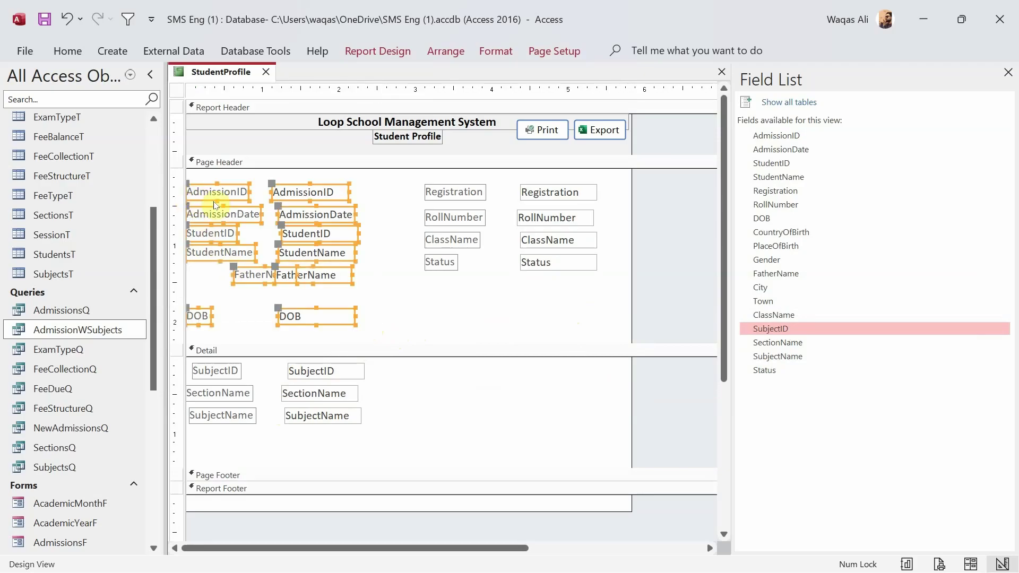
- Give the left-column header controls a Tabular layout, dark font colour and no control padding
right_click(219, 197)
mouse_move(292, 271)
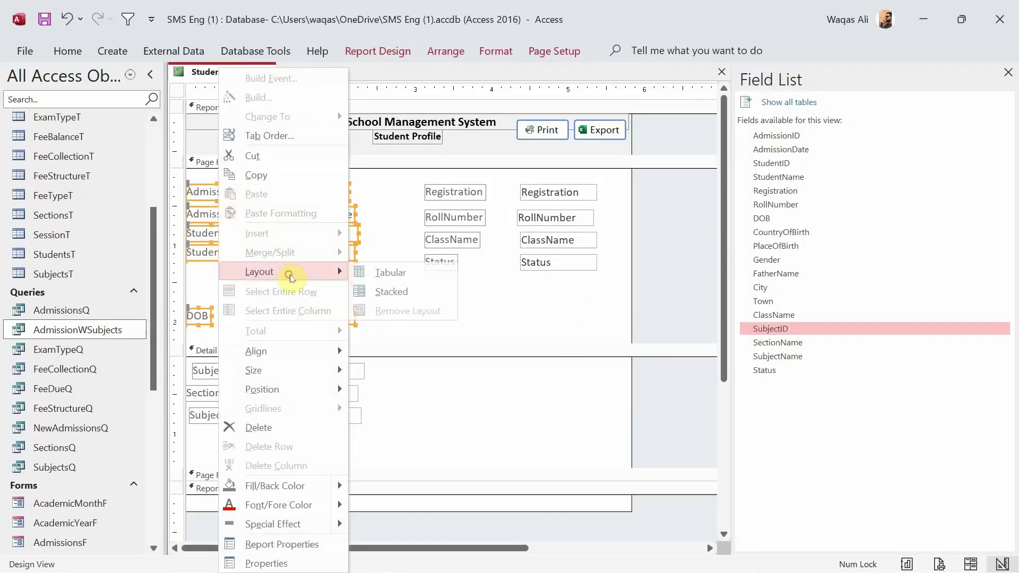
click(407, 274)
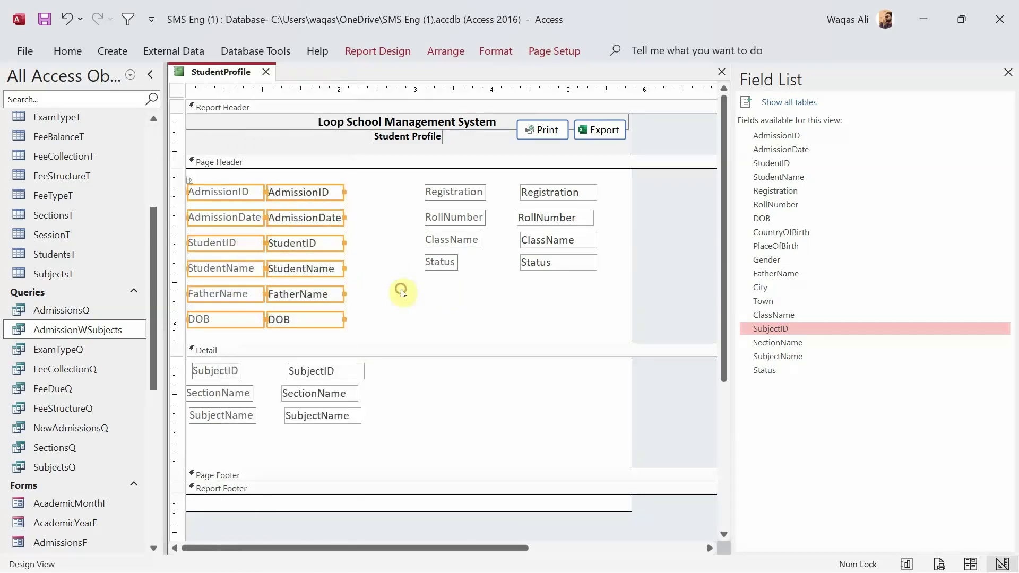
click(68, 52)
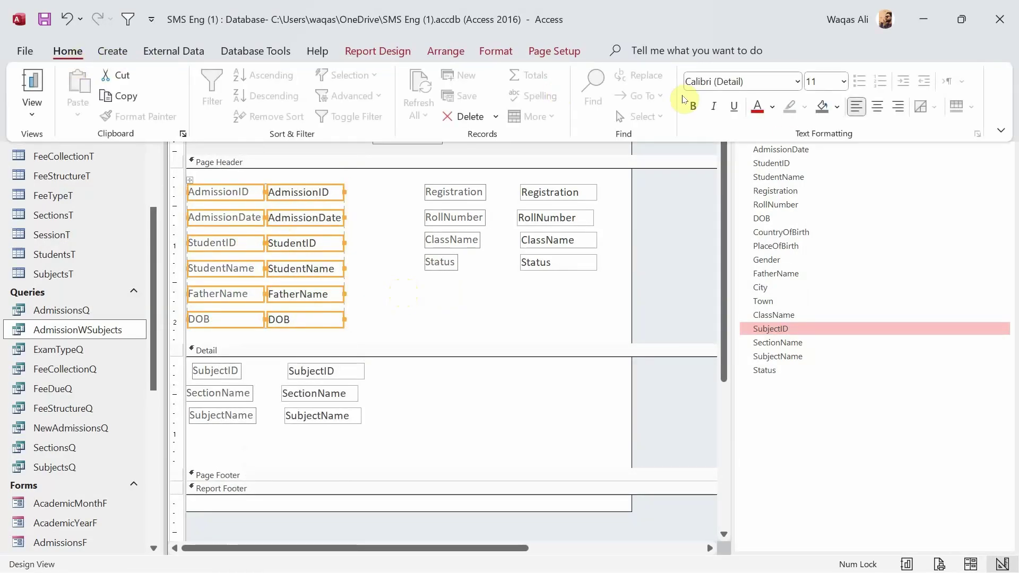
click(773, 108)
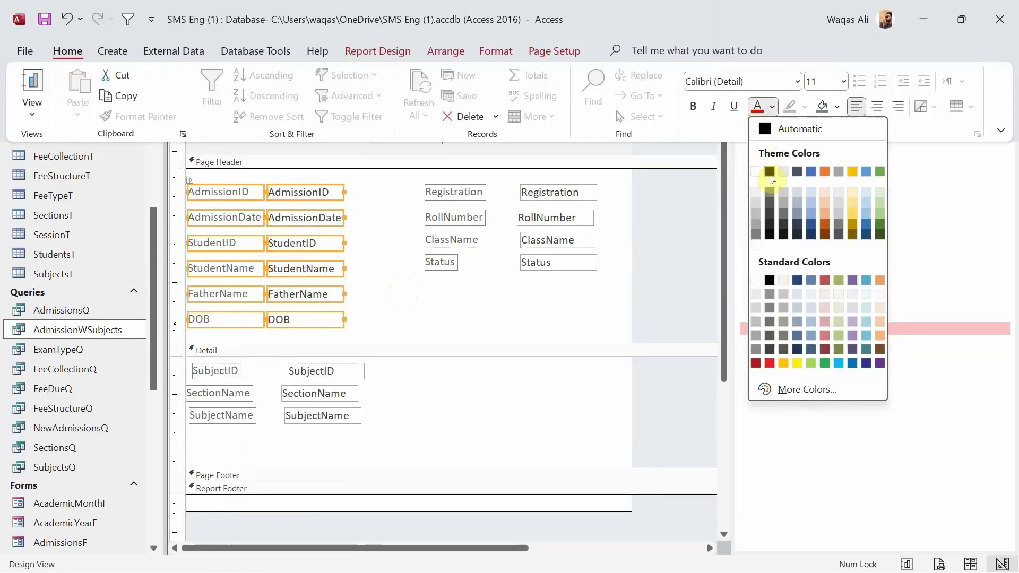
click(770, 172)
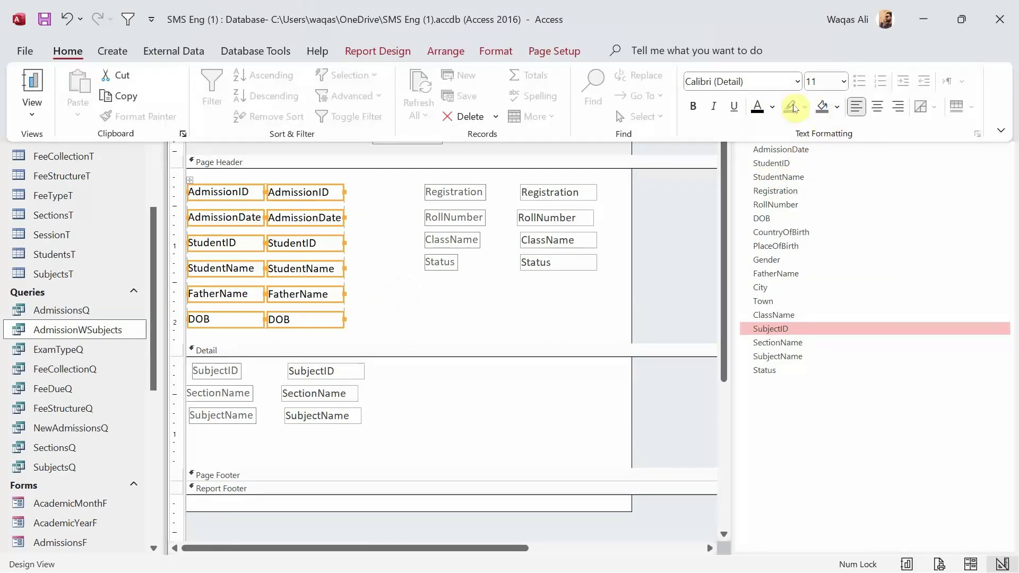
click(454, 44)
click(714, 112)
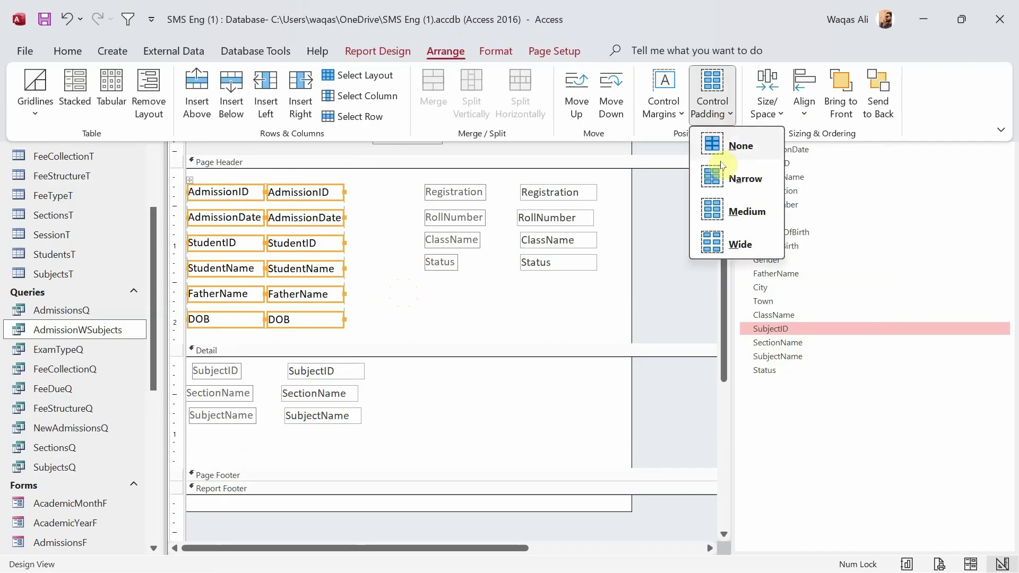
click(723, 159)
click(404, 180)
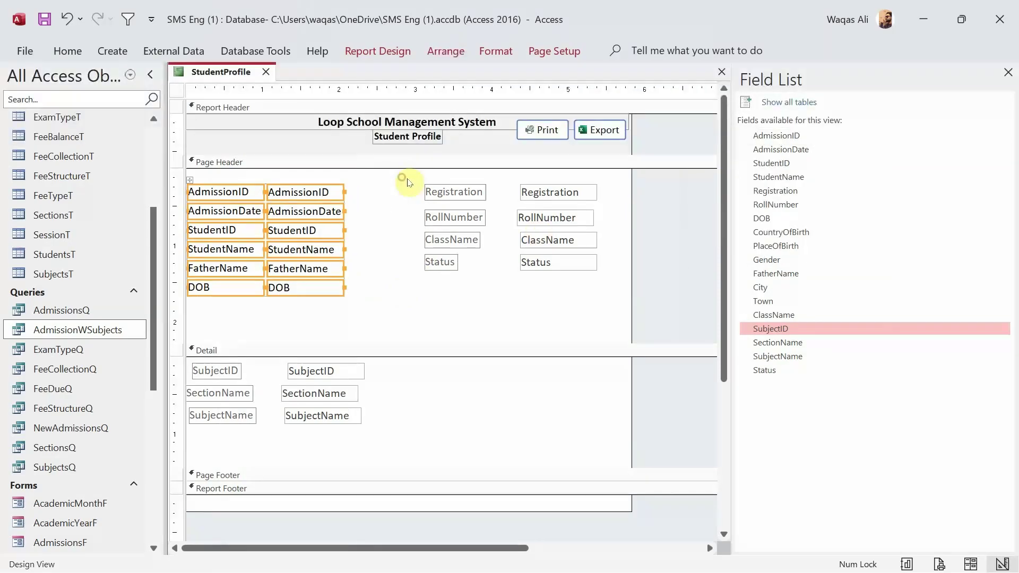
- Stack the right-column Registration, RollNumber, ClassName and Status controls with dark text and narrow padding
drag(408, 183, 583, 266)
right_click(578, 262)
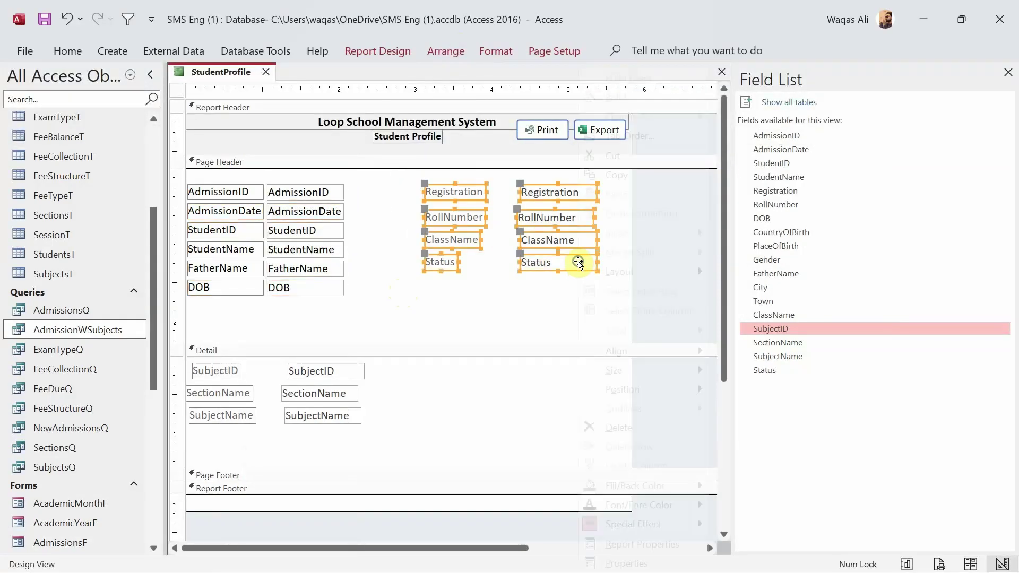
mouse_move(698, 266)
click(743, 289)
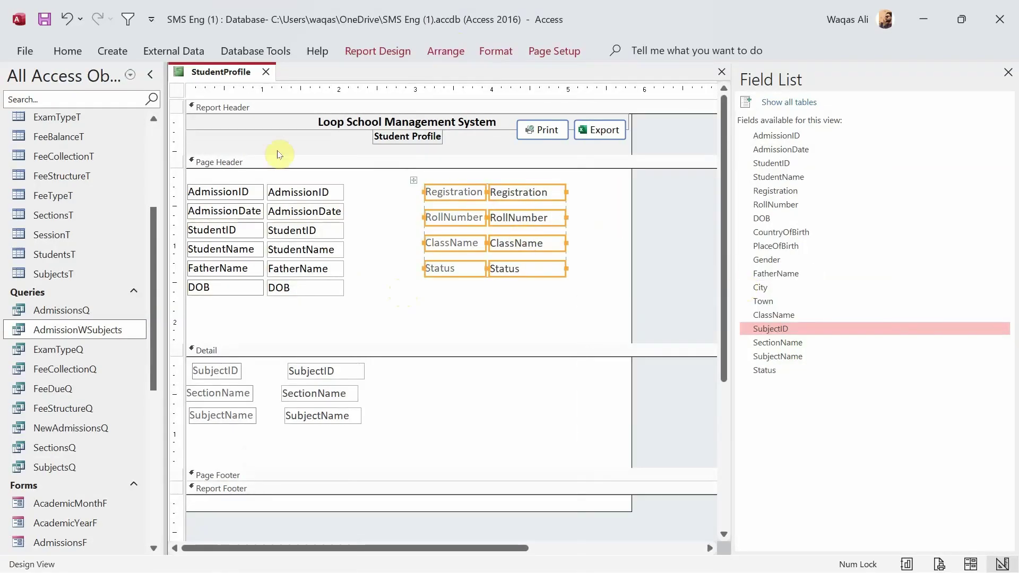
click(71, 50)
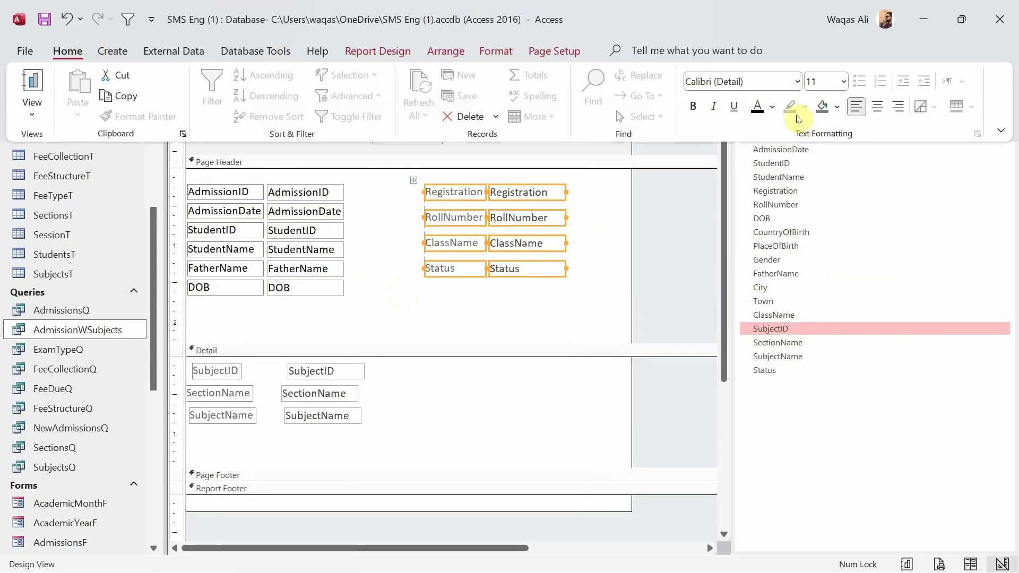
click(773, 108)
click(771, 175)
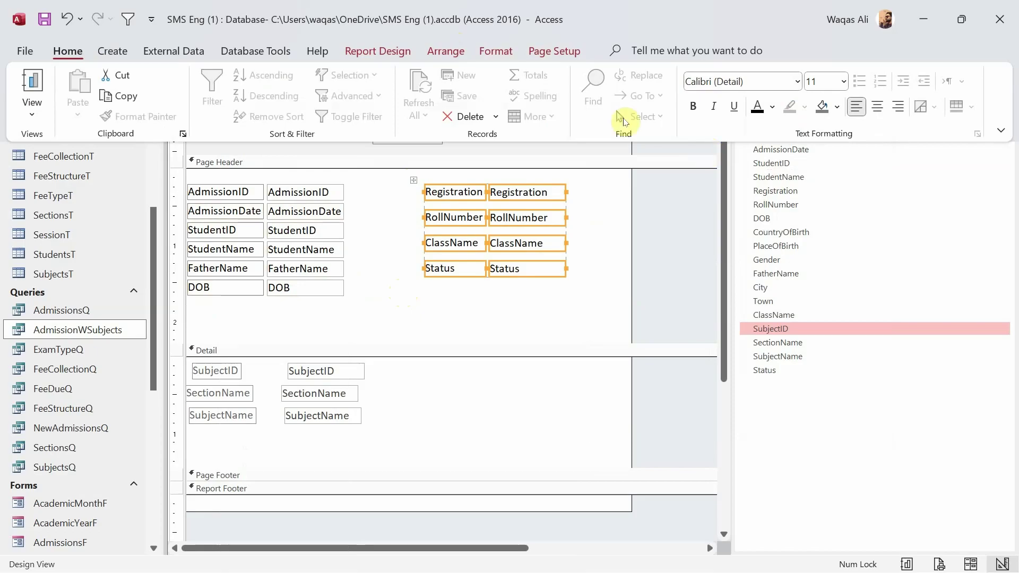
click(452, 53)
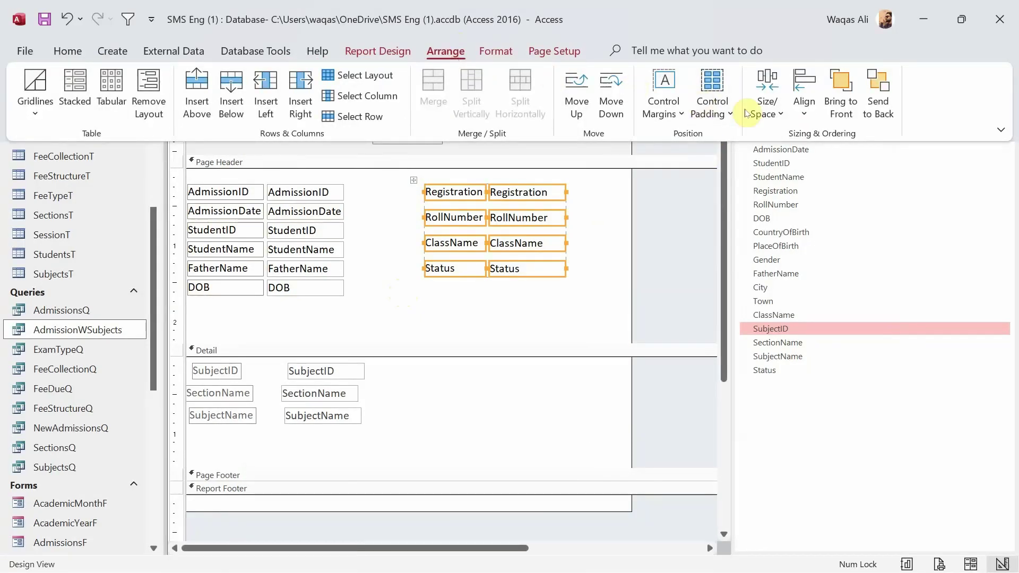
click(713, 101)
click(723, 180)
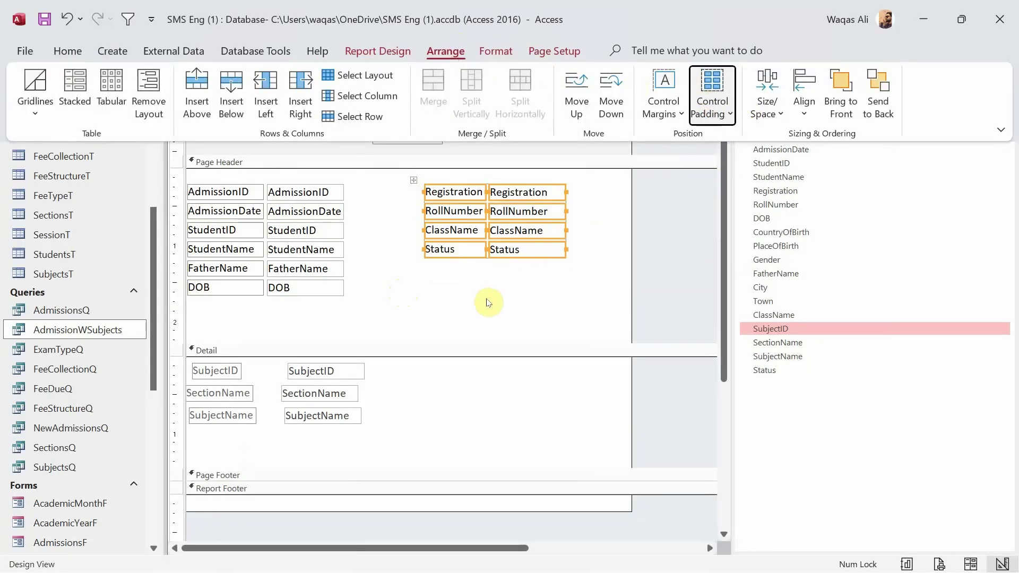
click(380, 284)
- Select all Page Header controls and show their Property Sheet
drag(608, 288, 160, 183)
click(360, 53)
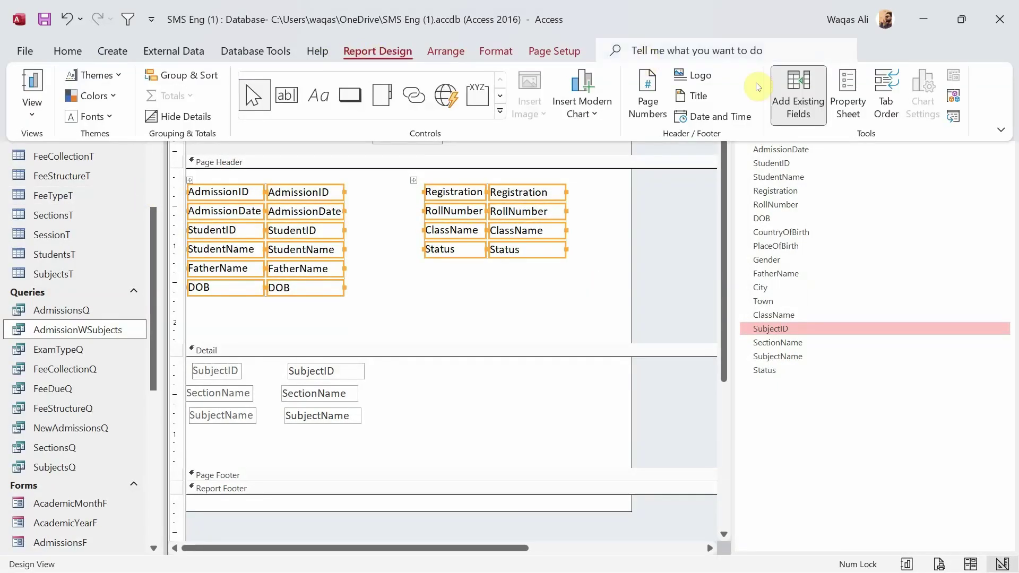
click(848, 96)
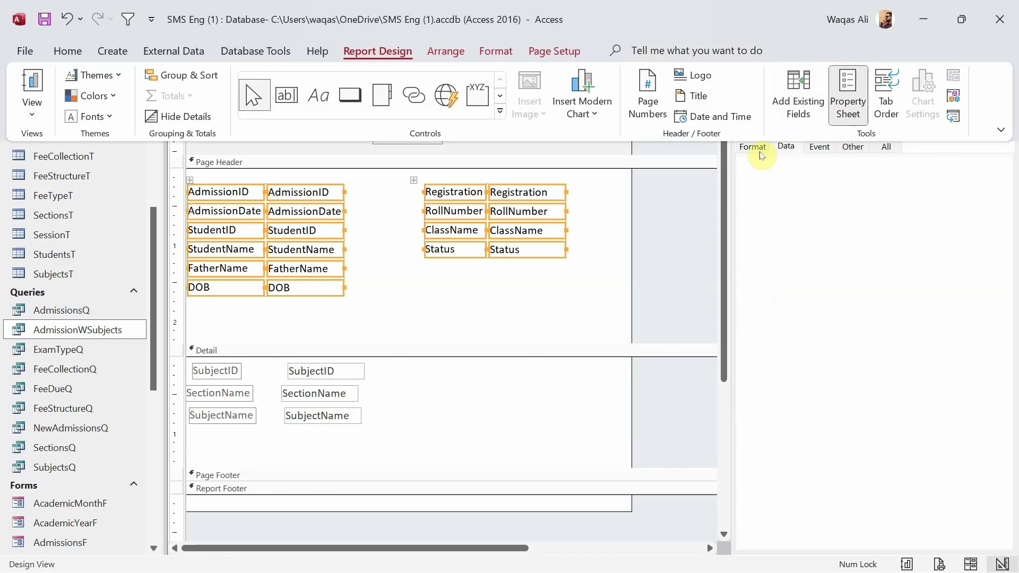
- Set the selected Page Header controls' Height to 0.3" and Top Margin to 0.05"
click(753, 147)
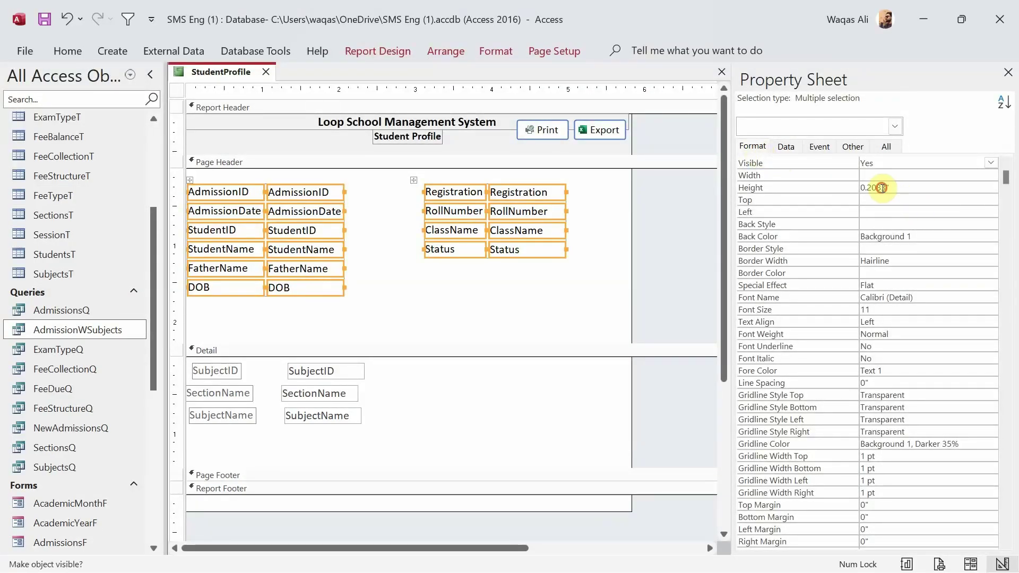
click(881, 188)
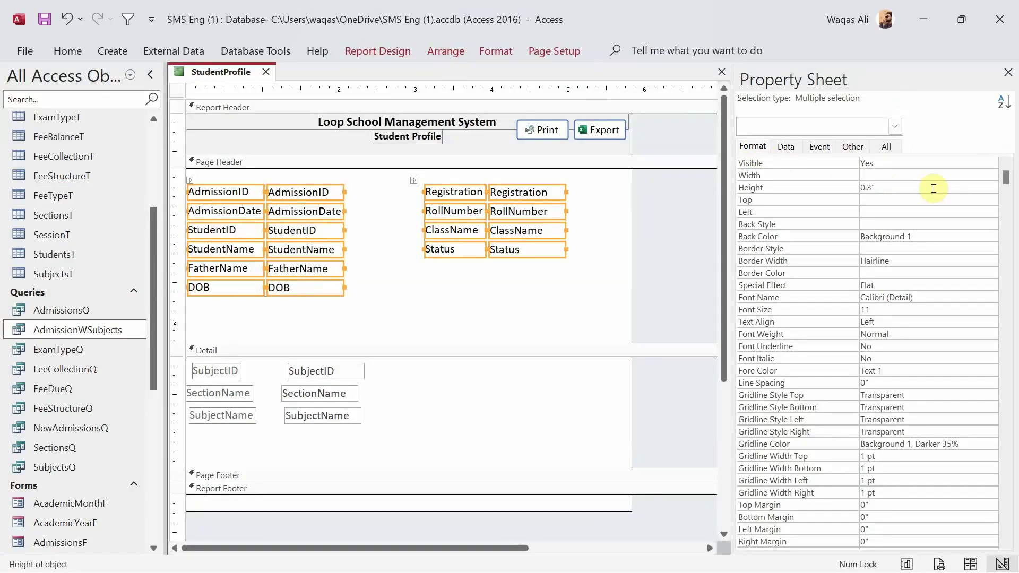
key(Return)
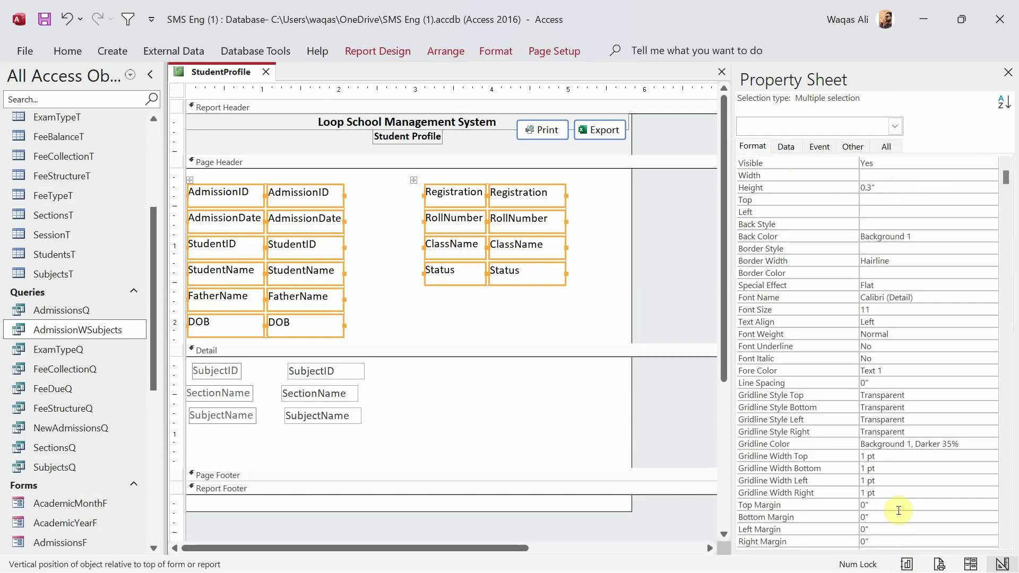
click(825, 500)
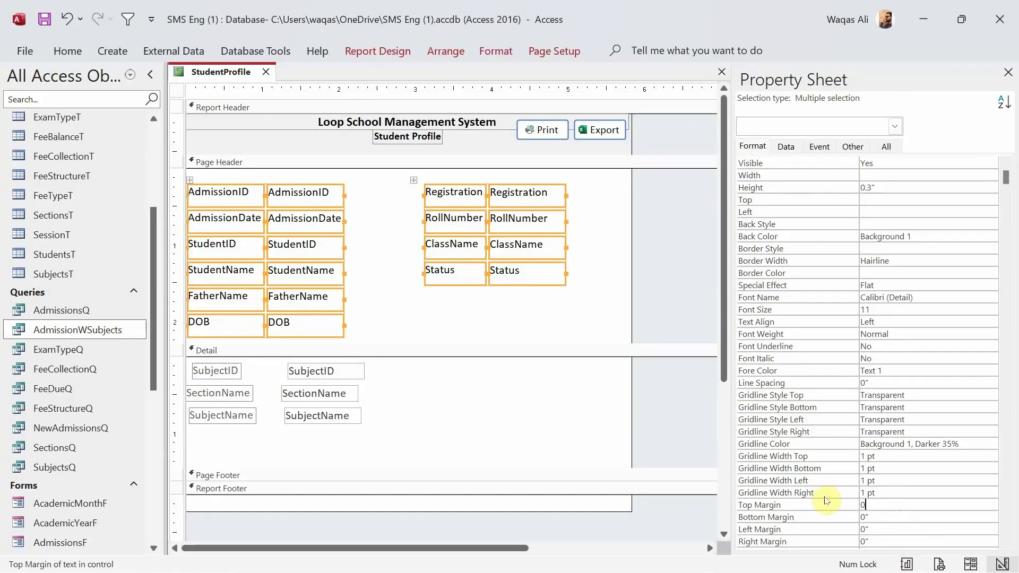
text(0.05)
key(Return)
key(Return)
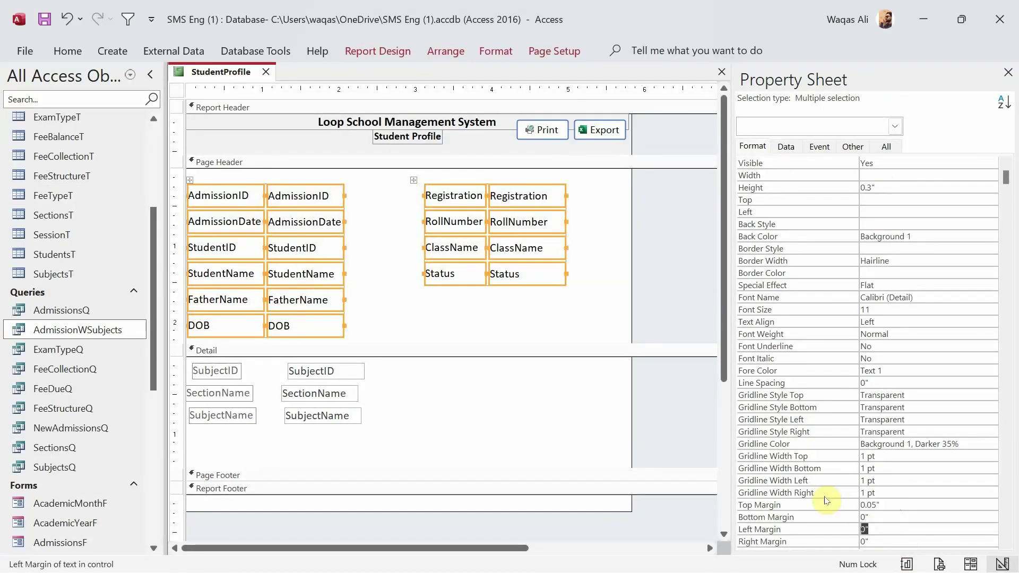
- Widen the six middle-column value boxes and nudge the whole header field layout
click(395, 271)
drag(359, 193, 317, 323)
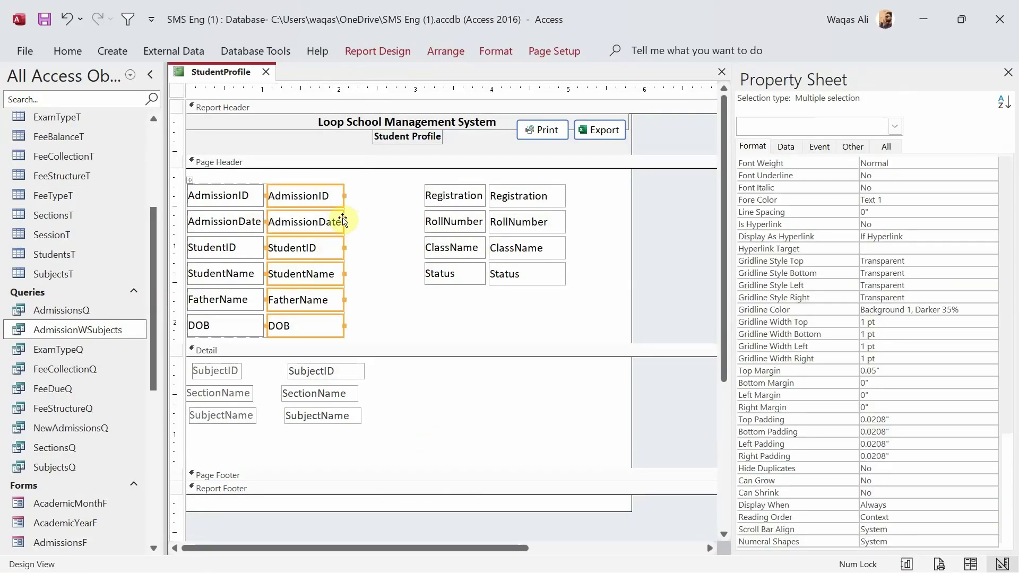
drag(343, 220, 404, 229)
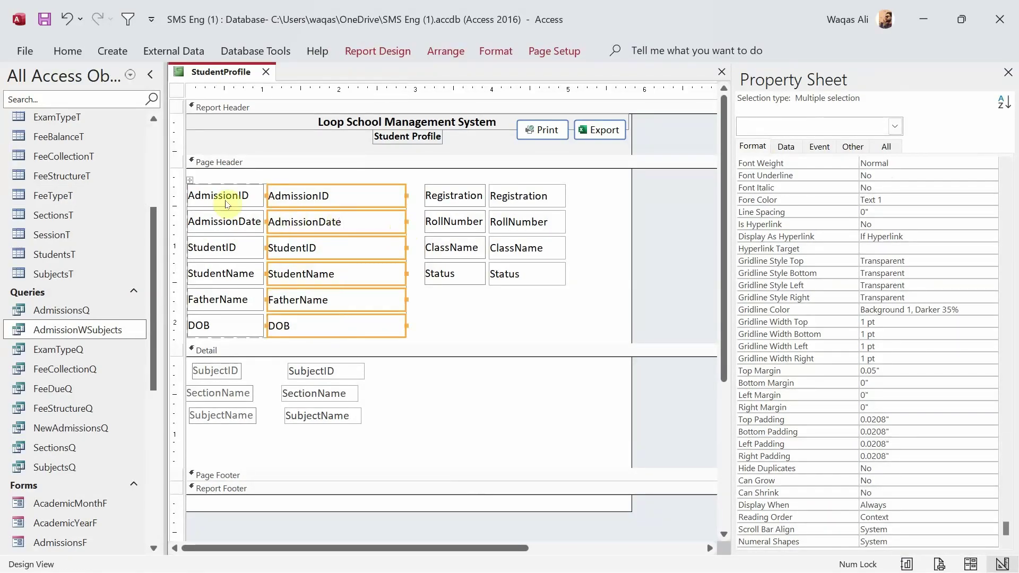
click(191, 181)
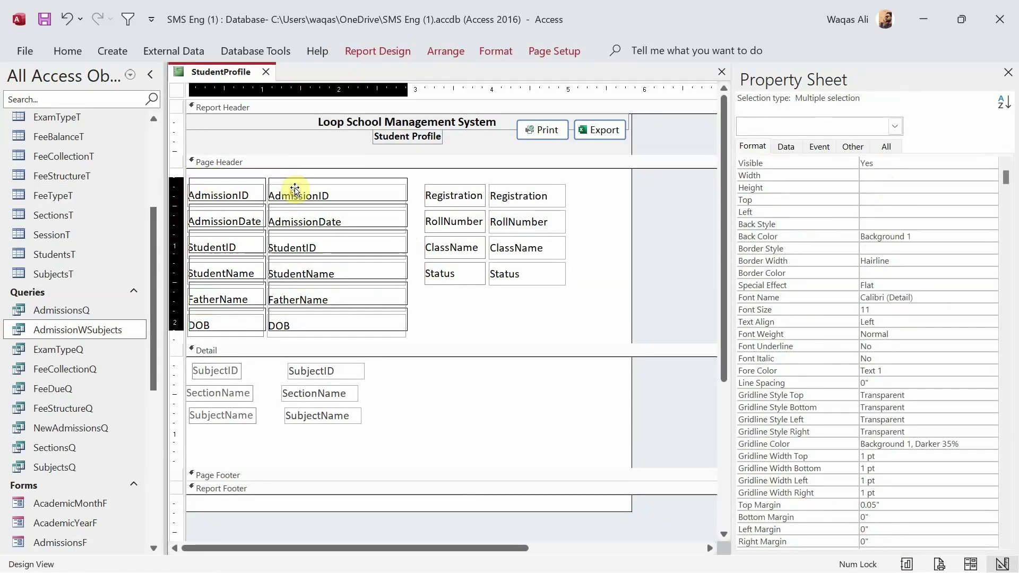
drag(295, 187, 295, 186)
- Move the Registration, RollNumber, ClassName and Status controls into place and widen their value boxes
click(443, 318)
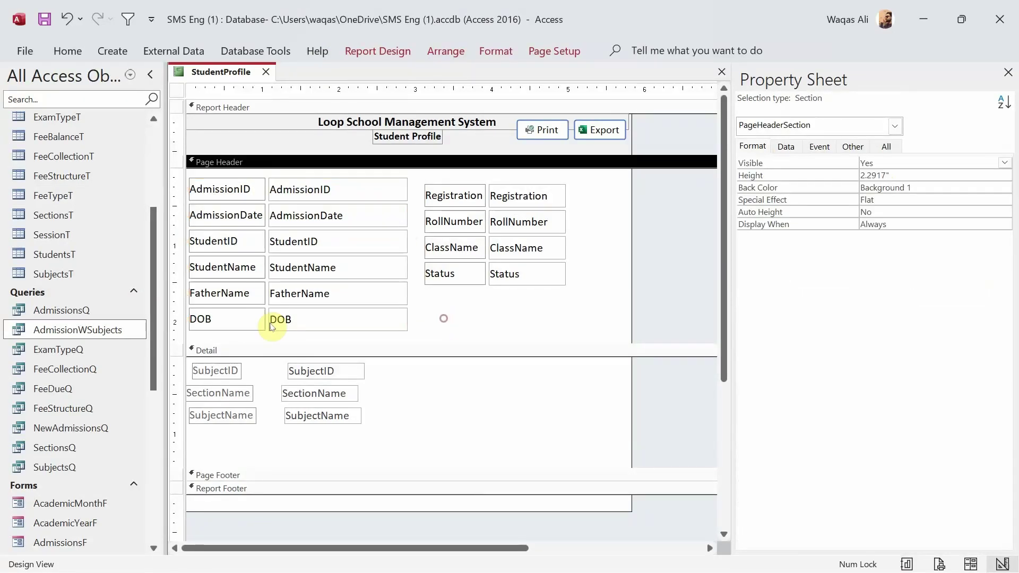
drag(471, 296, 514, 195)
drag(587, 176, 532, 279)
drag(561, 212, 594, 216)
click(616, 176)
drag(616, 176, 481, 273)
- Shift the left labels and value boxes right and widen the AdmissionID to DOB value boxes
drag(415, 194, 228, 330)
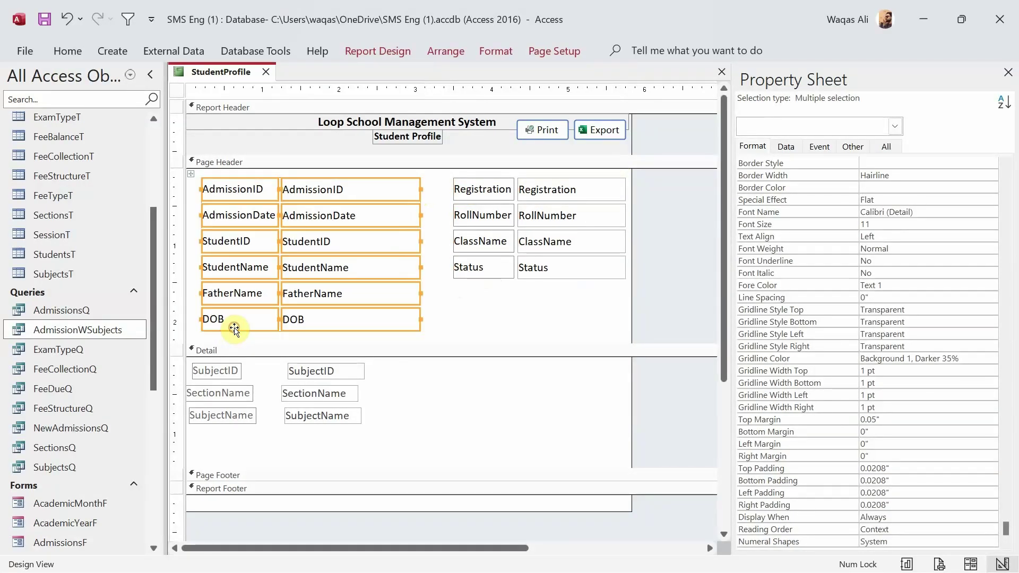
click(439, 191)
drag(405, 248, 406, 320)
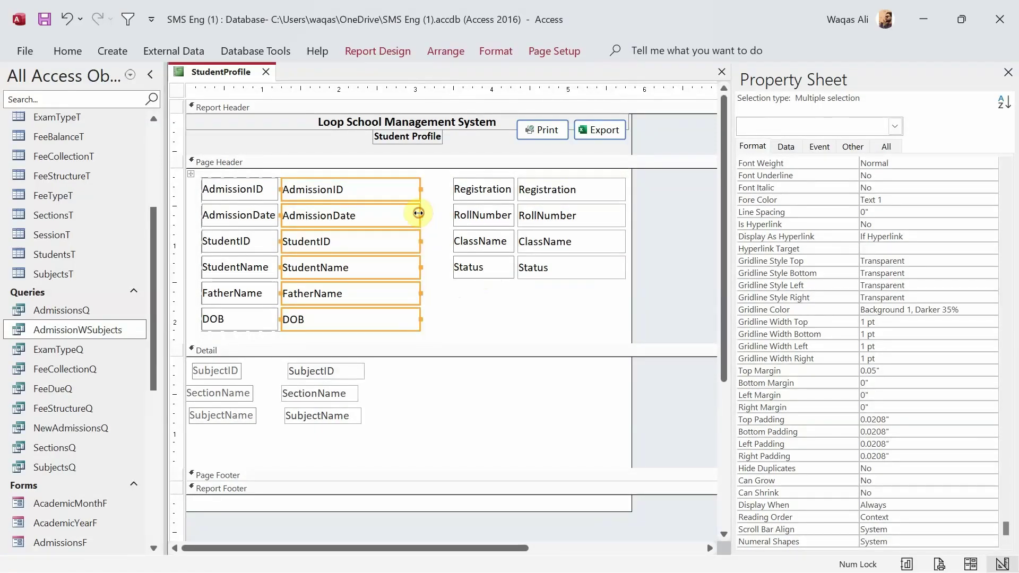
drag(422, 217, 432, 218)
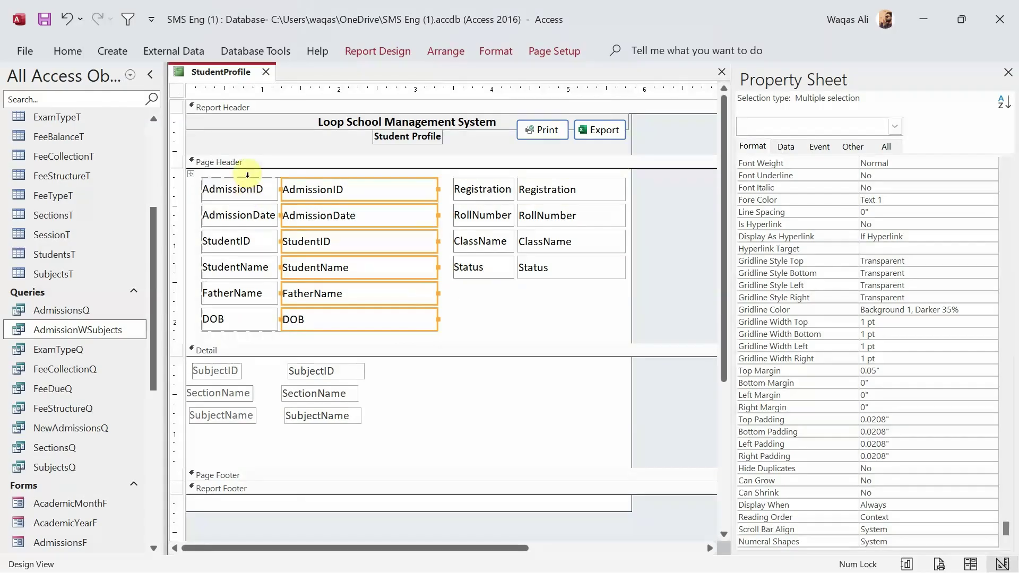
drag(244, 169, 190, 188)
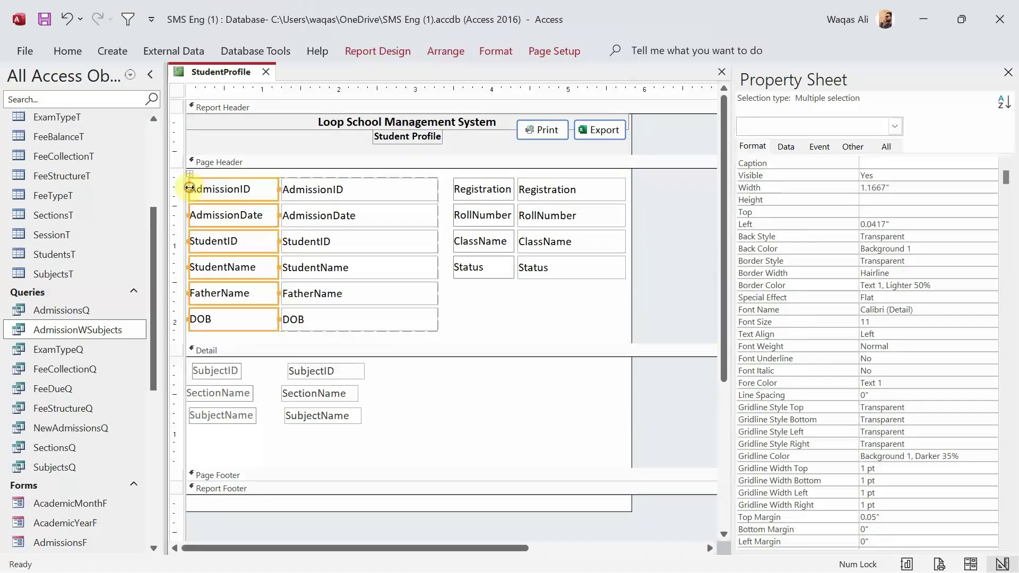
- Bold the six left header labels and change the first caption to 'Admission ID:'
key(ctrl+b)
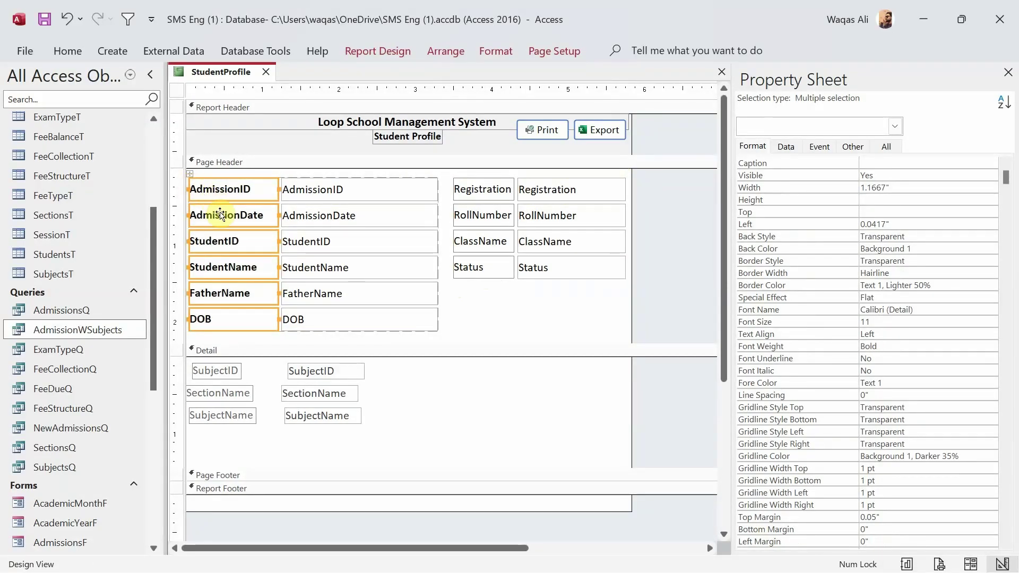
click(531, 329)
click(254, 199)
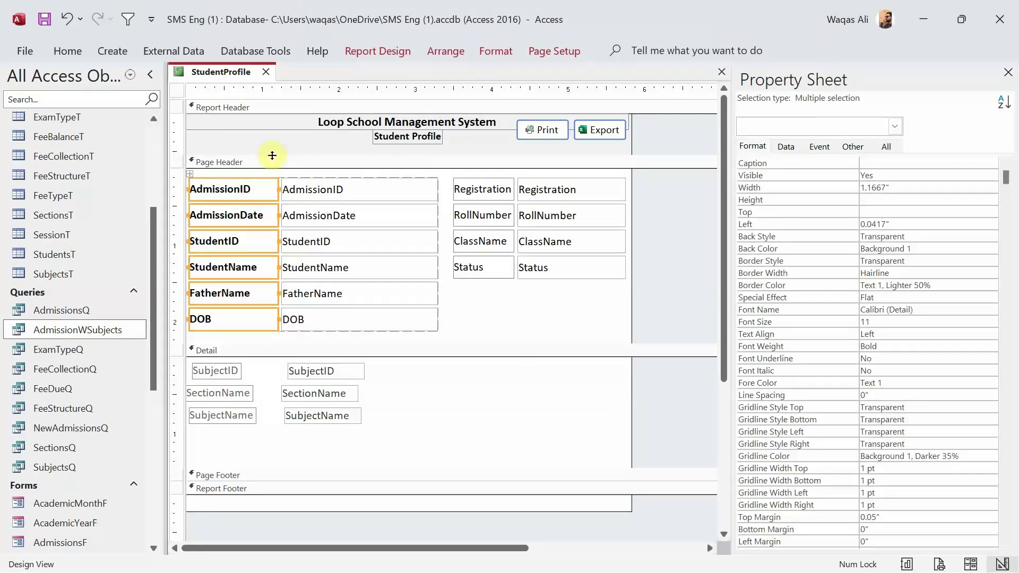
click(257, 152)
click(244, 188)
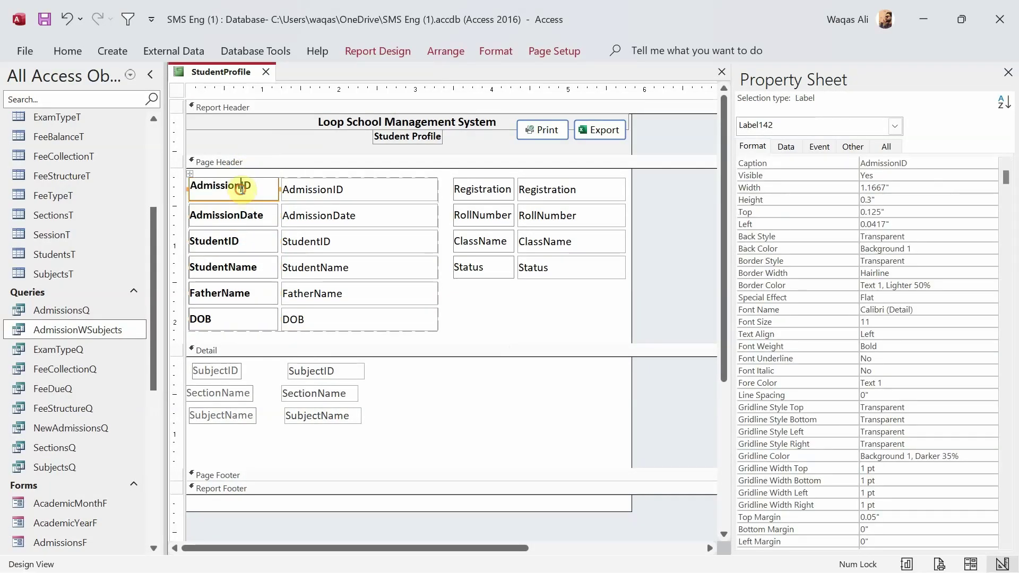
click(244, 186)
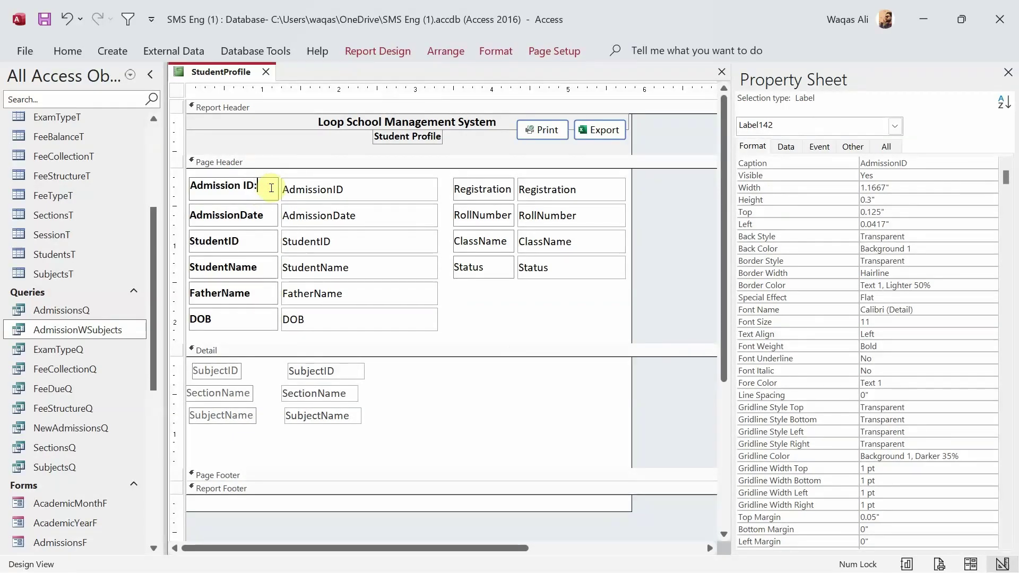
text(:)
key(Return)
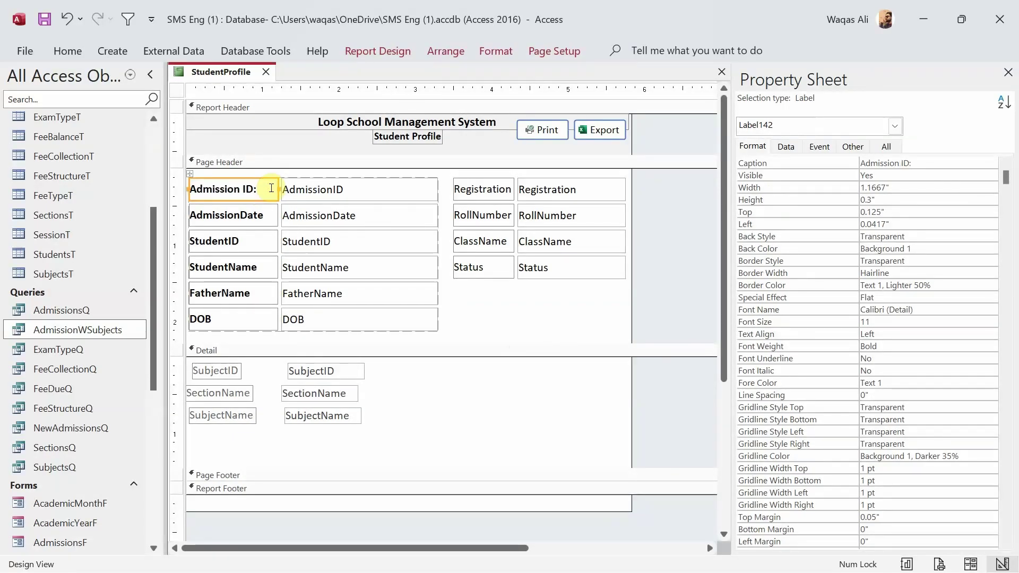
- Change the next captions to 'Admission Date:' and 'Student ID:'
click(239, 220)
click(239, 216)
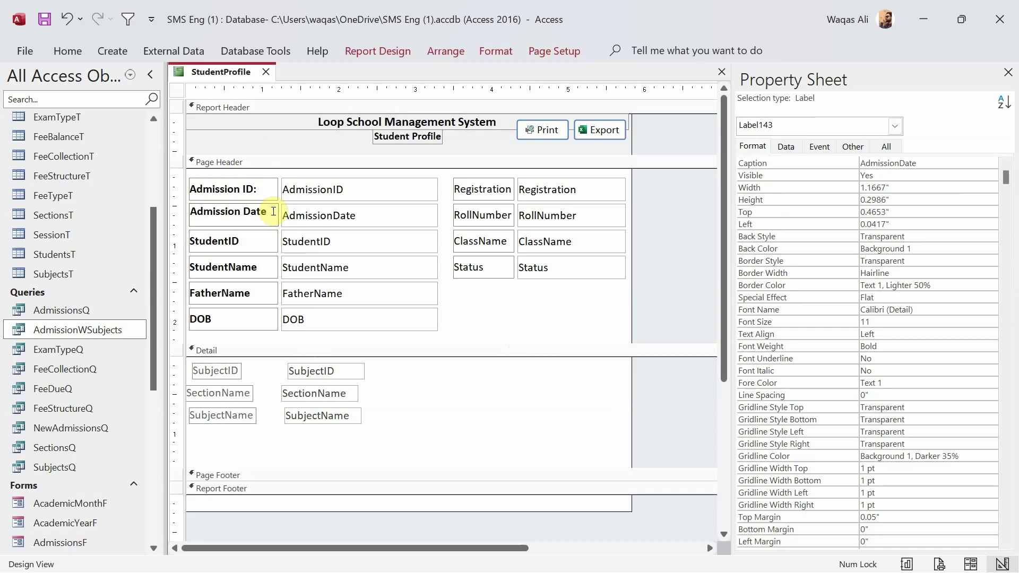
text(:)
key(Return)
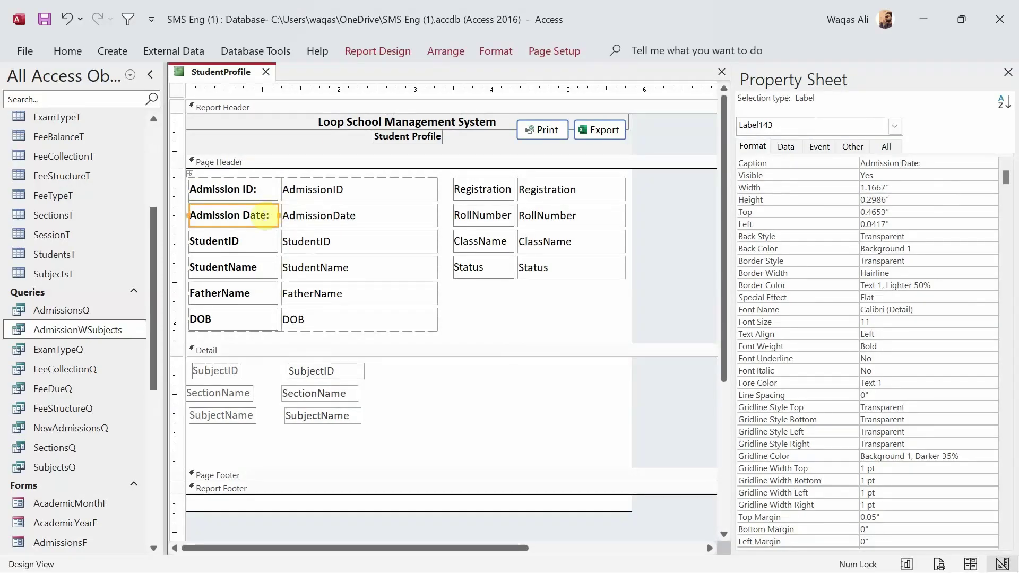
click(226, 242)
click(228, 242)
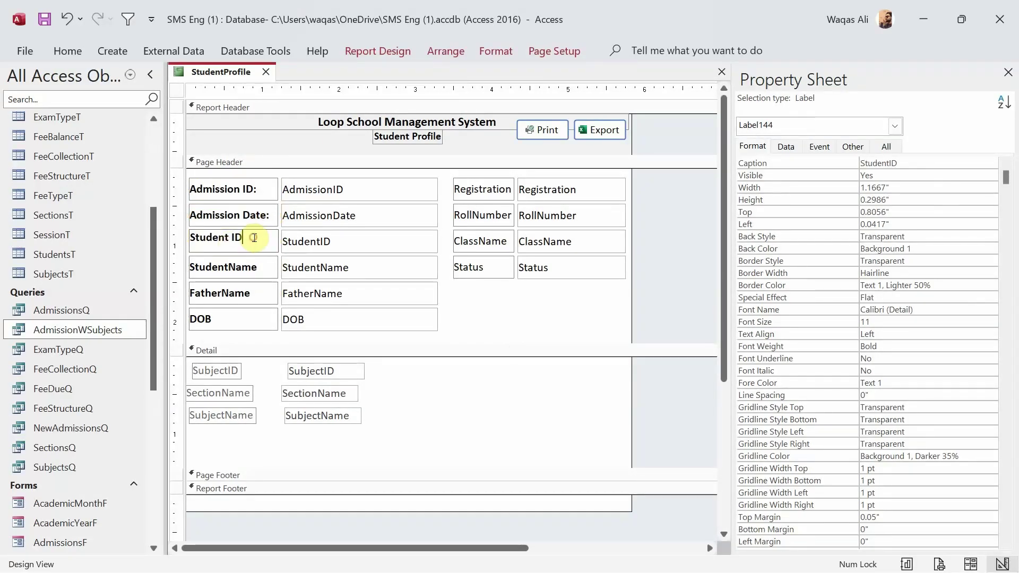
key(Return)
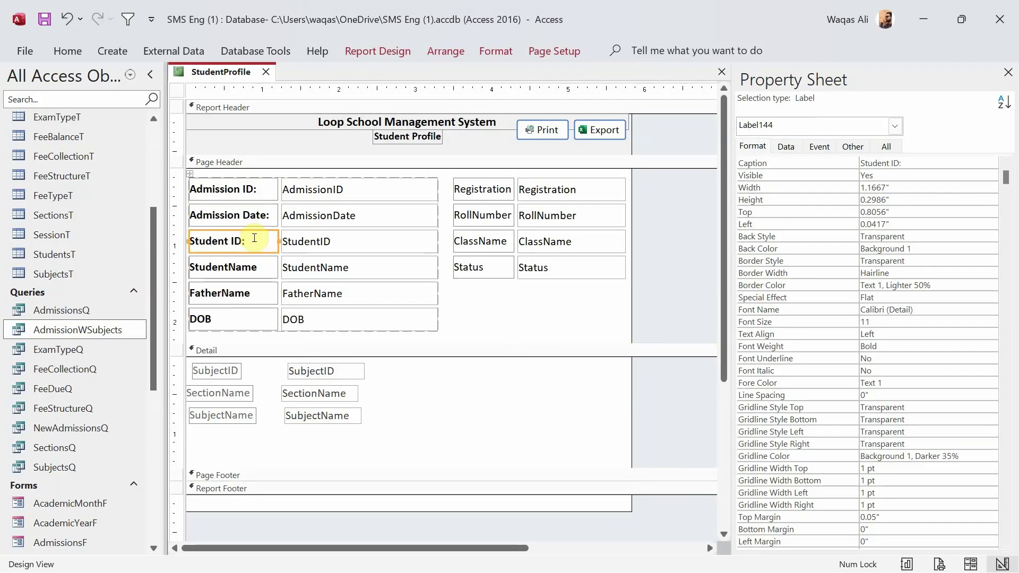
- Change the remaining left captions to 'Student Name:', 'Father Name:' and 'DOB:'
click(257, 267)
click(234, 267)
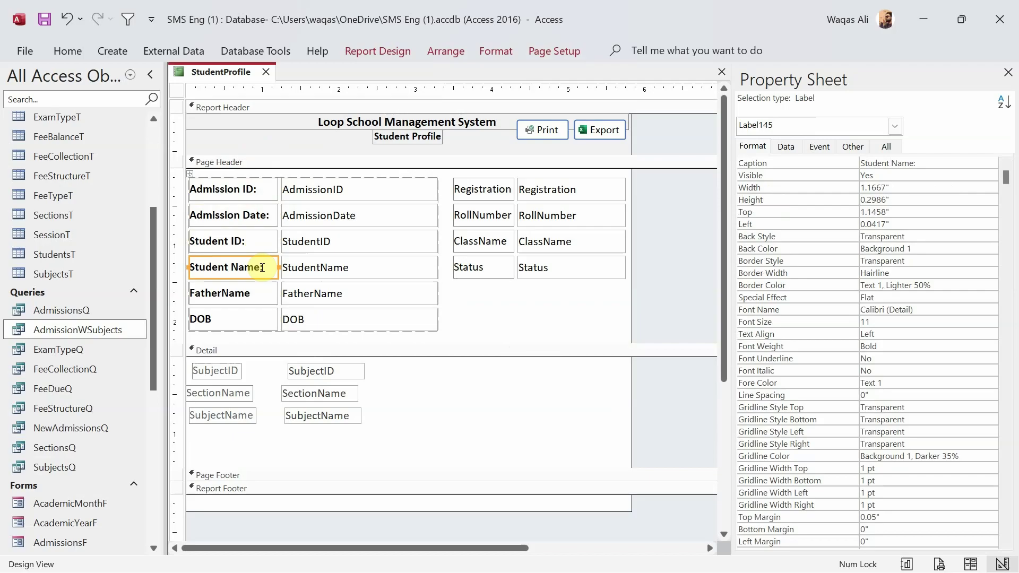
click(225, 293)
click(225, 293)
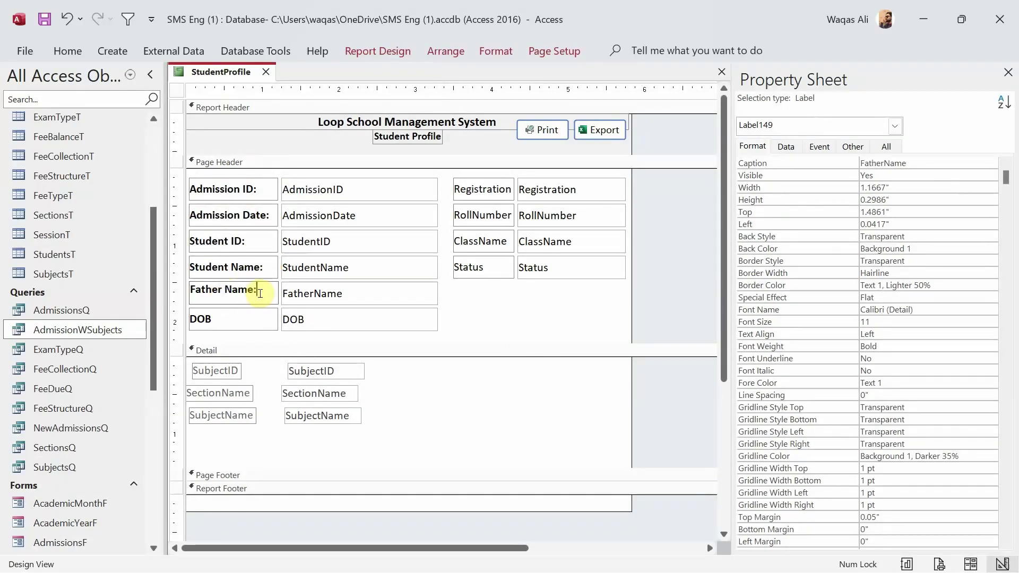
text(:)
click(222, 319)
click(236, 317)
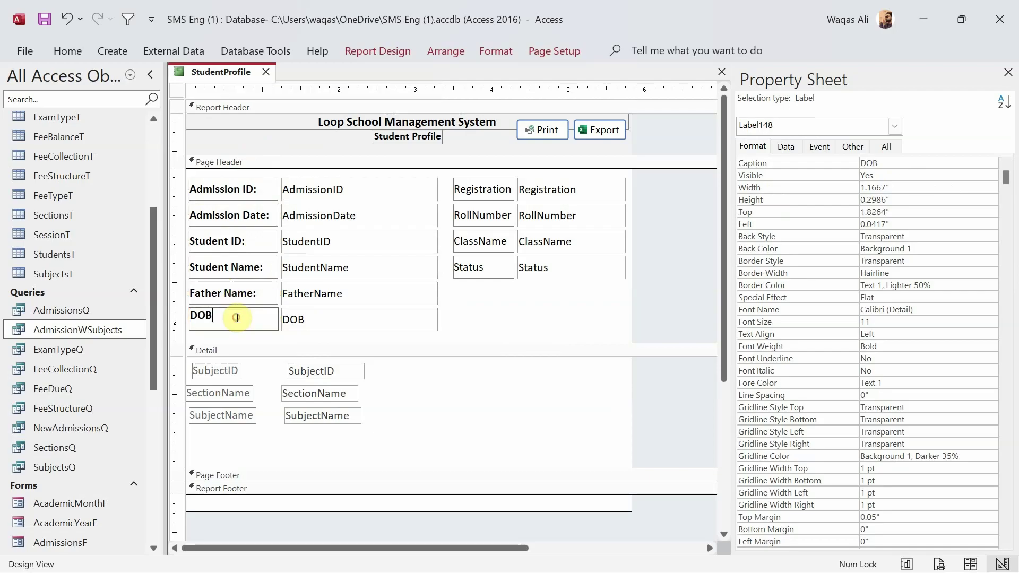
text(:)
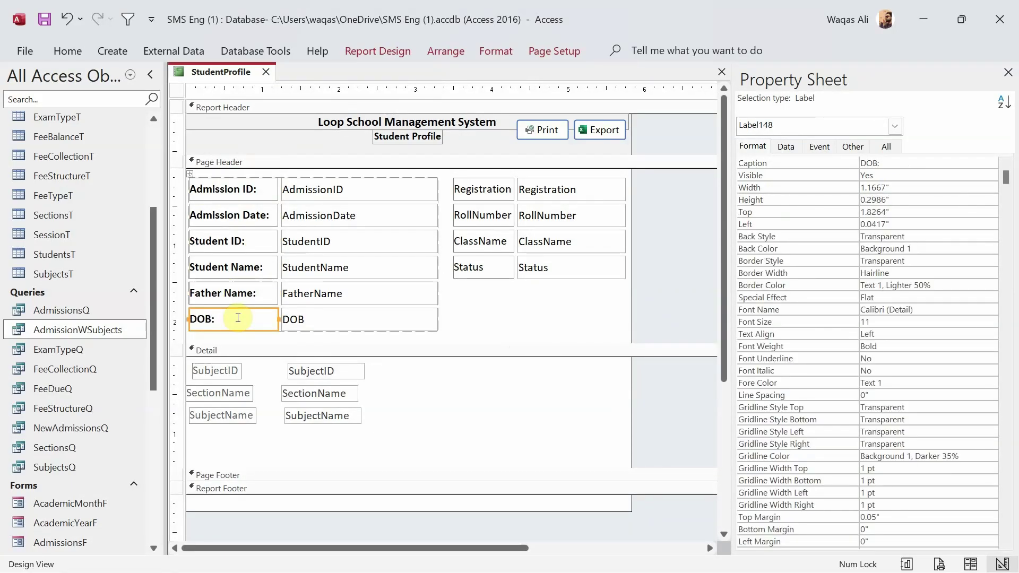
click(496, 303)
drag(496, 303, 468, 184)
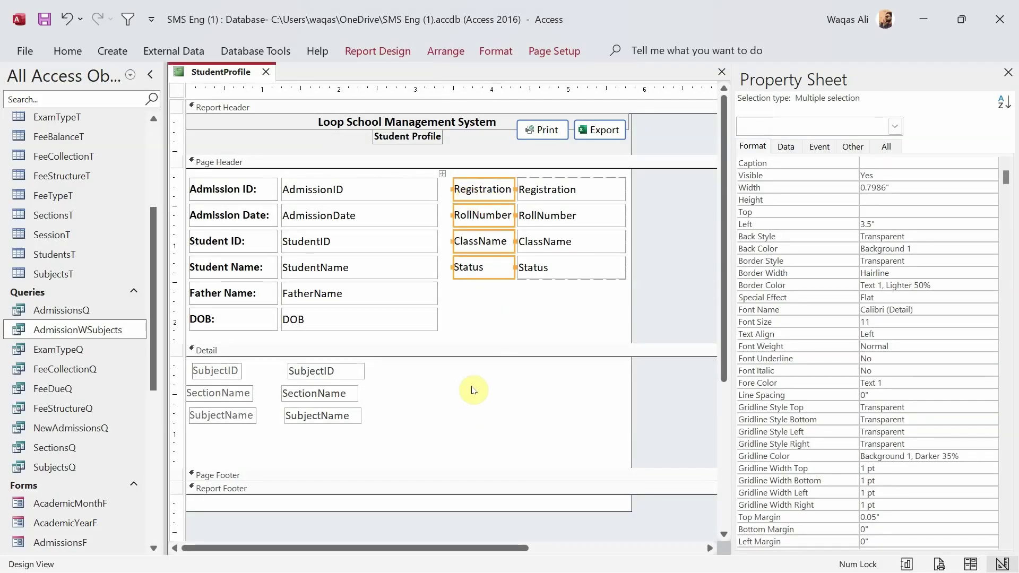
- Bold the four right-hand labels, extend them leftward, and caption the first 'Registration:'
key(ctrl+b)
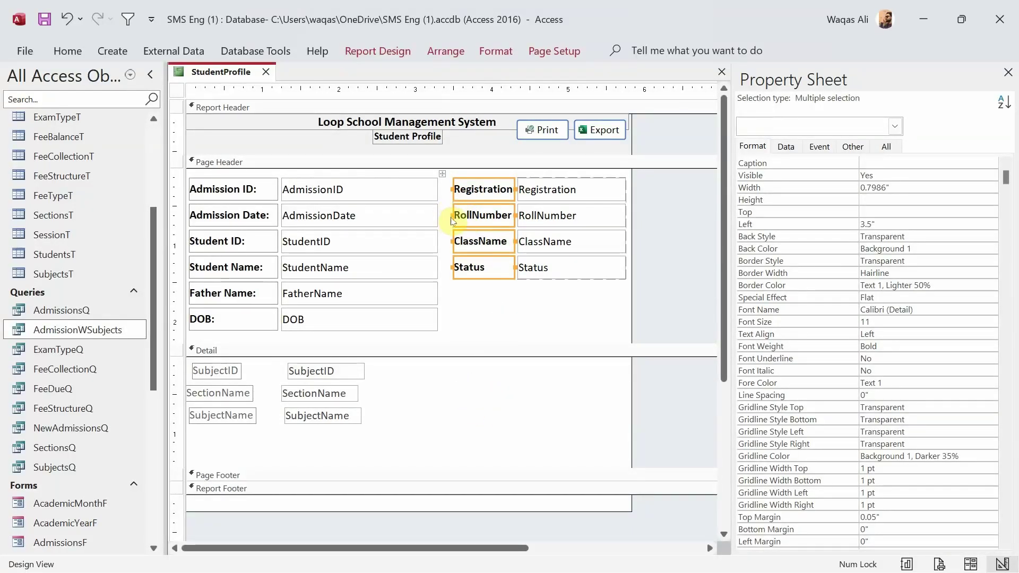
drag(453, 215, 444, 212)
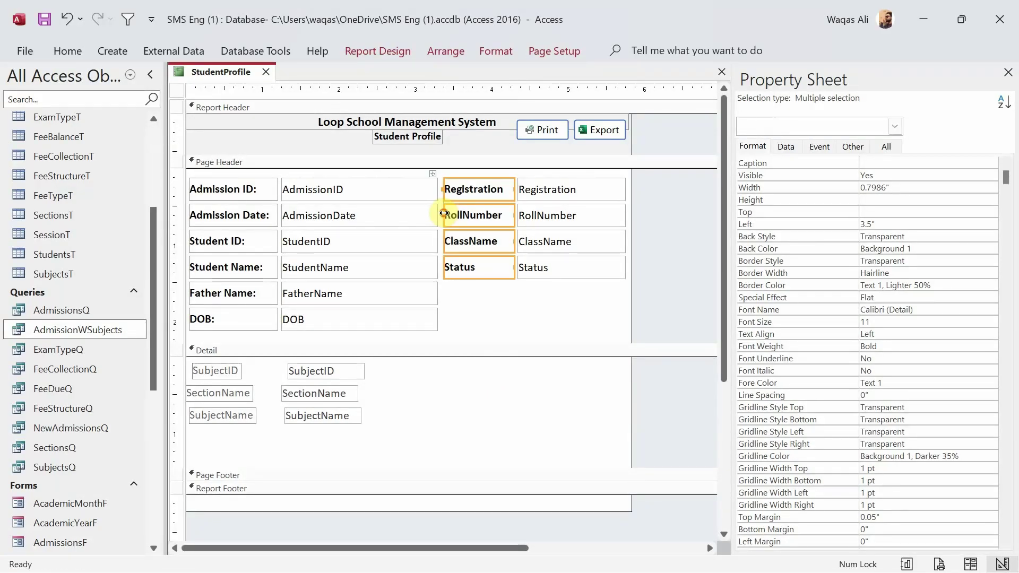
click(485, 323)
click(502, 190)
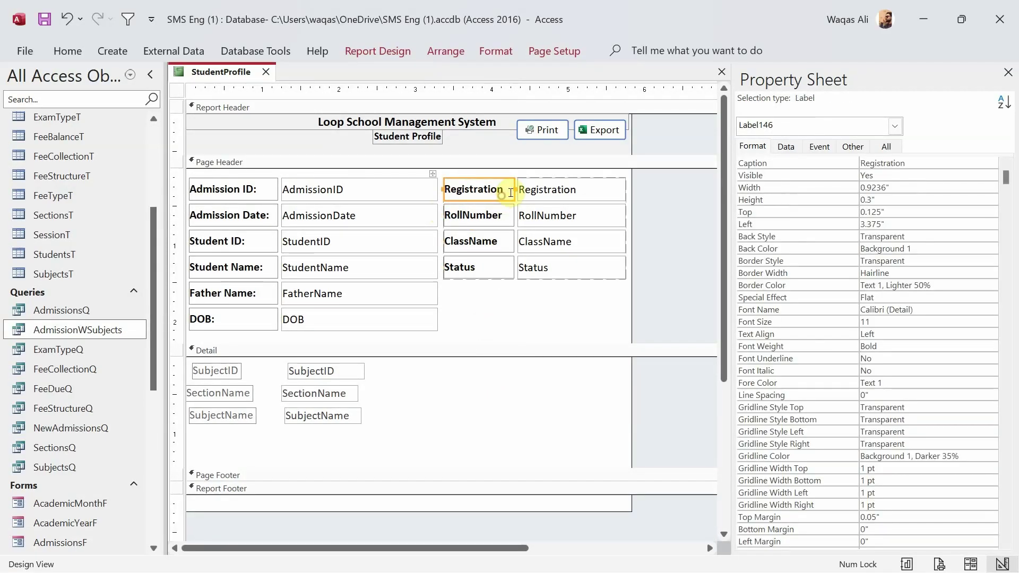
click(508, 191)
text(:)
- Change the next right-hand captions to 'Roll Number:' and 'Class Name:'
click(466, 215)
click(466, 214)
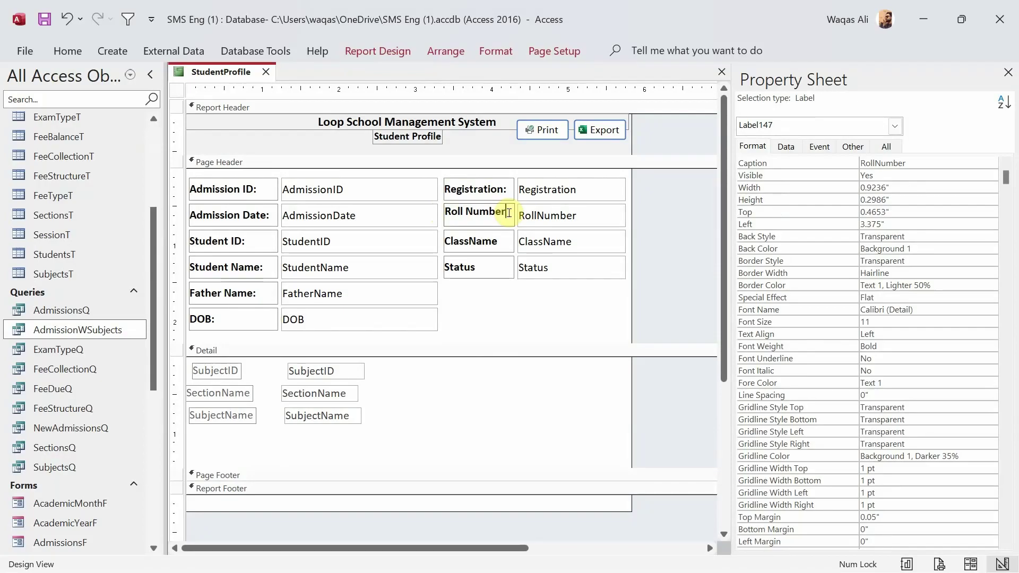
text(:)
click(472, 242)
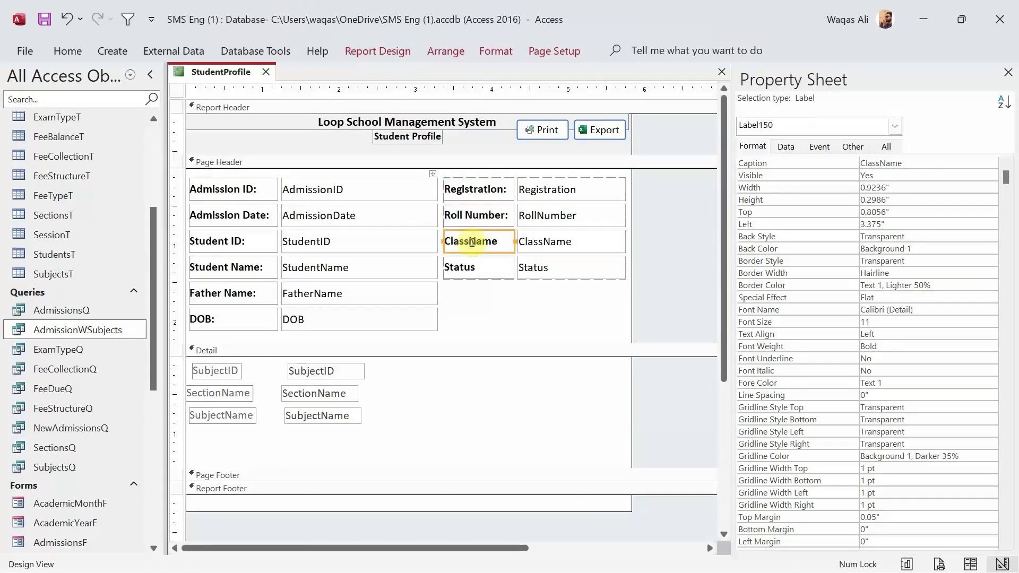
click(471, 240)
click(503, 237)
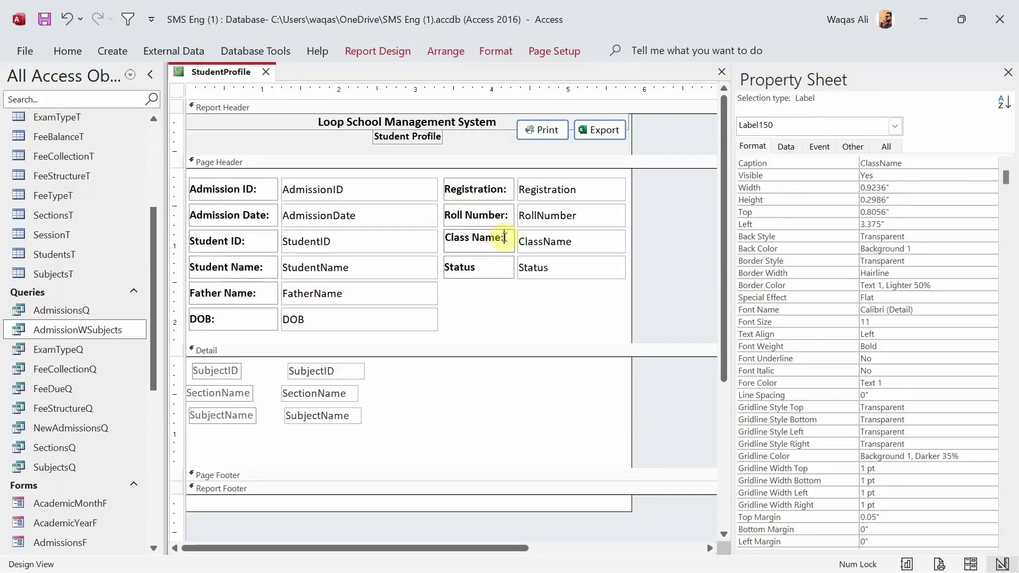
key(Return)
- Change the last right-hand caption to 'Status:'
click(481, 266)
click(485, 266)
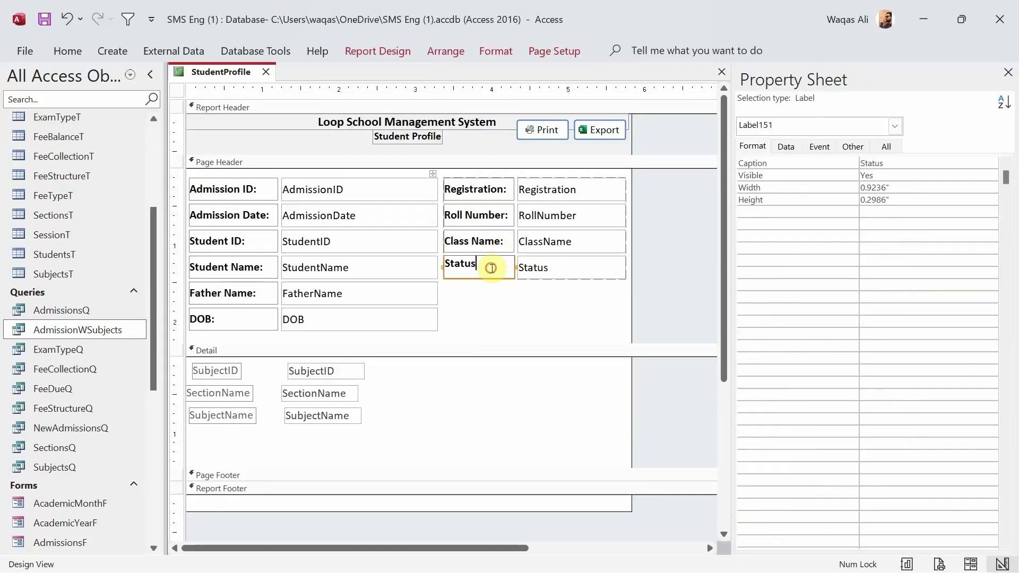
text(:)
key(Return)
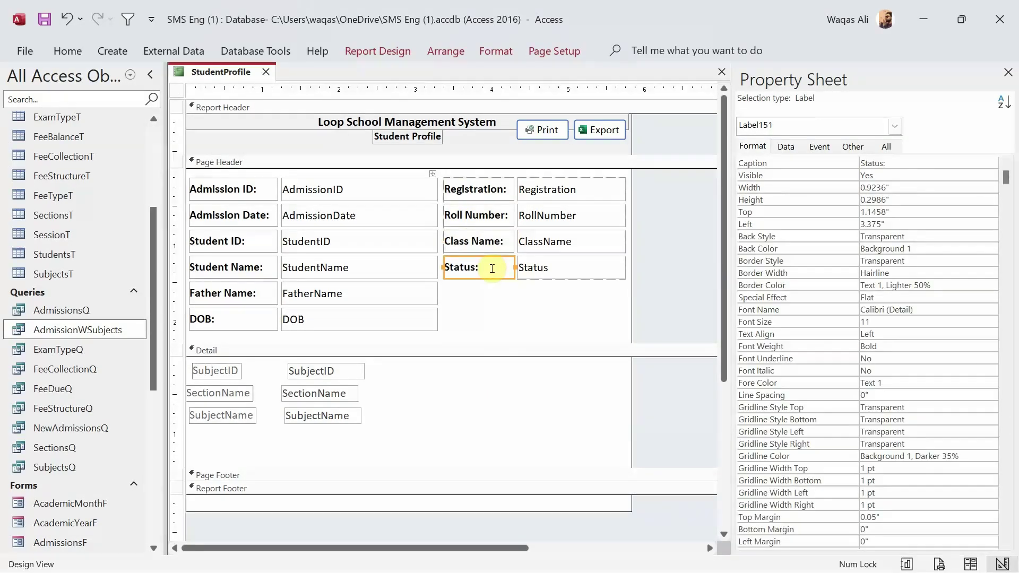
click(524, 311)
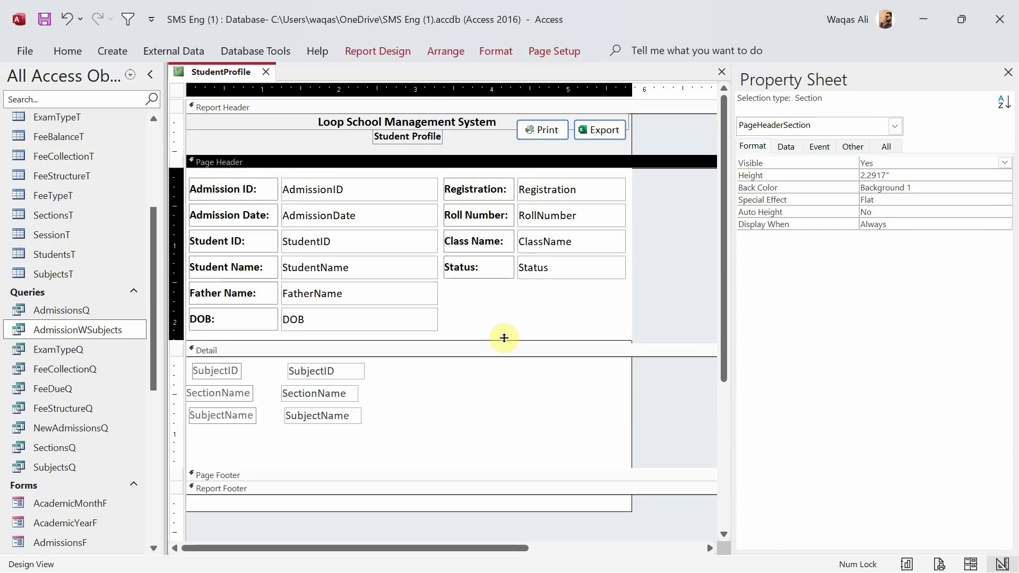
- Trim the Page Header to 2.2083" and give the six Detail subject controls black Text 1 font colour
drag(504, 338, 501, 336)
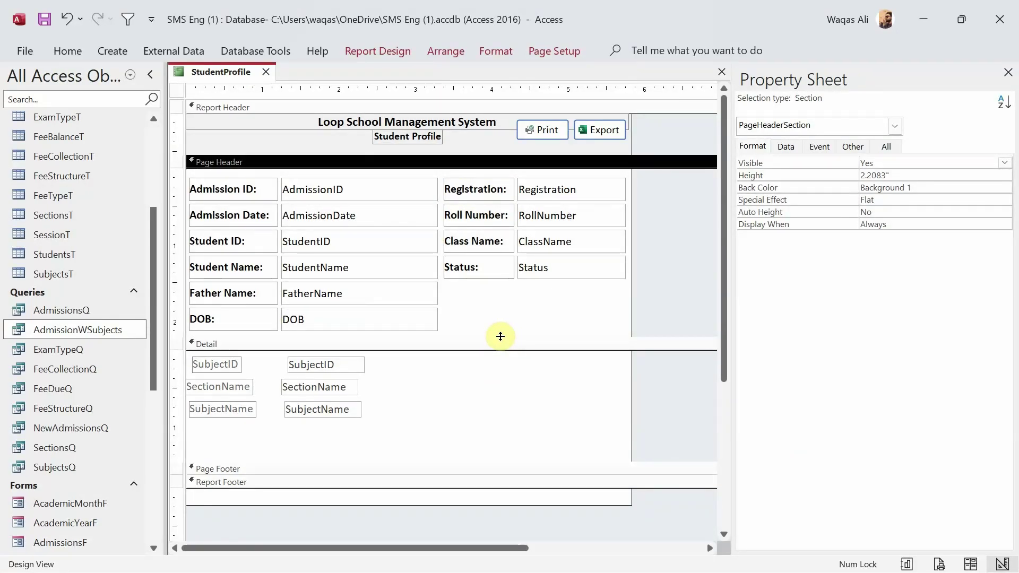
drag(395, 364, 211, 421)
click(67, 51)
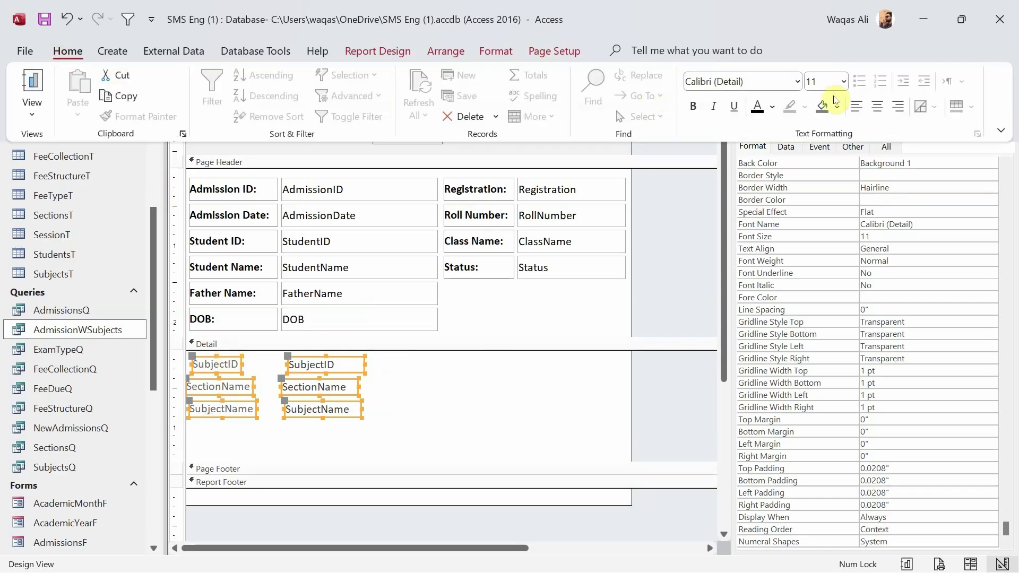
click(772, 107)
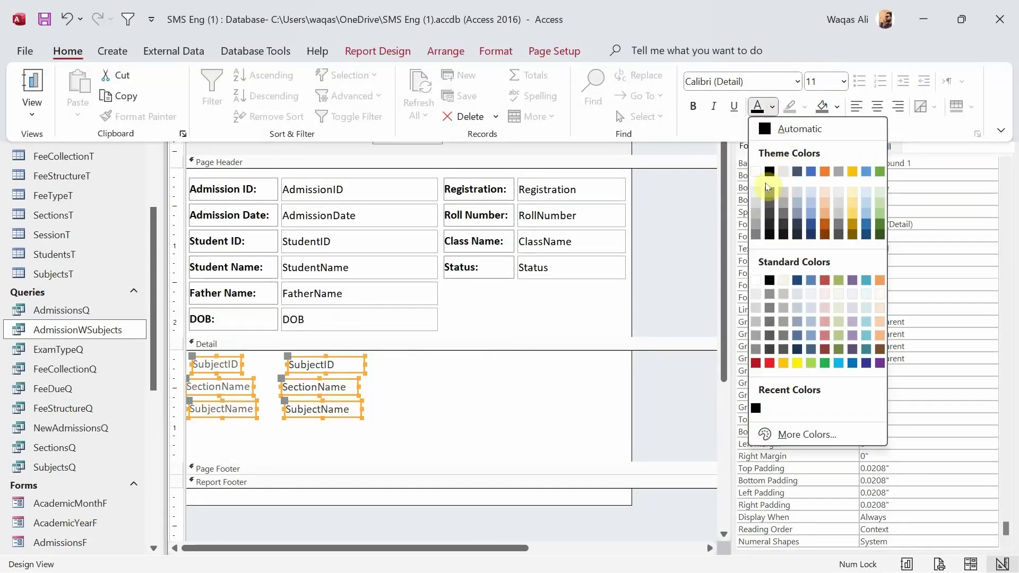
click(770, 171)
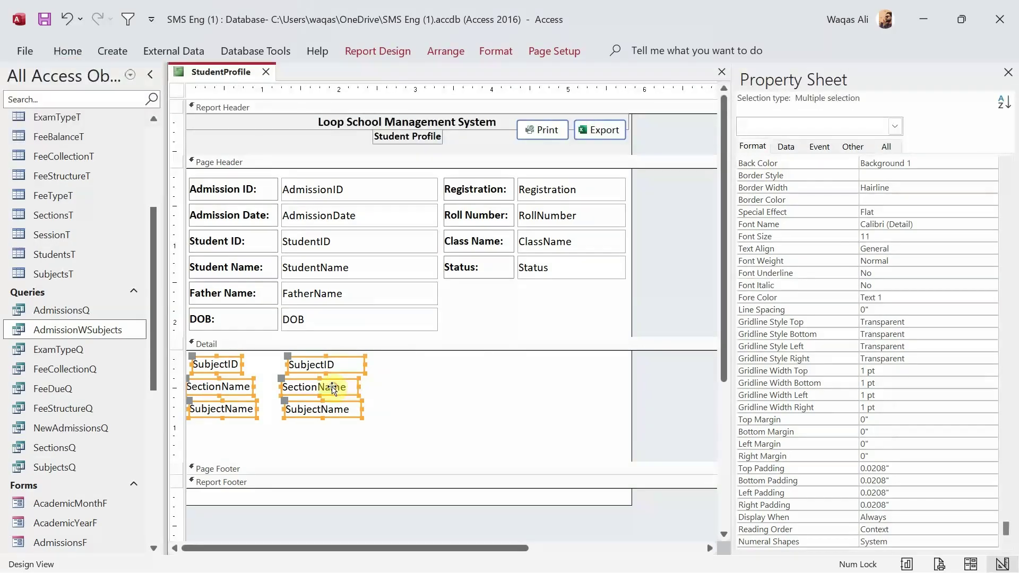
right_click(332, 388)
- Arrange the subject controls in a Tabular layout with headings moved just above a raised Detail row
mouse_move(439, 271)
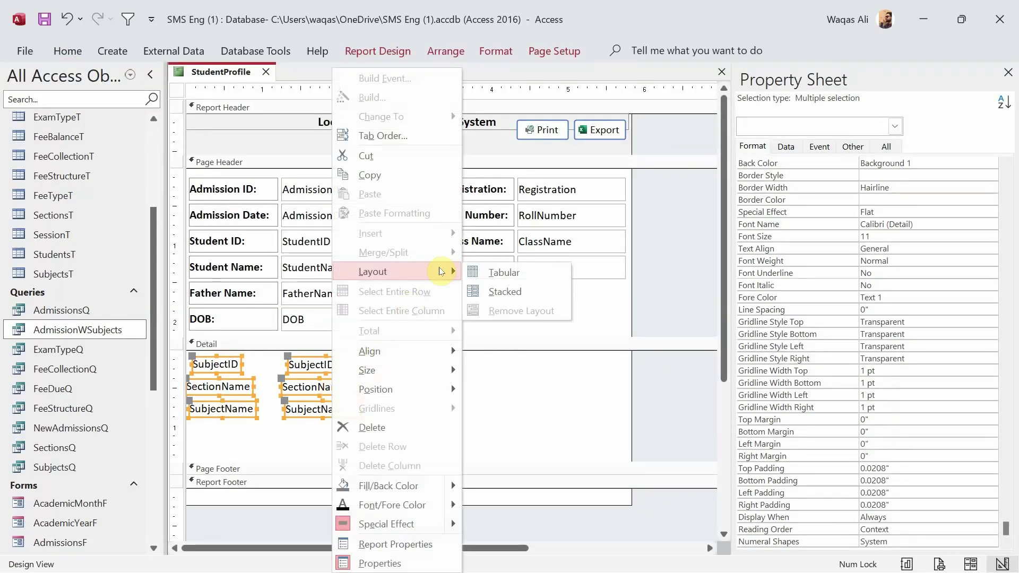
click(499, 275)
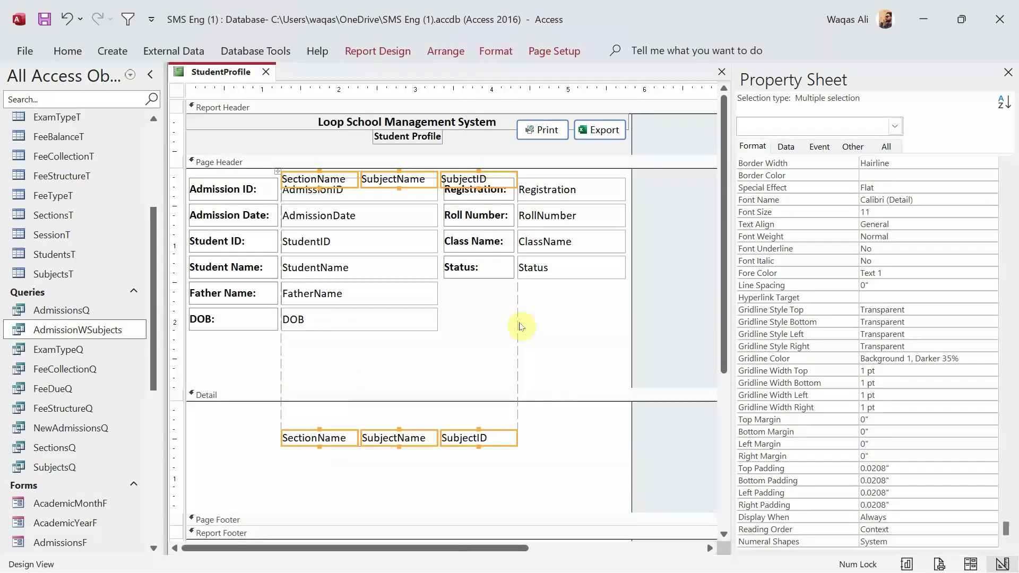
click(552, 359)
click(299, 170)
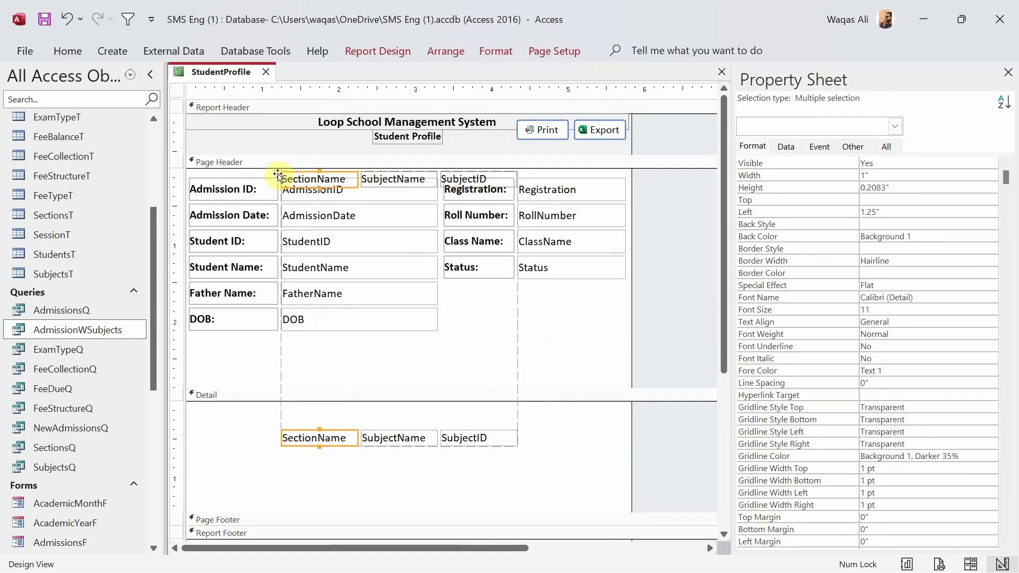
drag(304, 177, 296, 366)
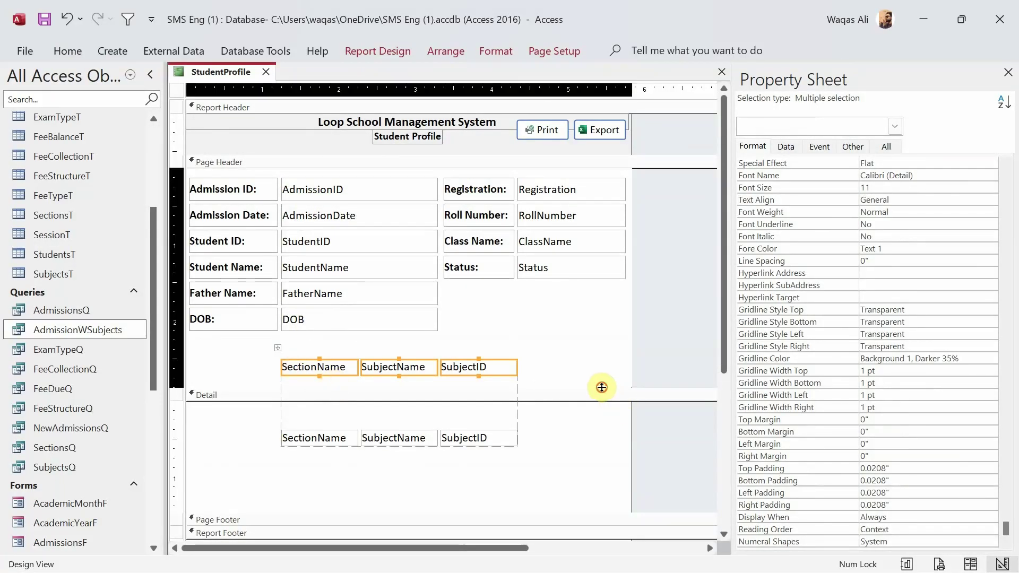
drag(602, 387, 602, 375)
- Move the whole subject table to the left
drag(262, 432, 497, 401)
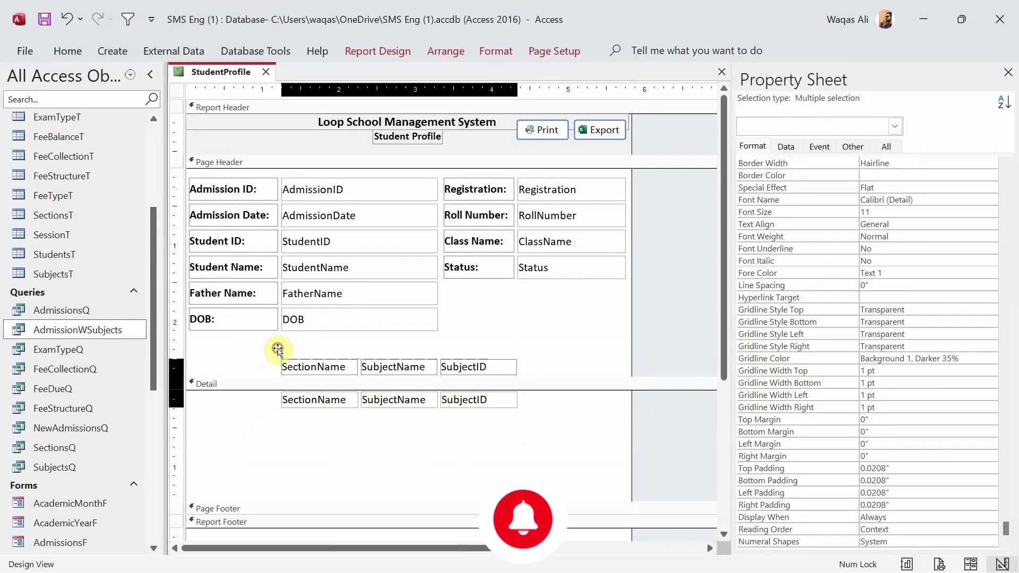
click(277, 347)
drag(311, 368, 251, 368)
click(475, 449)
click(416, 359)
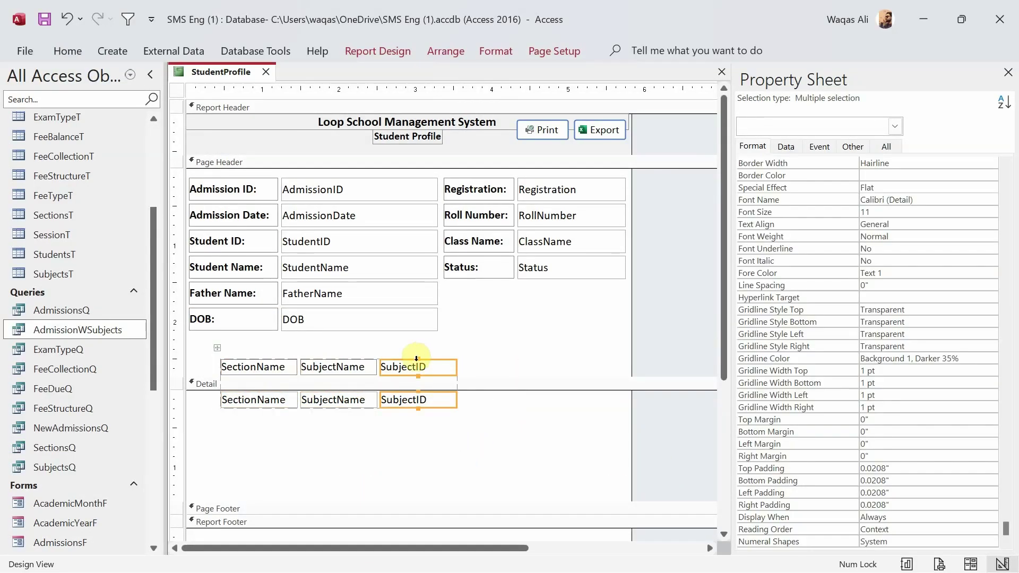
- Move SubjectID to the first column and caption the headings Subject ID, Section Name and Subject Name
drag(407, 370, 234, 375)
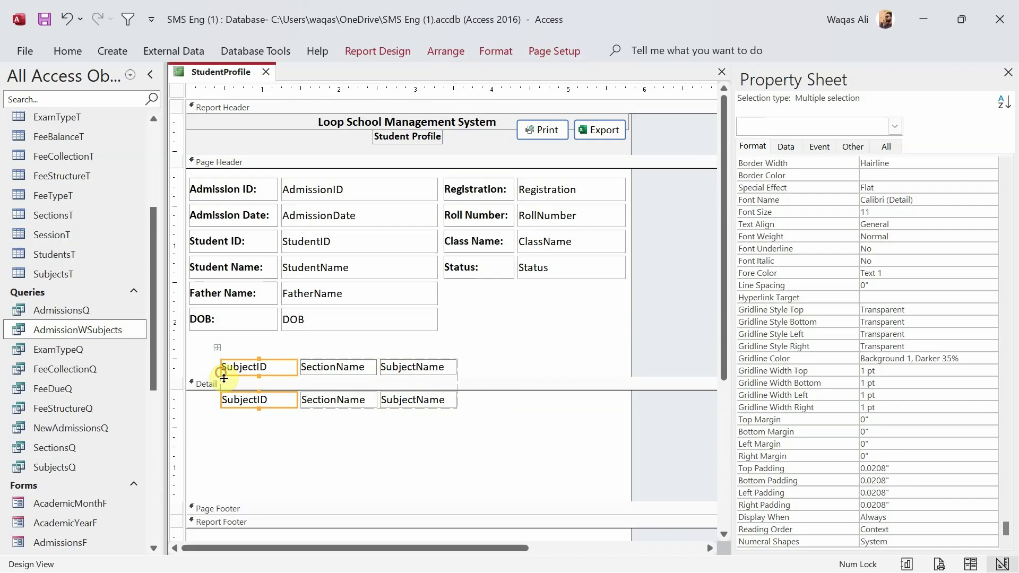
click(331, 366)
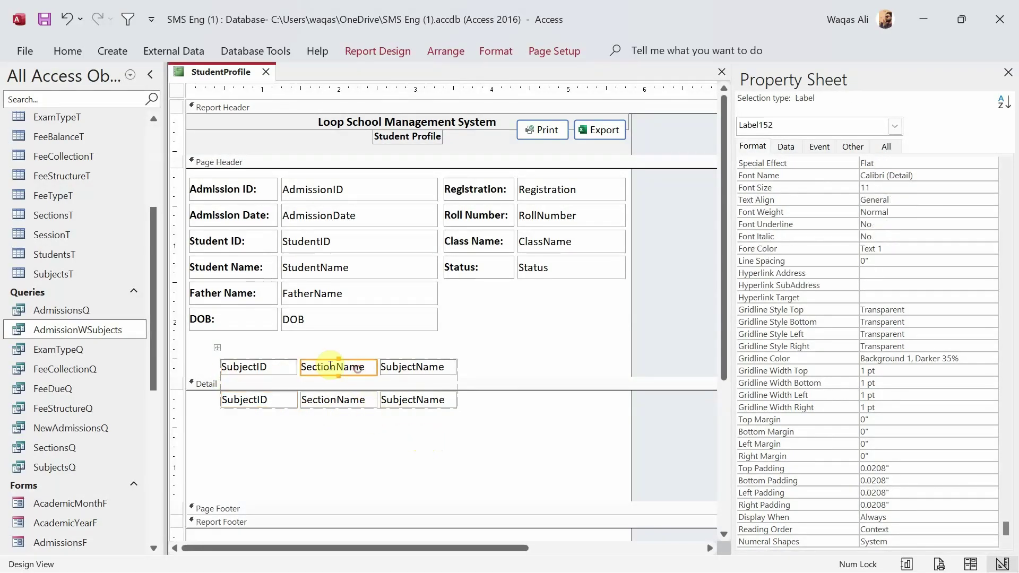
click(339, 366)
click(419, 366)
click(419, 366)
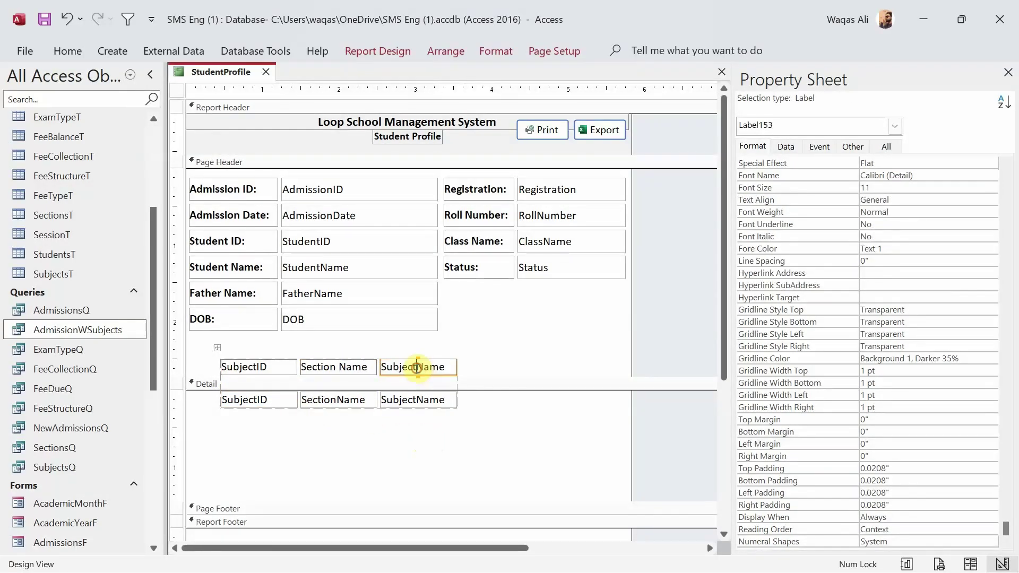
click(267, 366)
click(267, 366)
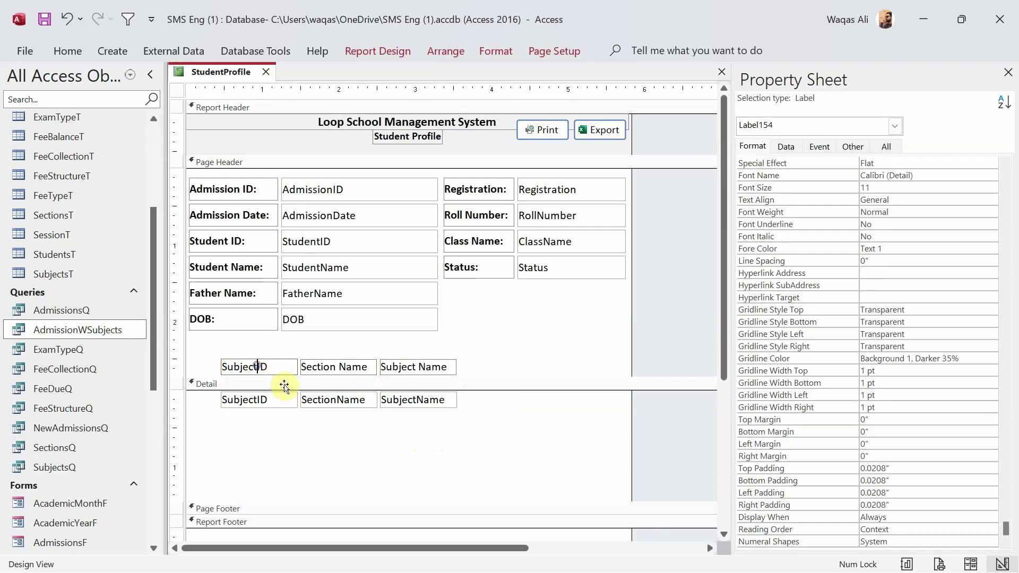
click(281, 440)
- Narrow the Subject ID column, widen Section Name and Subject Name, and shift the table left
drag(281, 441, 275, 378)
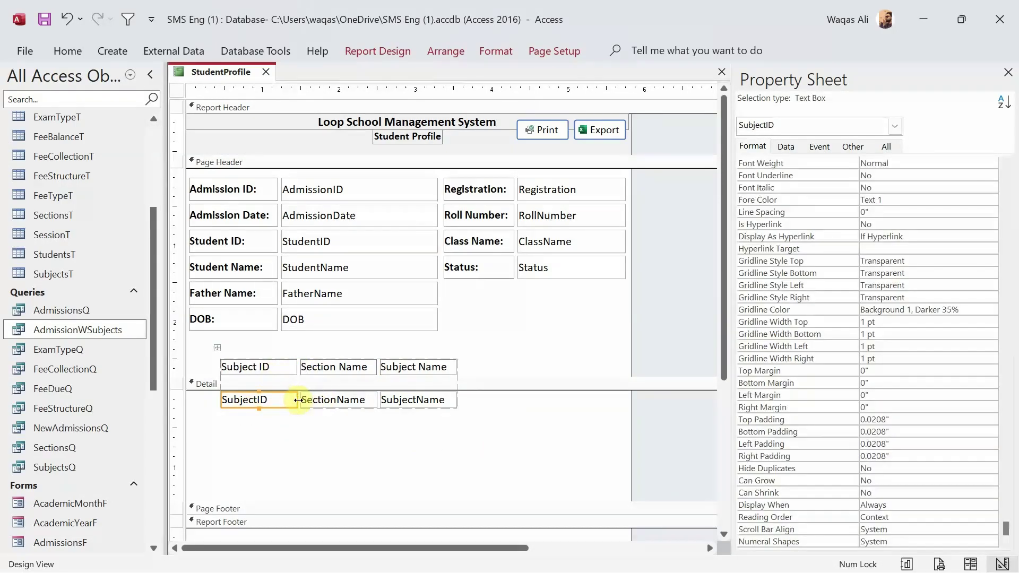
drag(298, 400, 292, 399)
click(366, 402)
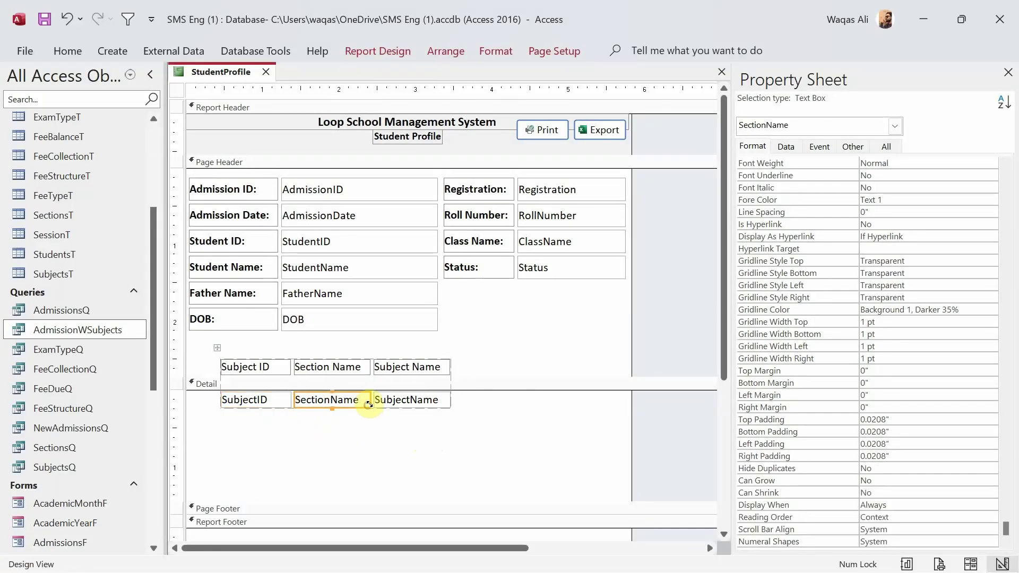
drag(368, 397, 412, 399)
click(489, 402)
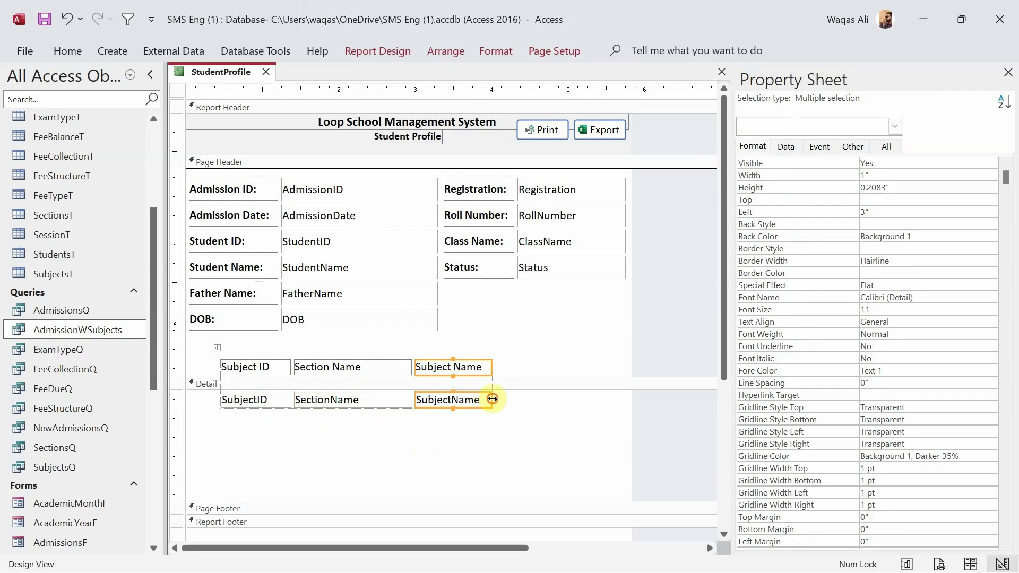
drag(493, 399, 581, 399)
click(507, 436)
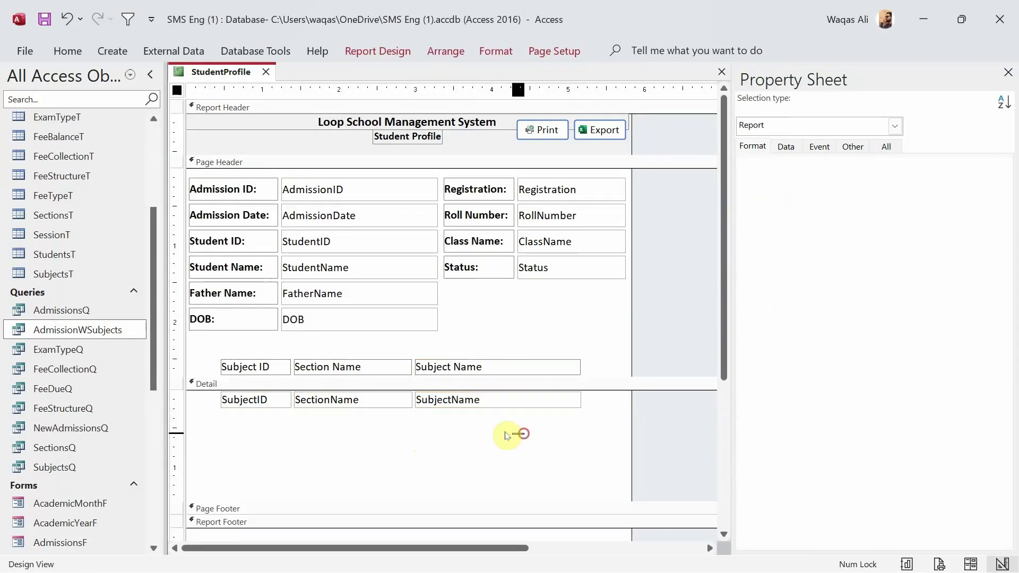
drag(507, 436, 206, 353)
drag(264, 369, 238, 370)
- Save the StudentProfile report
click(400, 464)
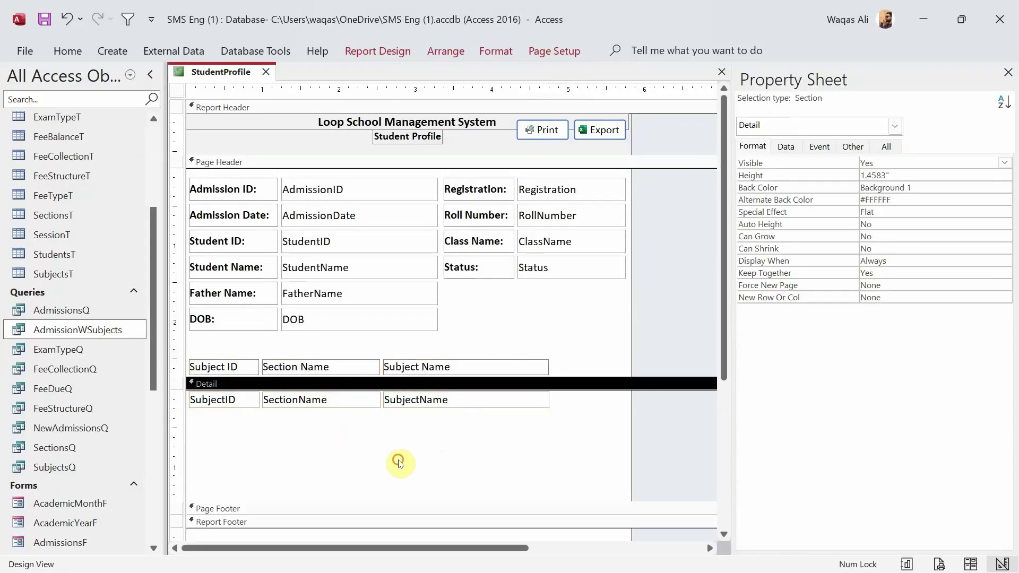
right_click(220, 71)
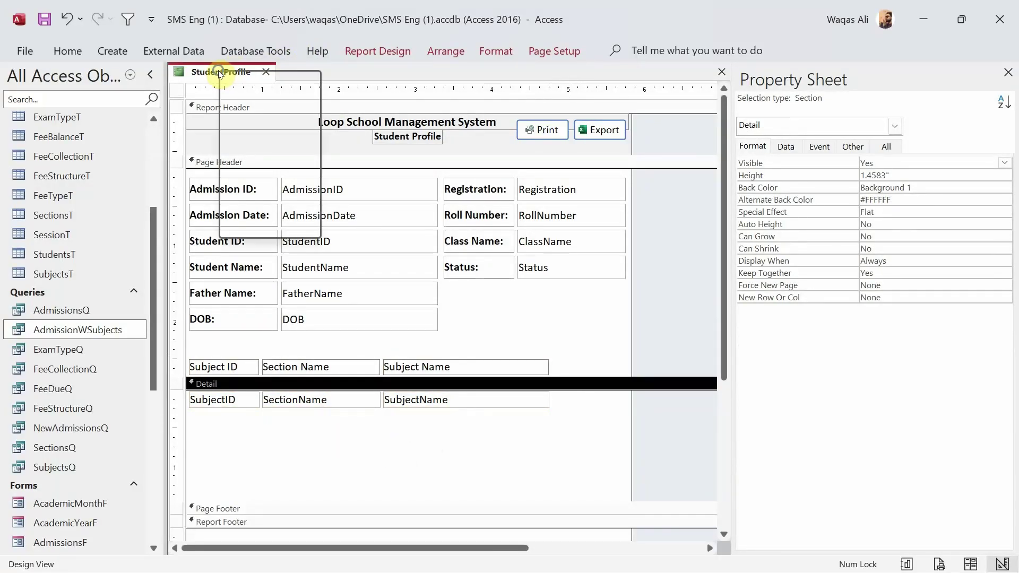
click(237, 83)
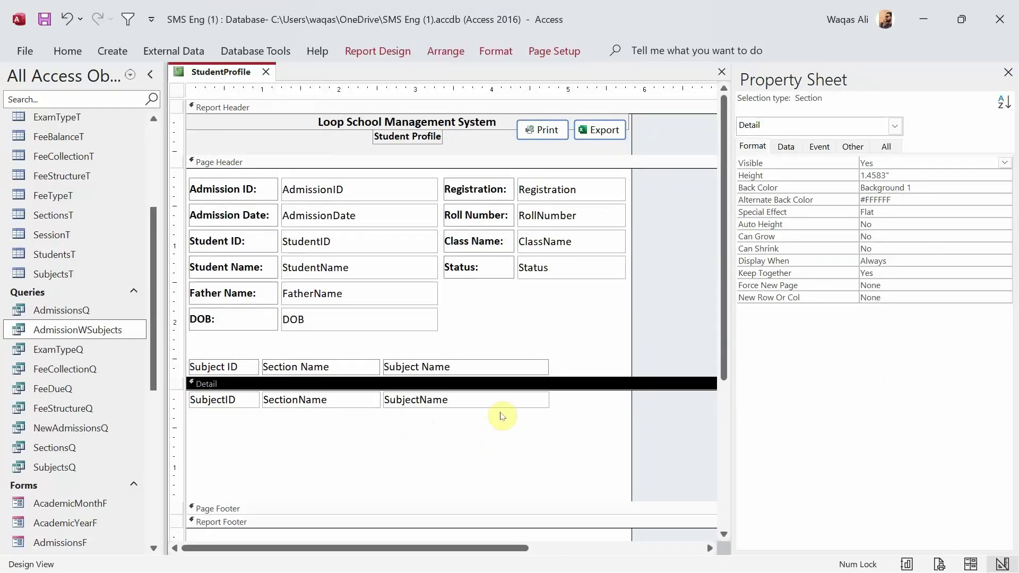
- Bold the Subject ID, Section Name and Subject Name column headings
drag(593, 371, 161, 365)
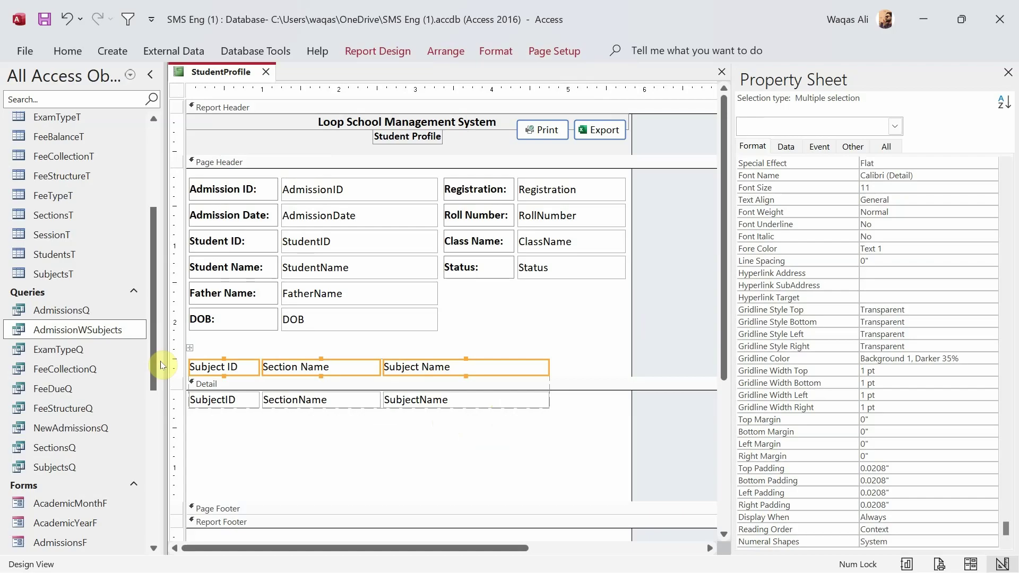
key(ctrl+b)
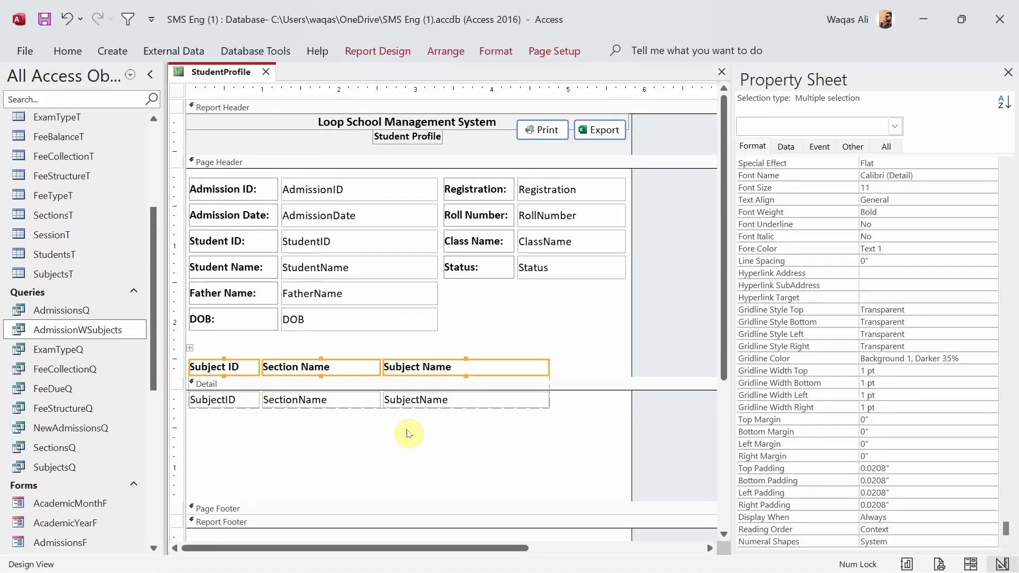
click(460, 480)
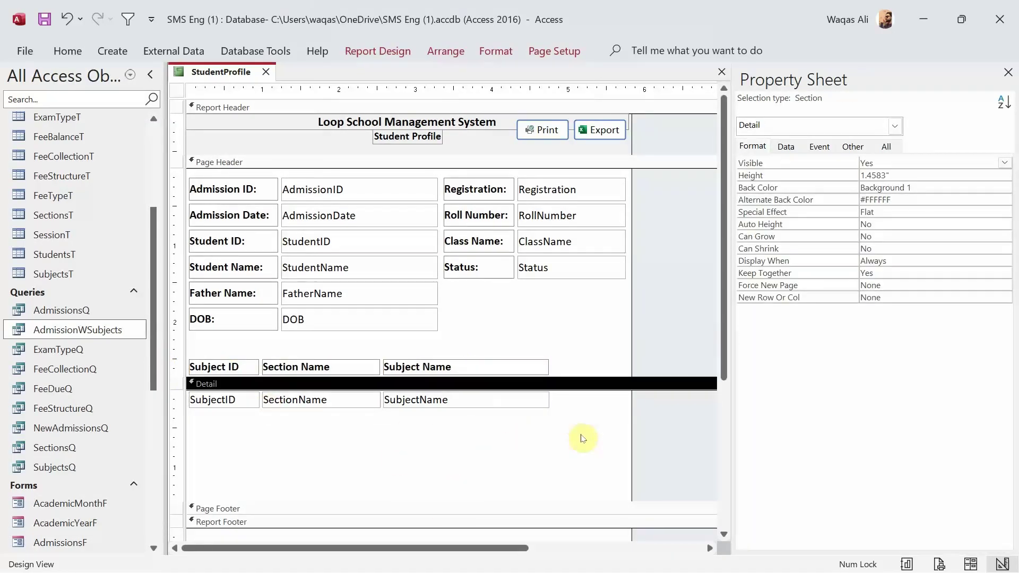
- Select the Section Name and Subject Name headings together with their text boxes
drag(583, 439, 244, 366)
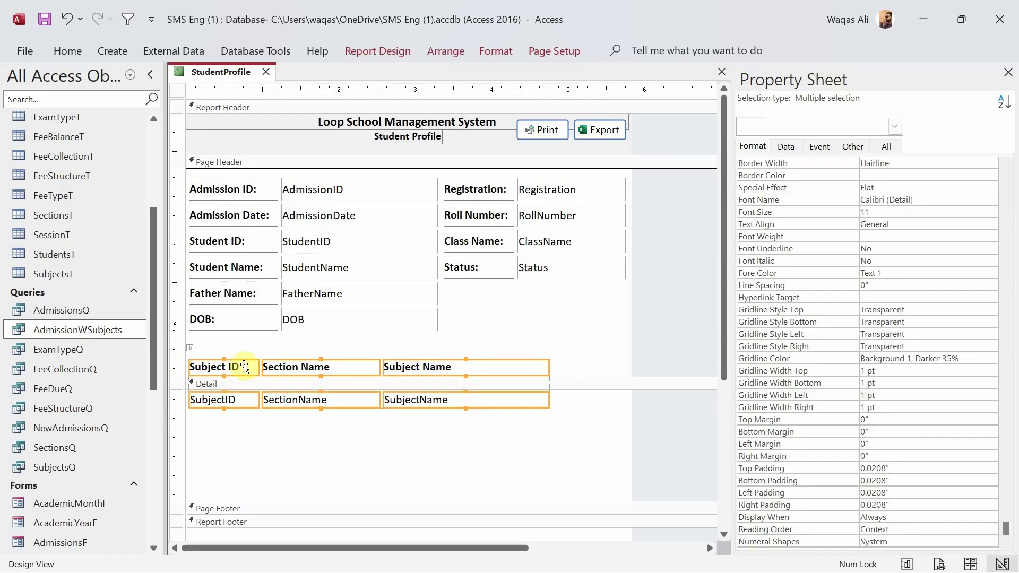
drag(507, 424, 530, 368)
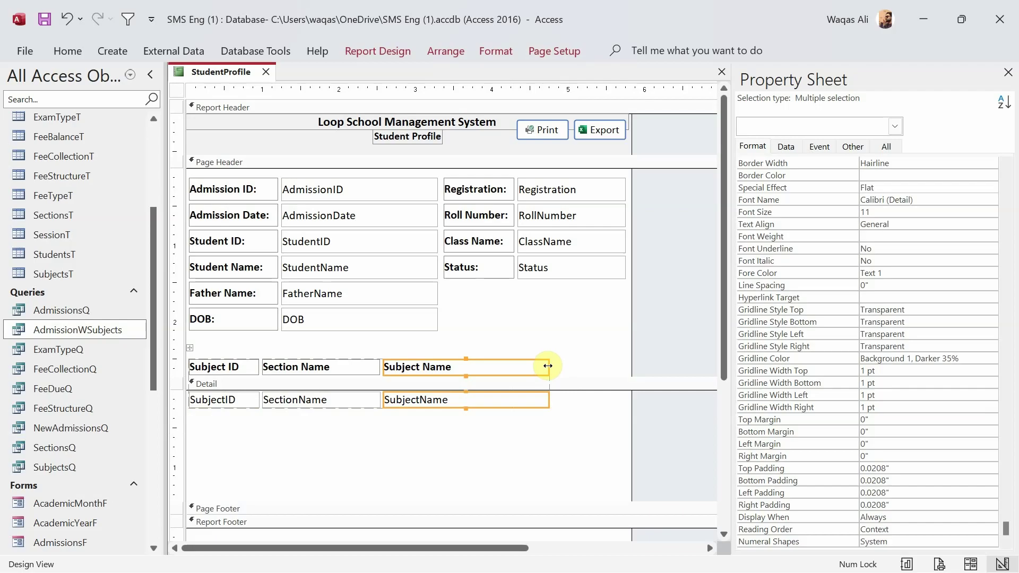
drag(315, 444, 363, 369)
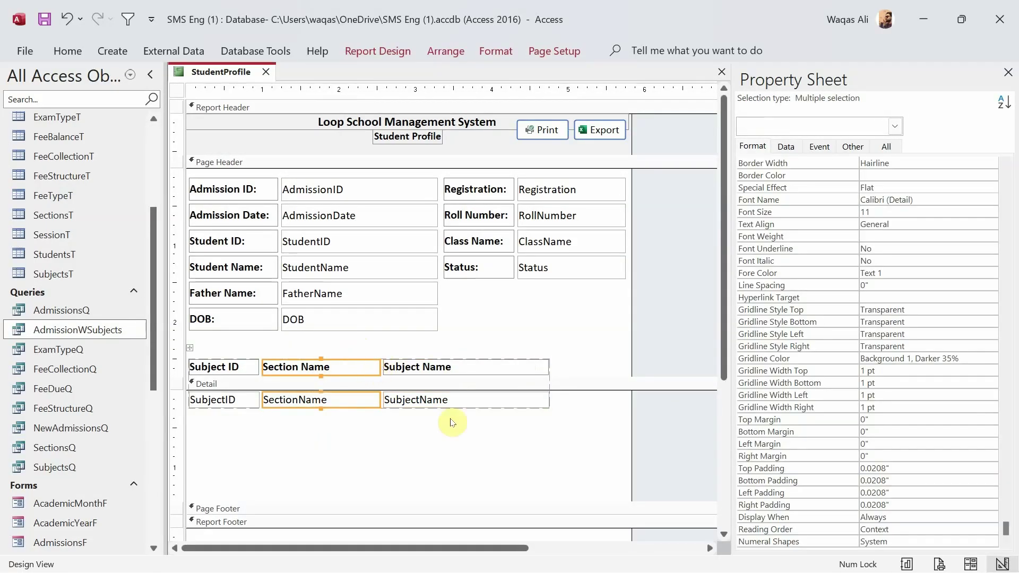
drag(452, 423, 363, 372)
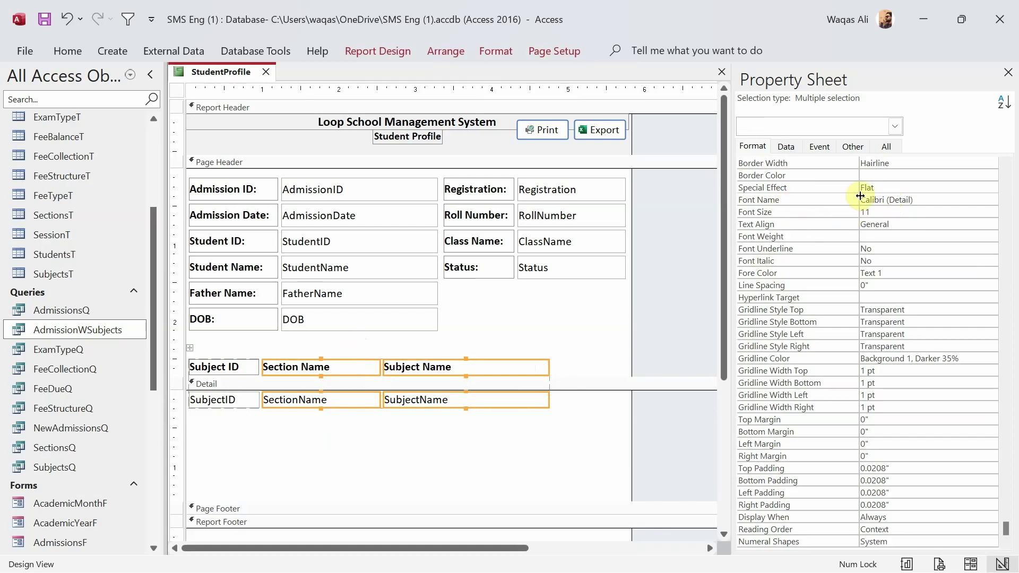
- Set the Section Name and Subject Name column width, trying 2" and then 2.3"
scroll(881, 186, up, 3)
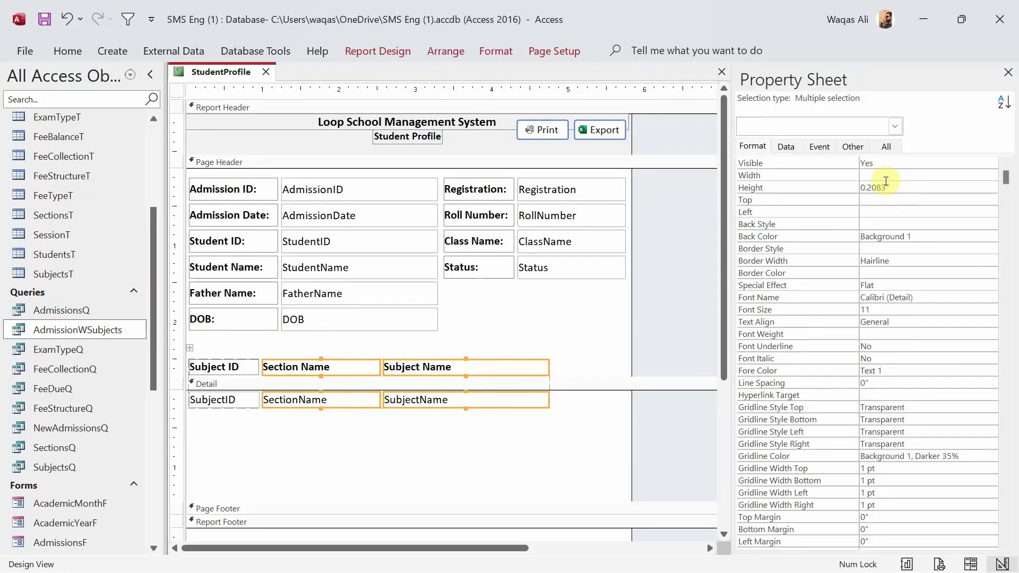
text(1)
key(Return)
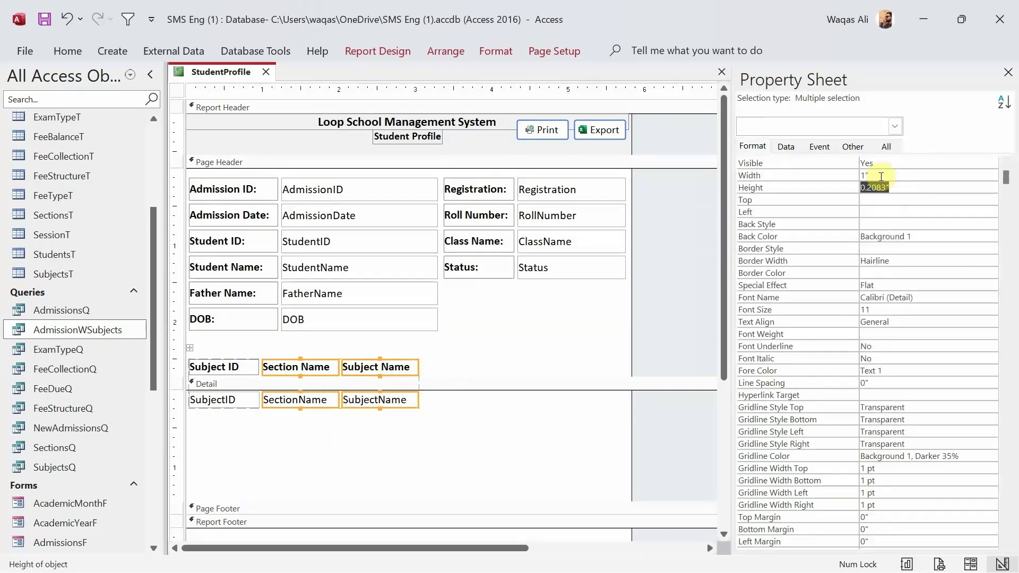
click(881, 177)
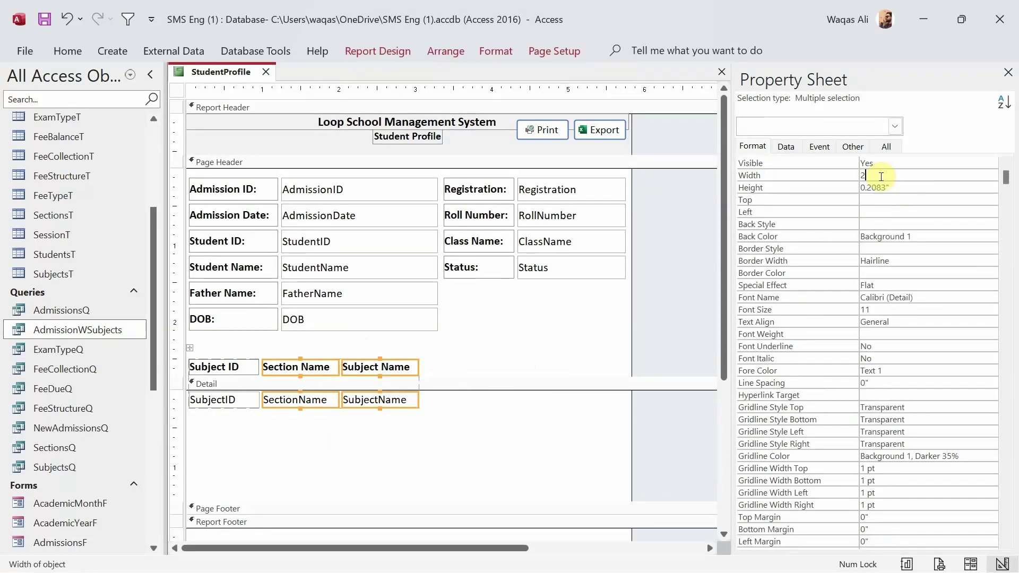
key(Return)
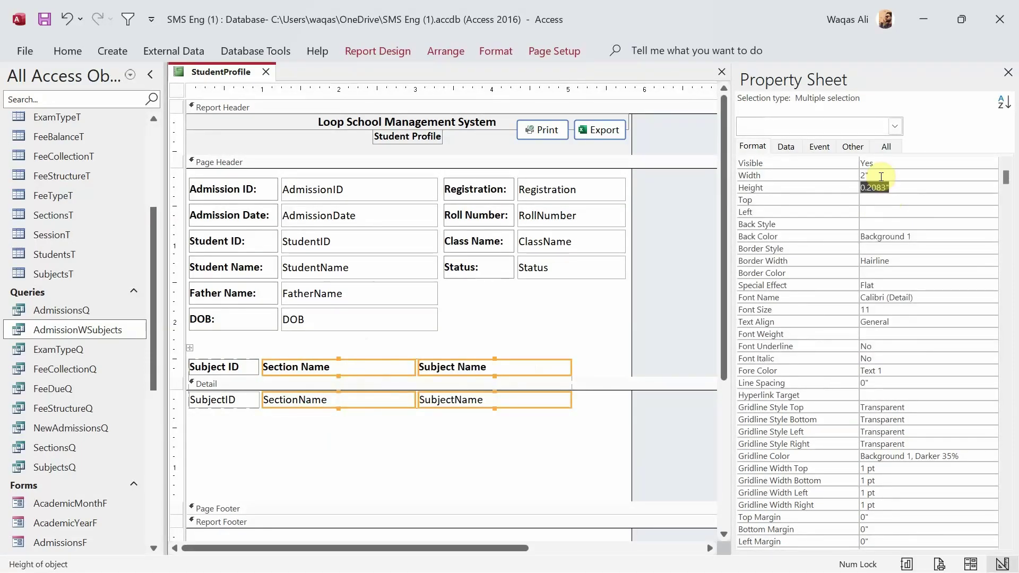
click(881, 176)
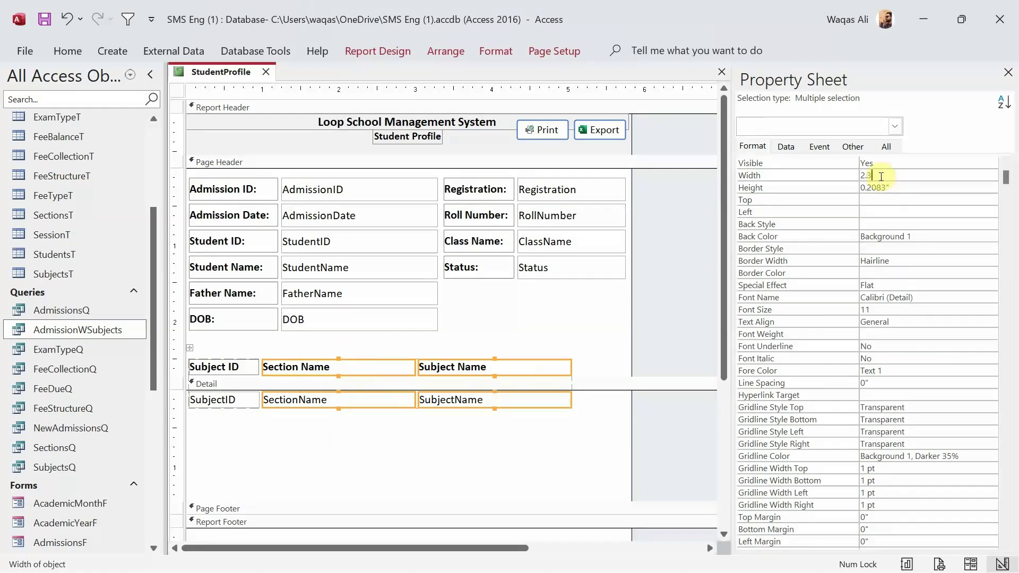
key(Return)
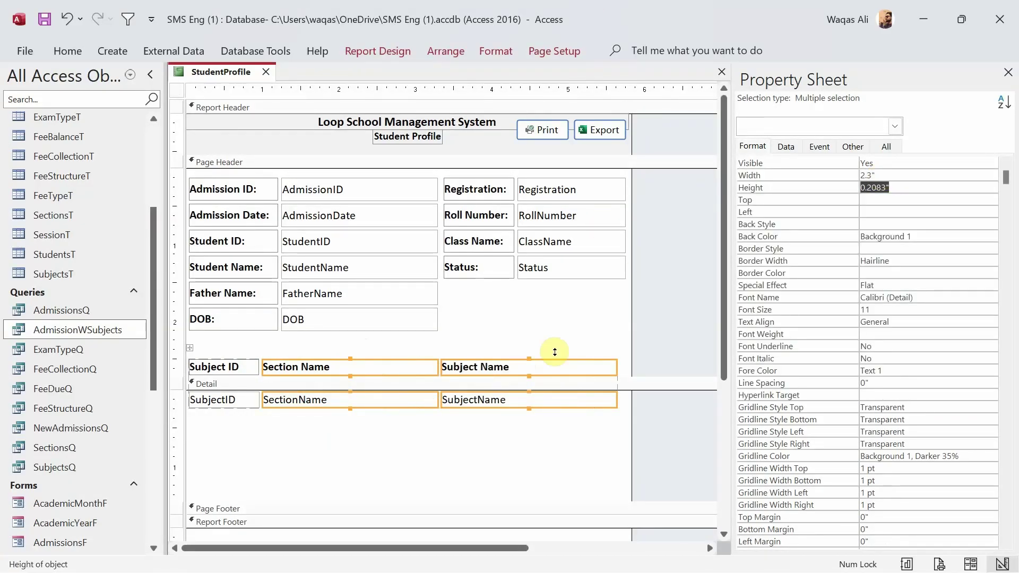
click(457, 475)
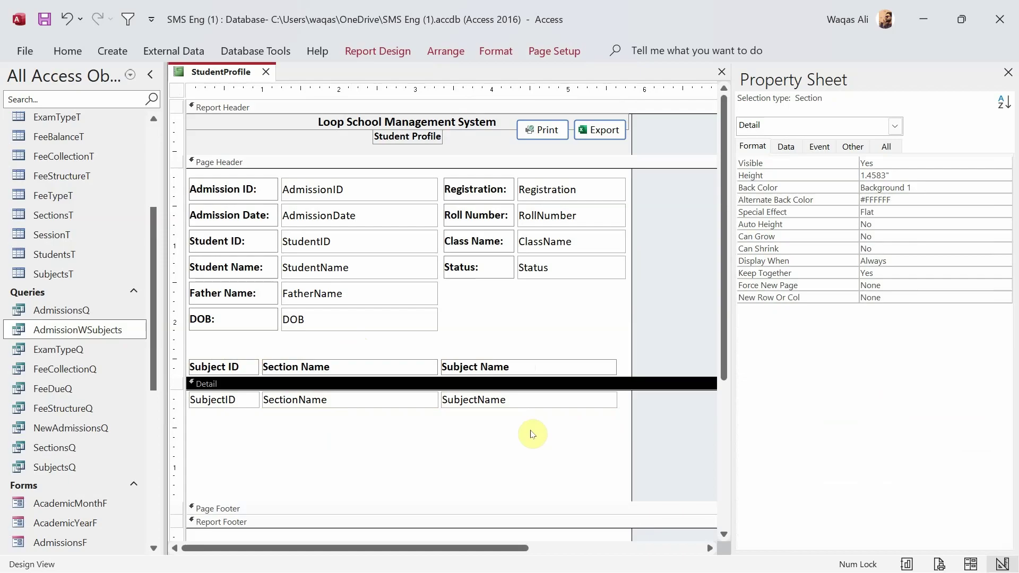
- Reselect both columns and refine their width to 2.35", then 2.3701"
drag(478, 430, 407, 352)
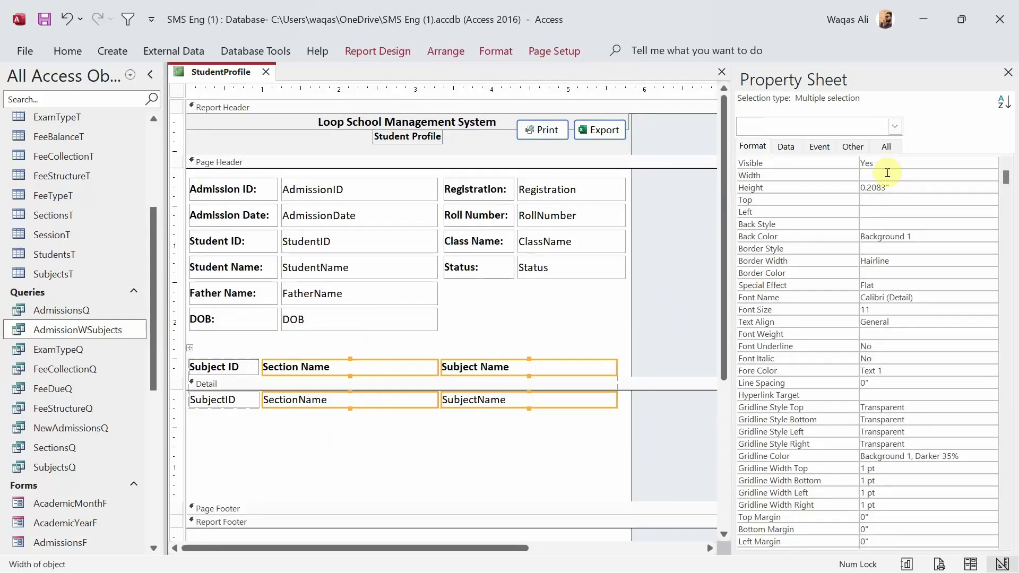
text(5)
key(Return)
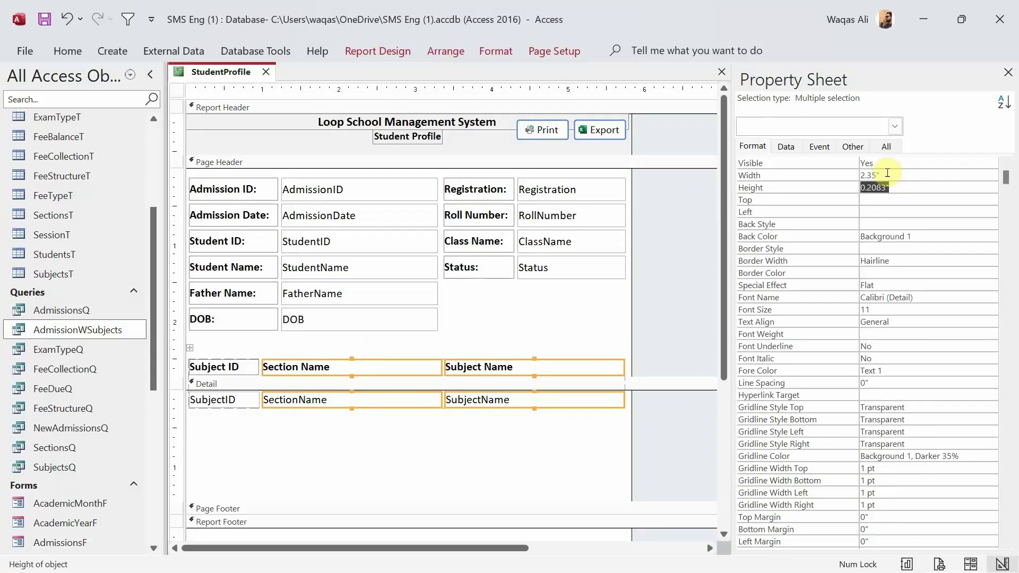
key(Up)
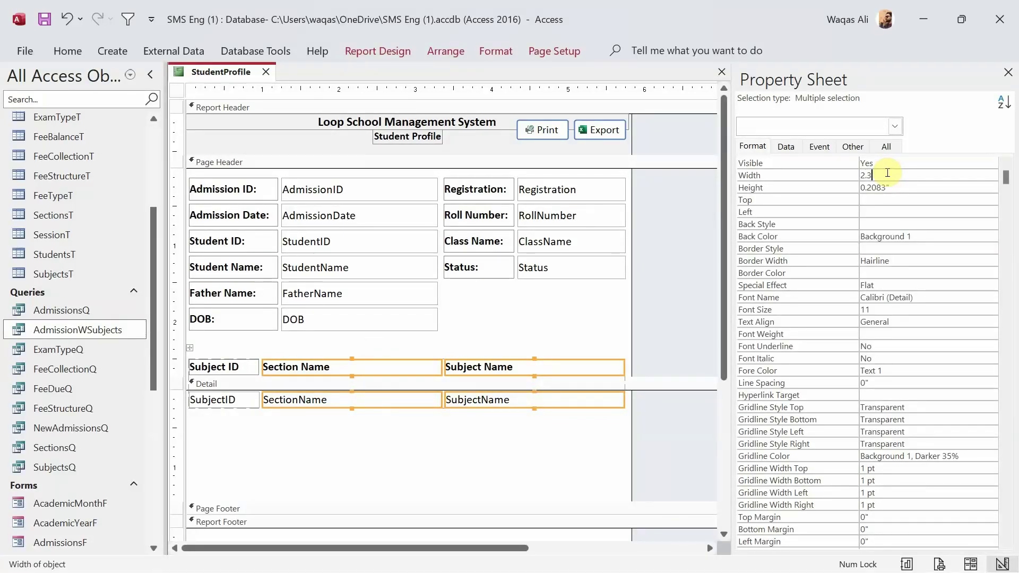
key(Return)
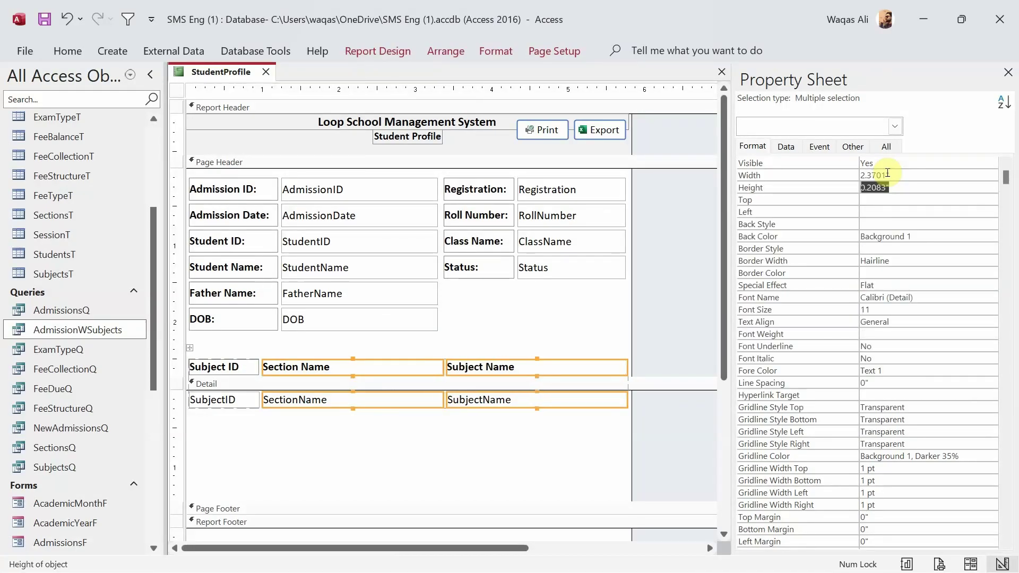
click(425, 428)
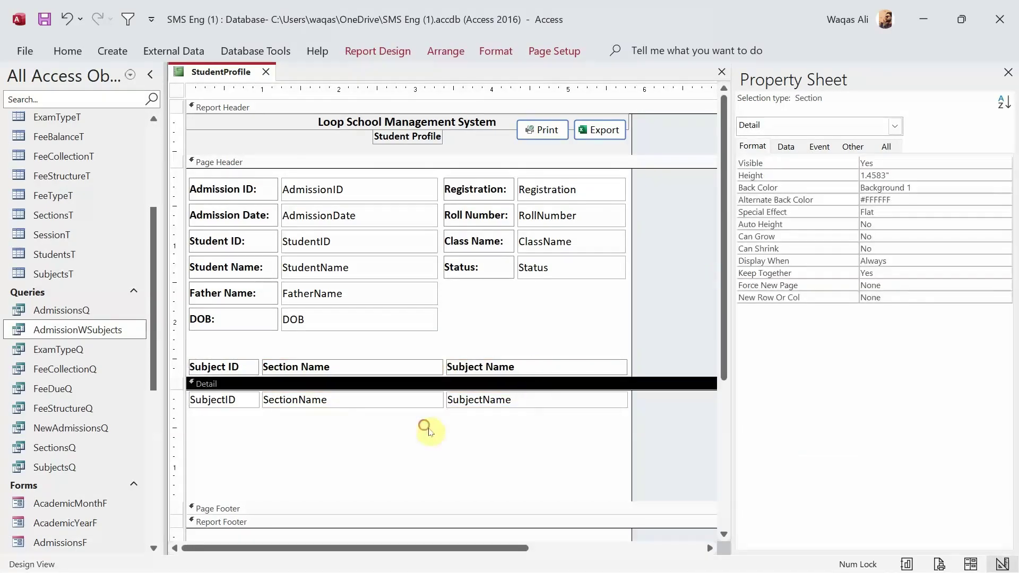
- Hide the borders of every header and detail control using a Shape Outline colour
drag(644, 455, 215, 175)
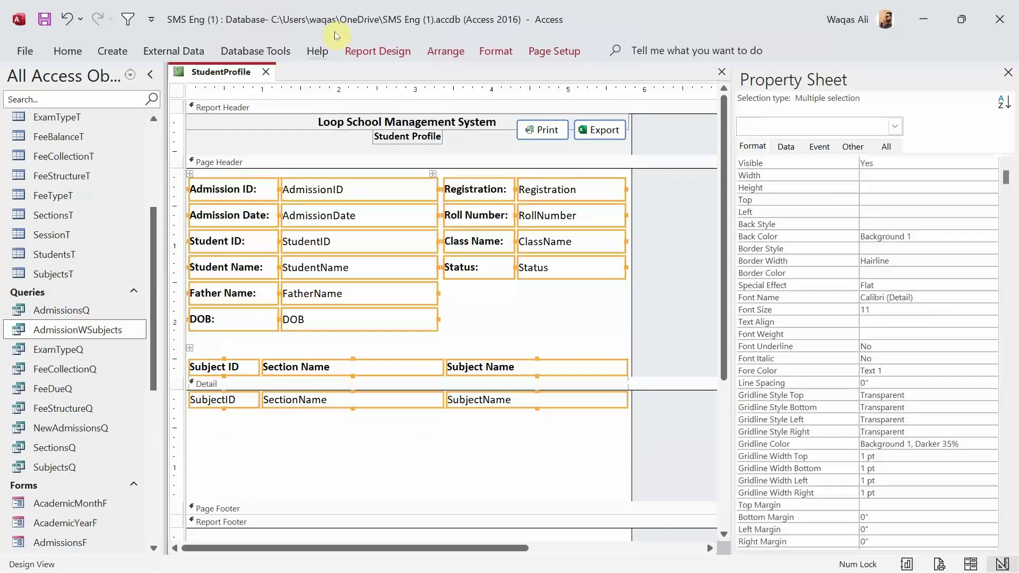
click(494, 51)
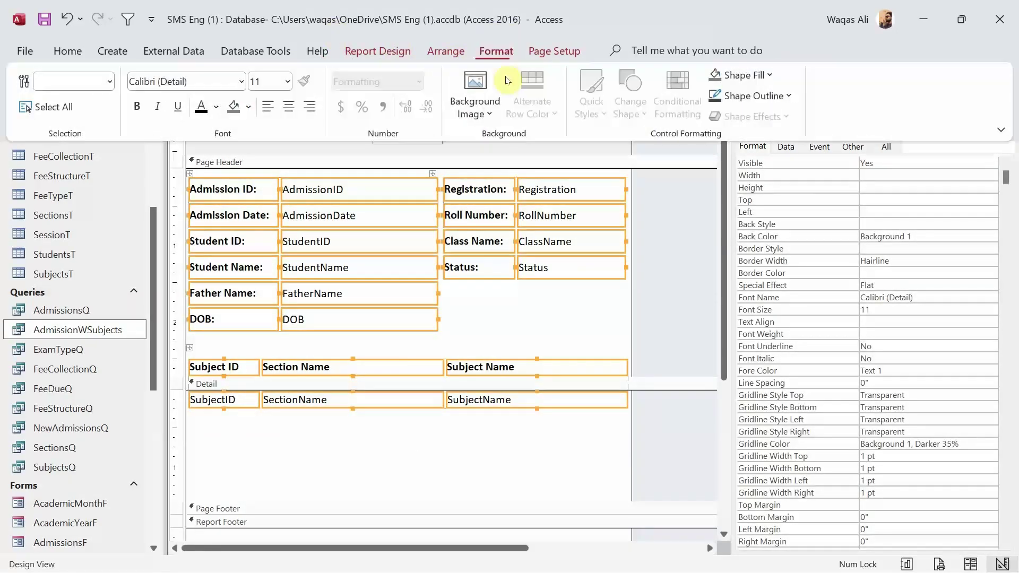
click(759, 97)
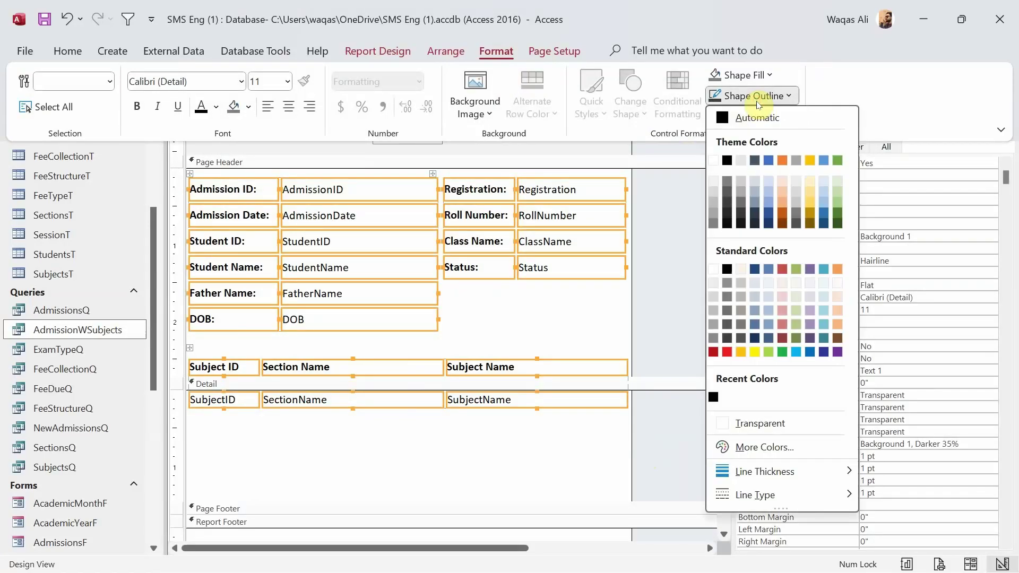
click(714, 182)
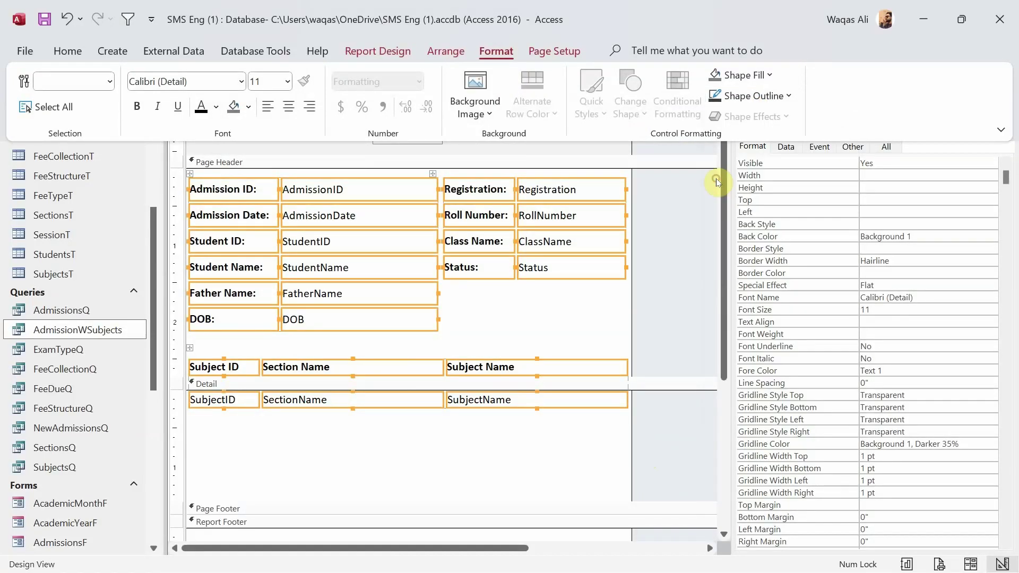
click(522, 320)
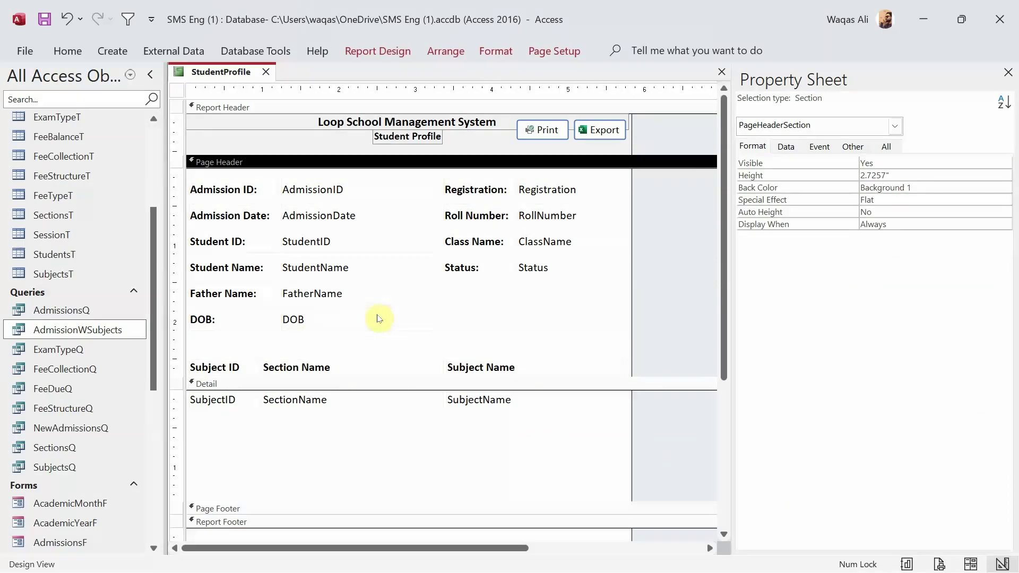
- Draw a 5.75" horizontal line under the subject fields and shrink the Detail section to 0.2569"
click(504, 448)
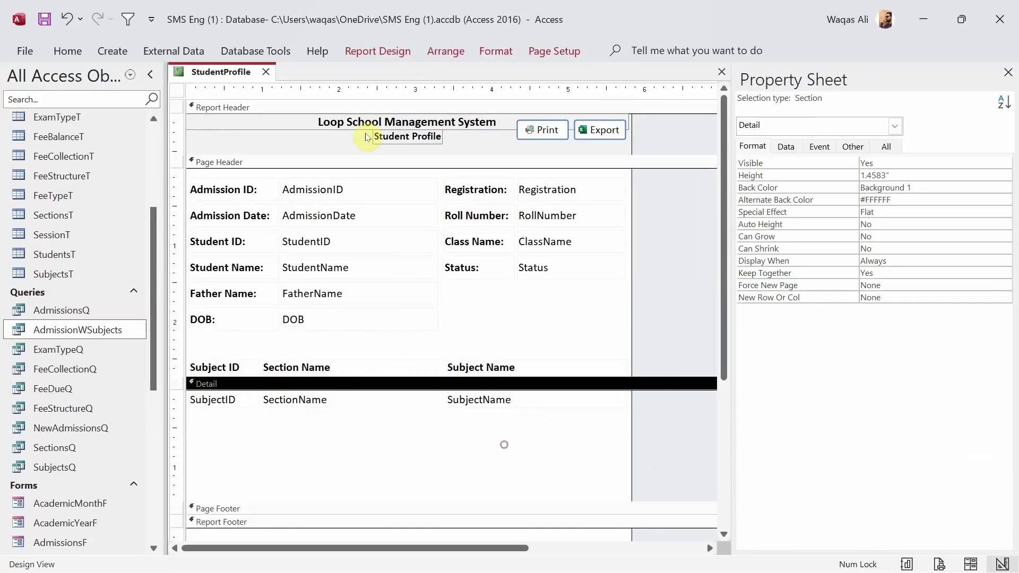
click(375, 51)
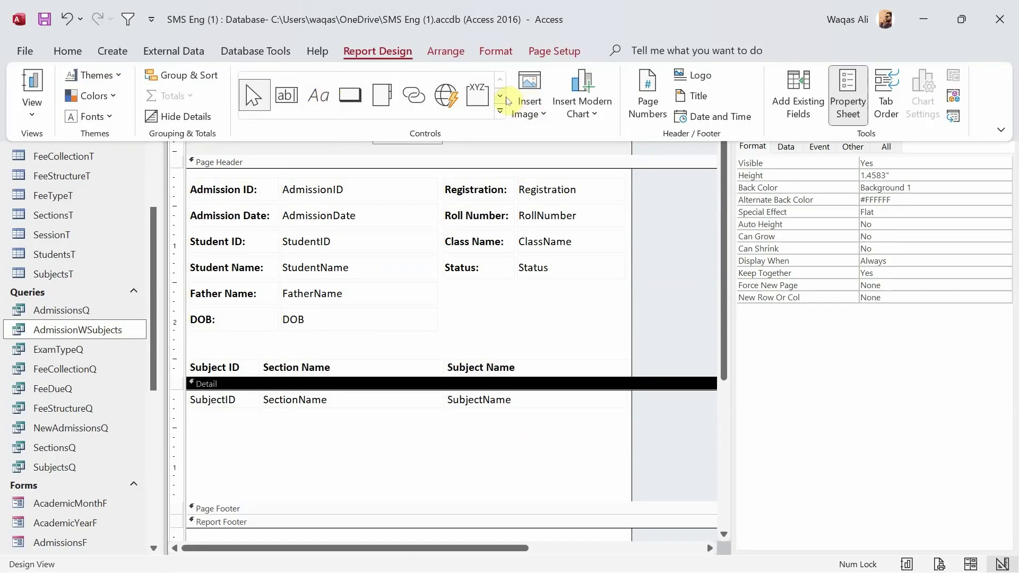
click(496, 101)
click(319, 95)
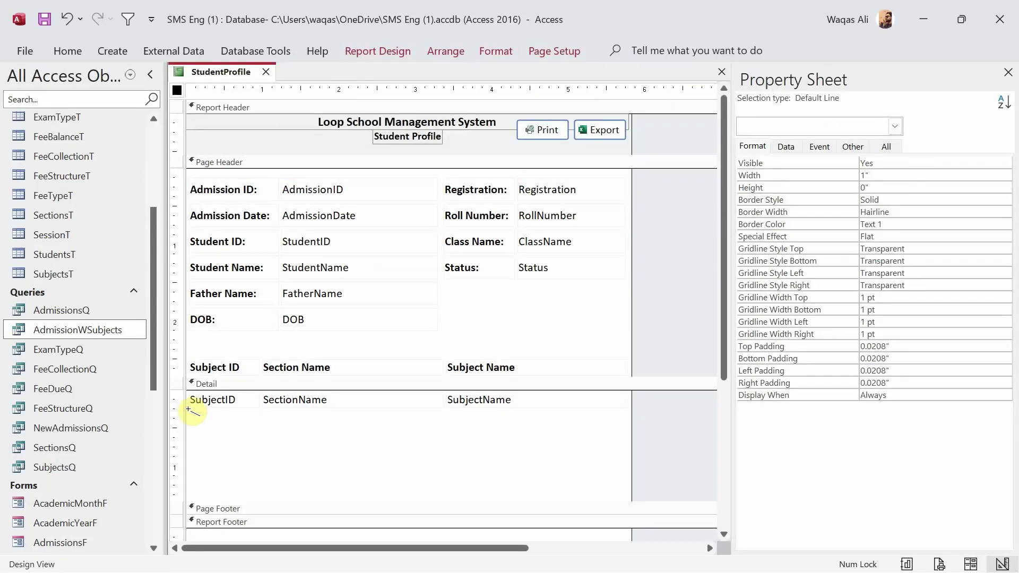
drag(188, 409, 629, 410)
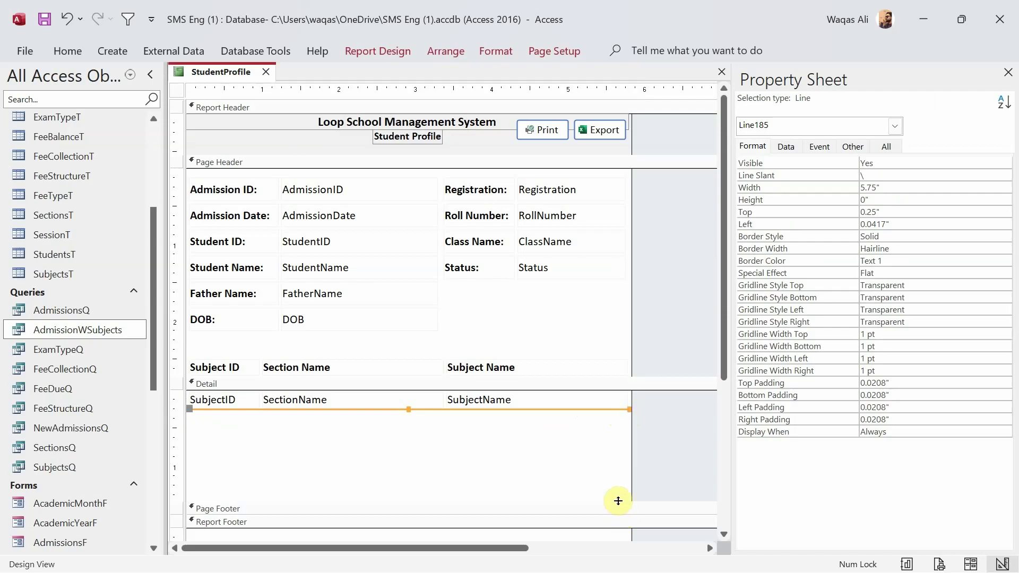
drag(619, 501, 621, 409)
- Set the Detail section's fill and alternate fill colours to white
right_click(628, 384)
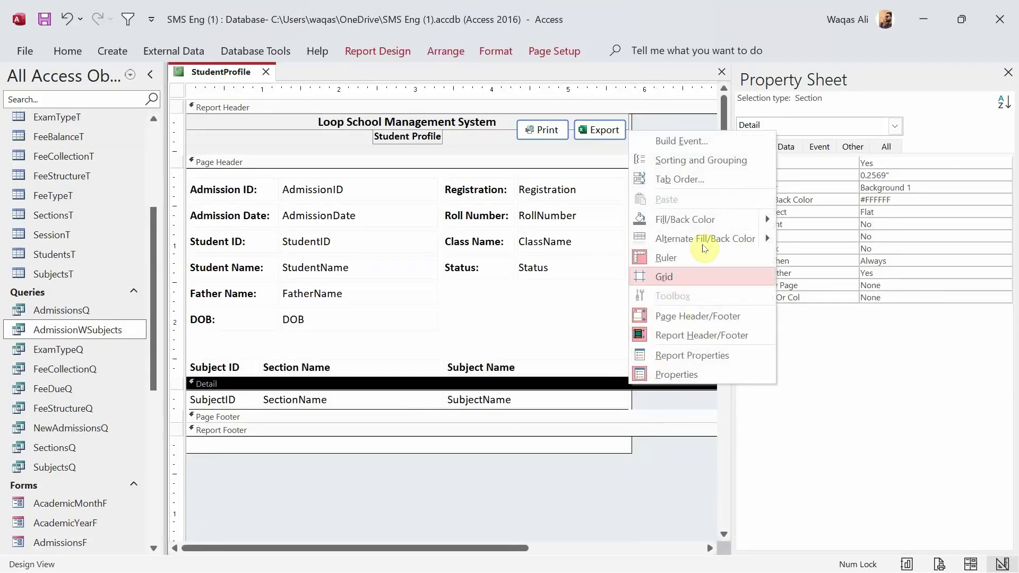
mouse_move(766, 219)
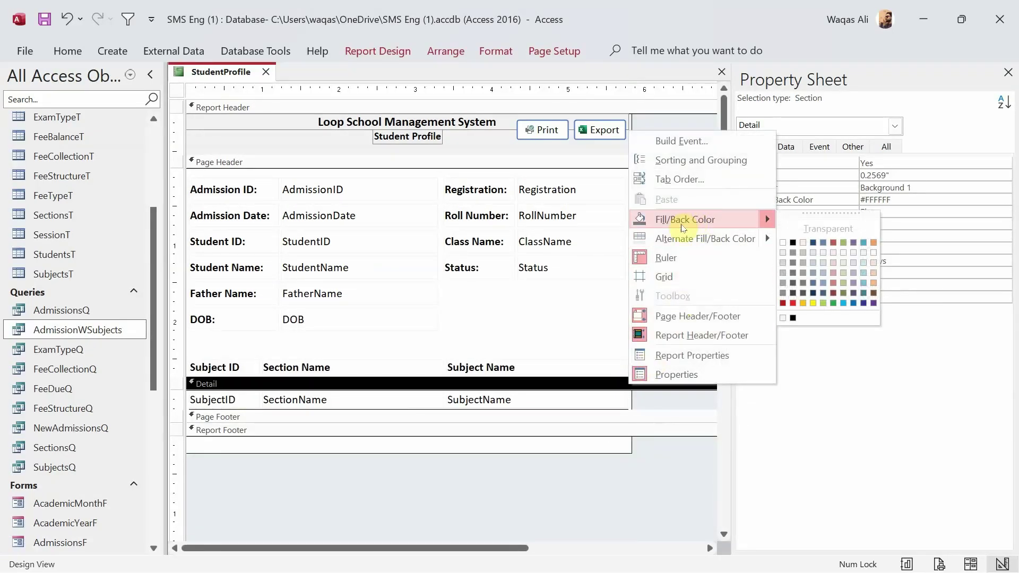
click(784, 244)
right_click(511, 385)
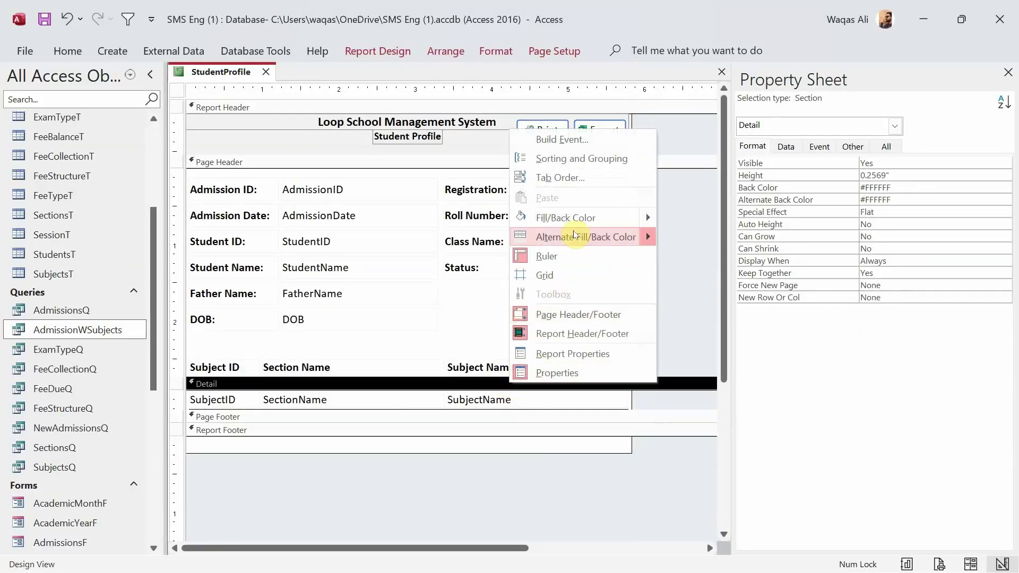
mouse_move(574, 236)
click(664, 265)
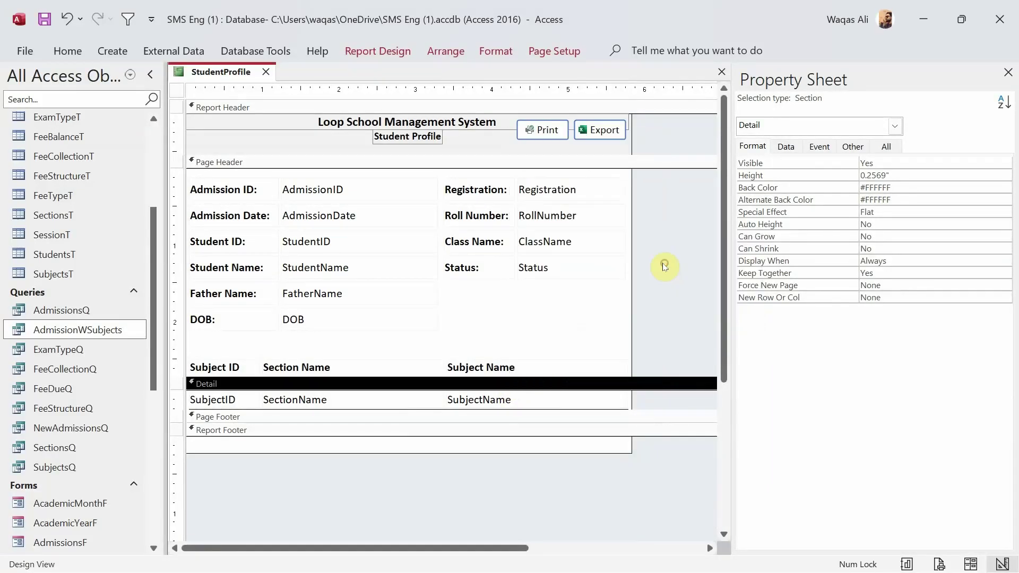
click(540, 342)
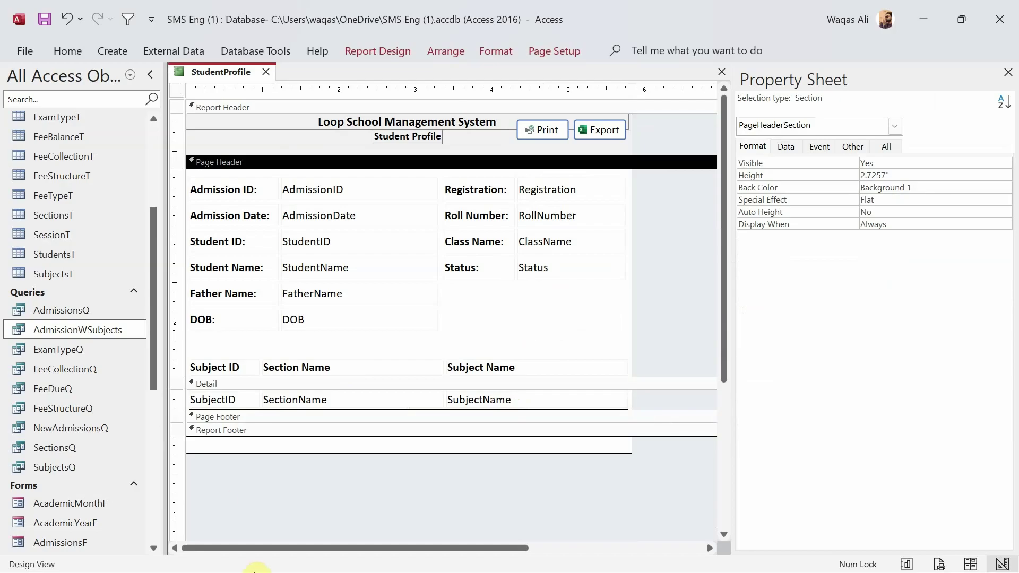
right_click(217, 77)
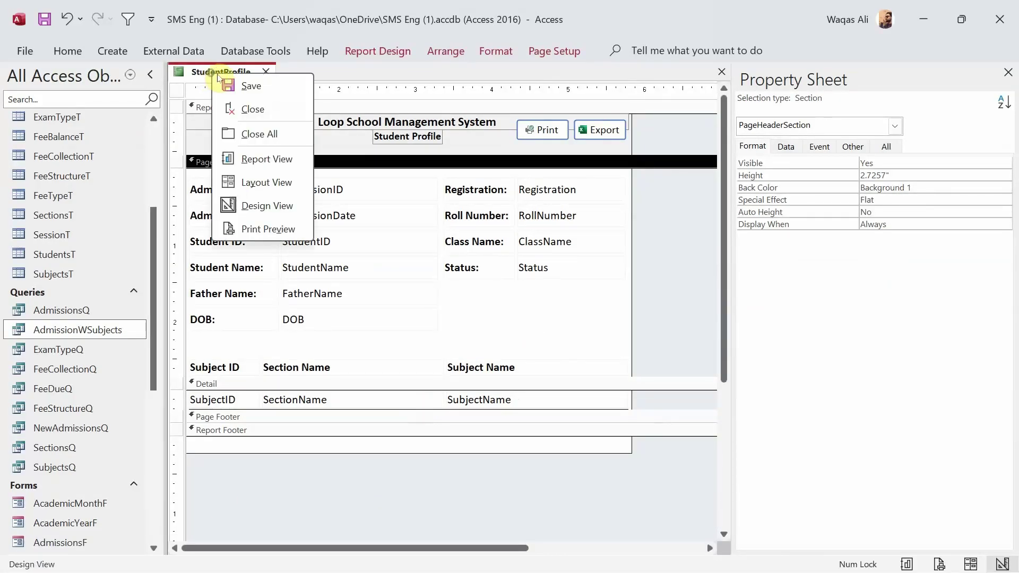
click(263, 159)
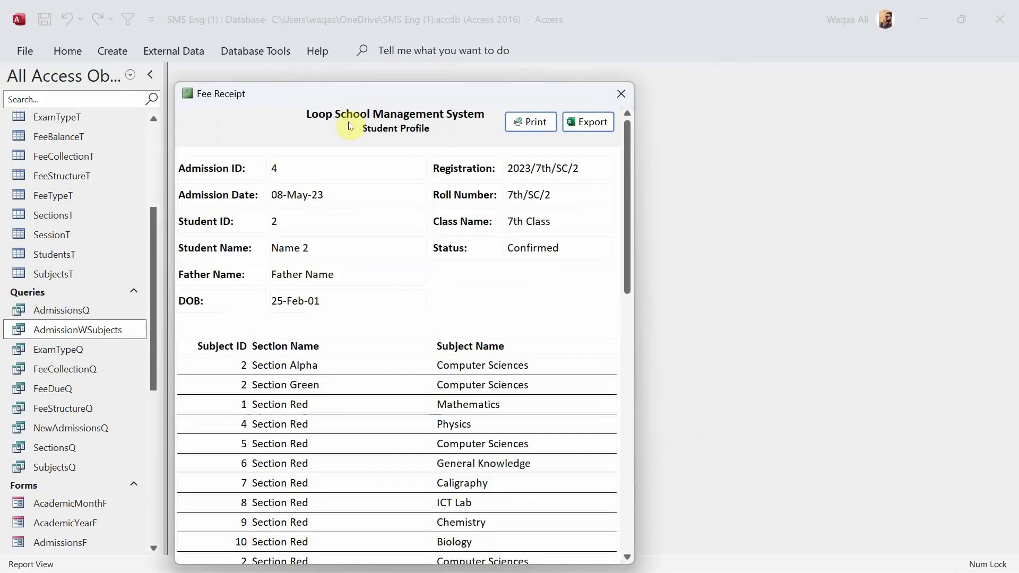
drag(381, 102, 417, 70)
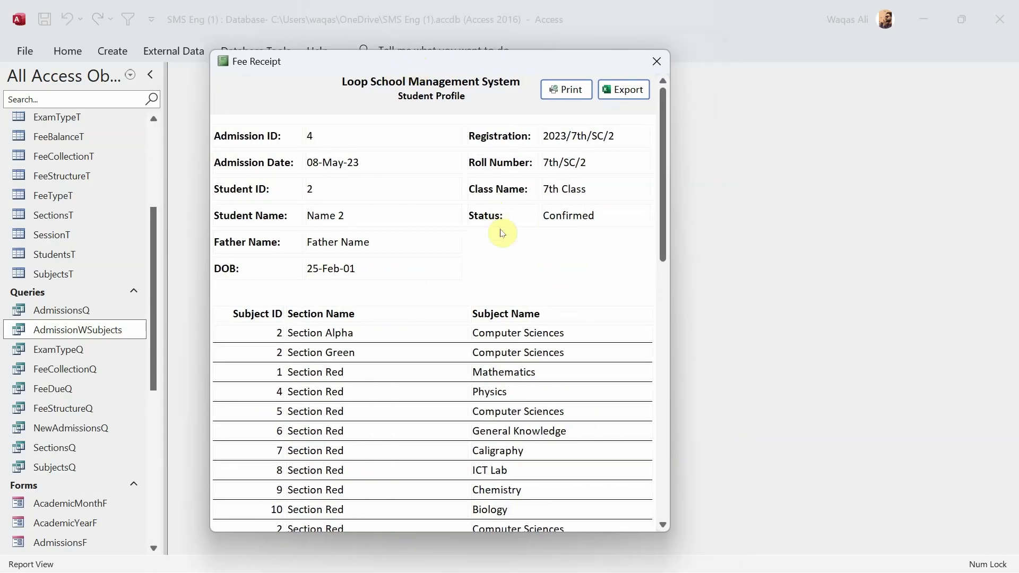
scroll(514, 318, down, 1)
scroll(514, 317, down, 10)
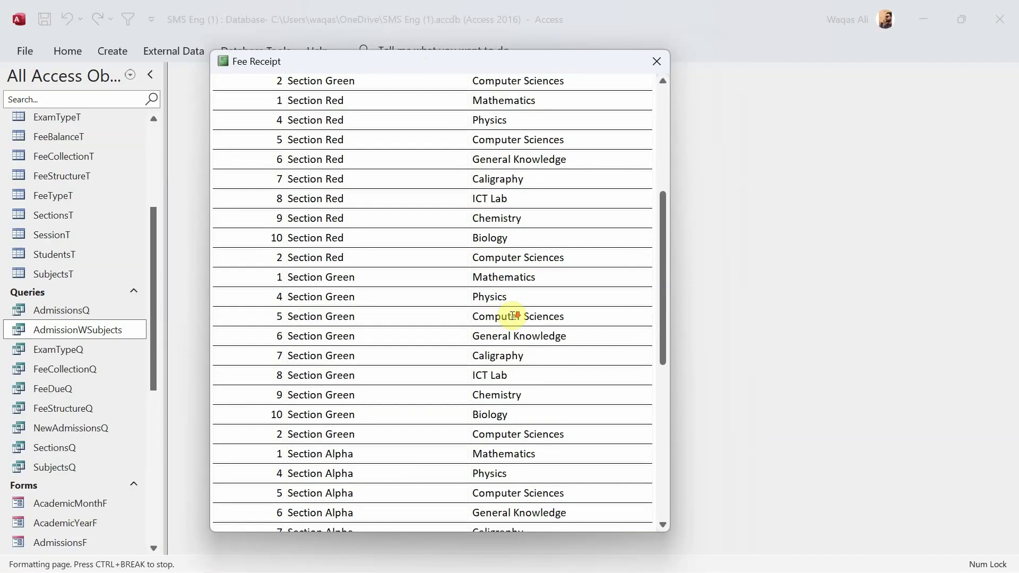
scroll(512, 316, up, 15)
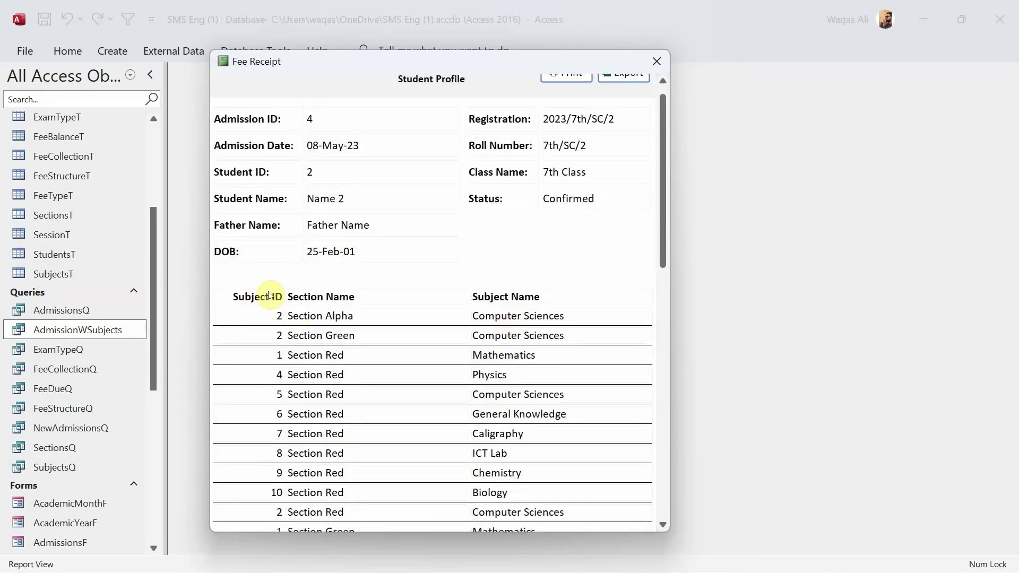
click(601, 244)
right_click(599, 239)
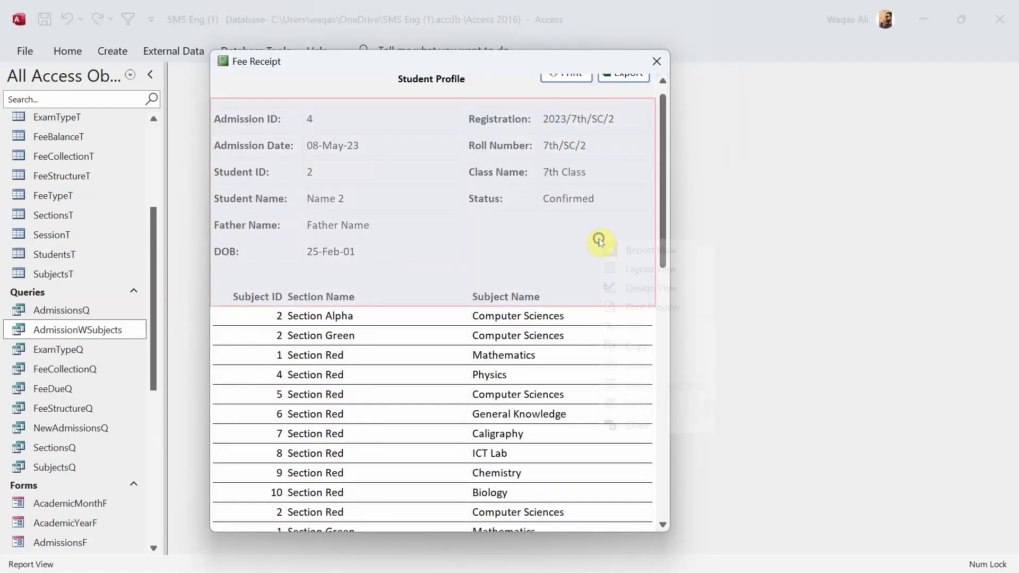
- In Design View, left-align the Subject ID heading and its value box
click(620, 288)
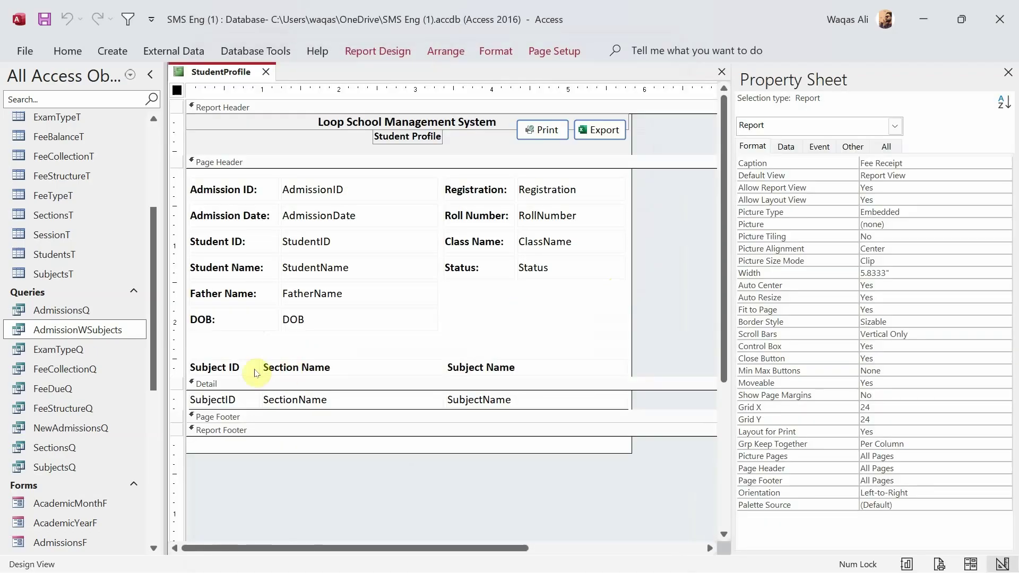
drag(229, 355, 228, 404)
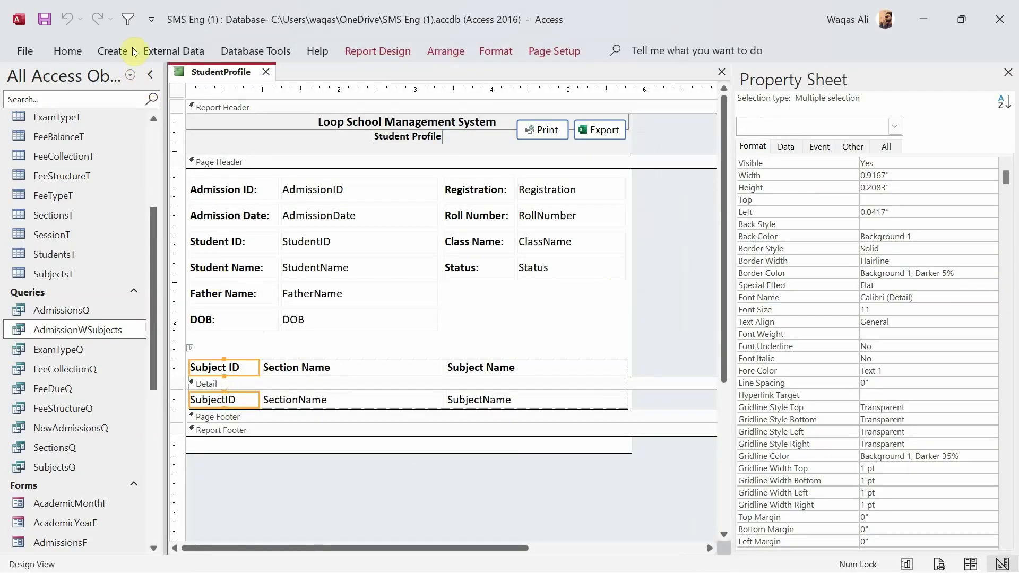
click(68, 51)
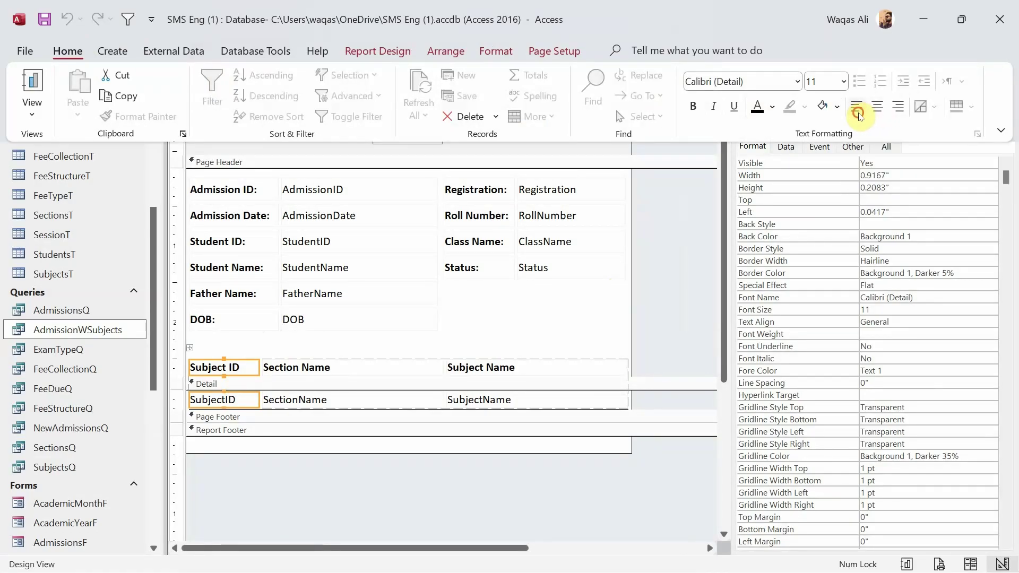
click(860, 113)
click(680, 292)
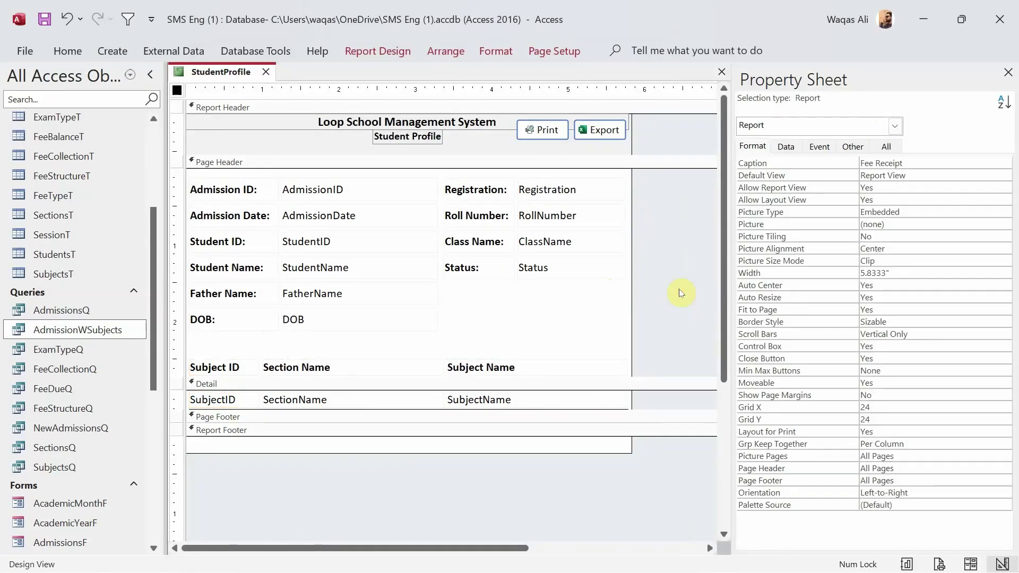
- Preview the StudentProfile report in Report View with one student's subjects
right_click(220, 72)
click(256, 160)
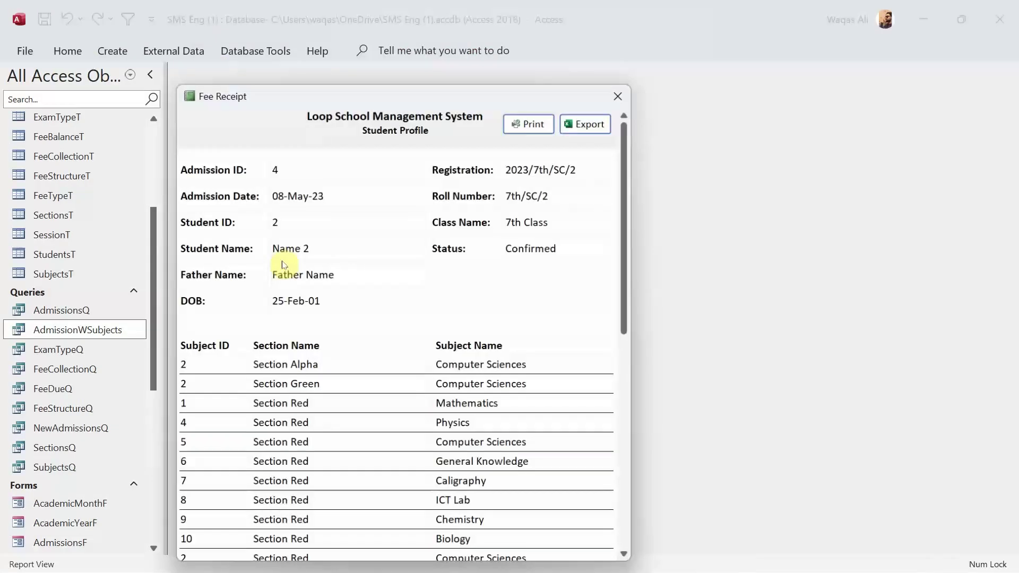
scroll(453, 420, down, 3)
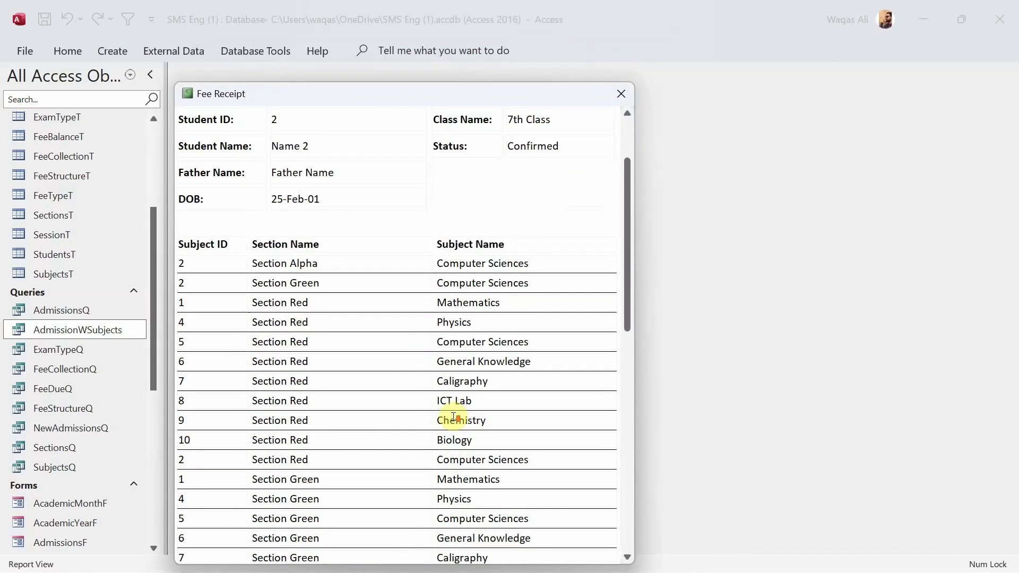
scroll(454, 419, up, 3)
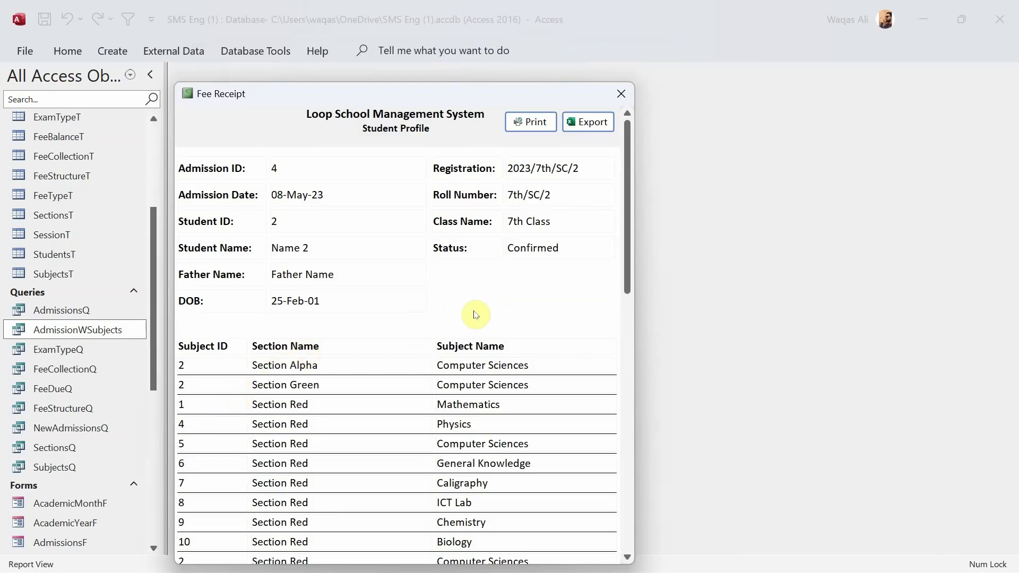
- Back in Design View, add a sort on SubjectID from smallest to largest
right_click(535, 301)
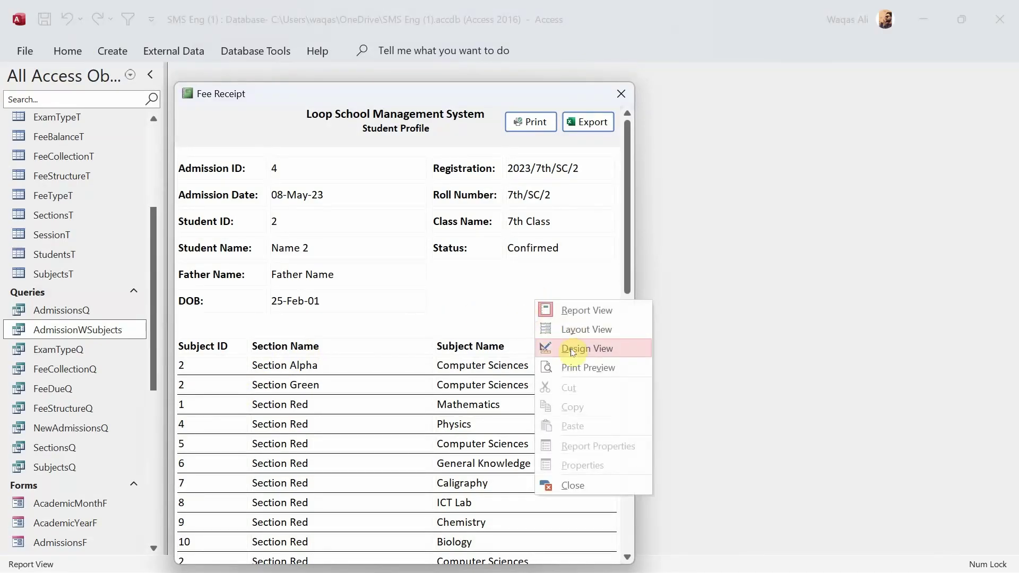
click(565, 349)
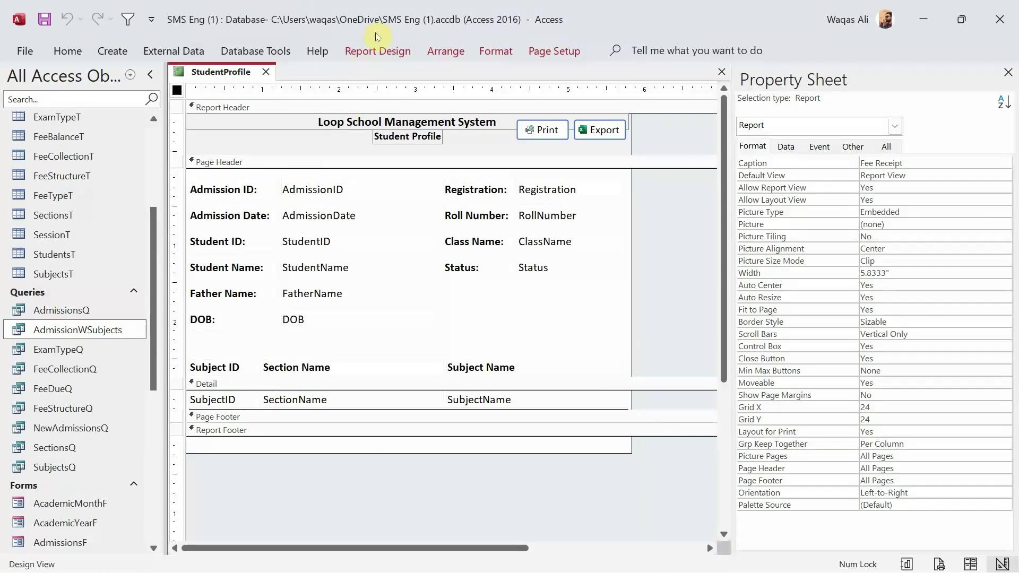
click(373, 51)
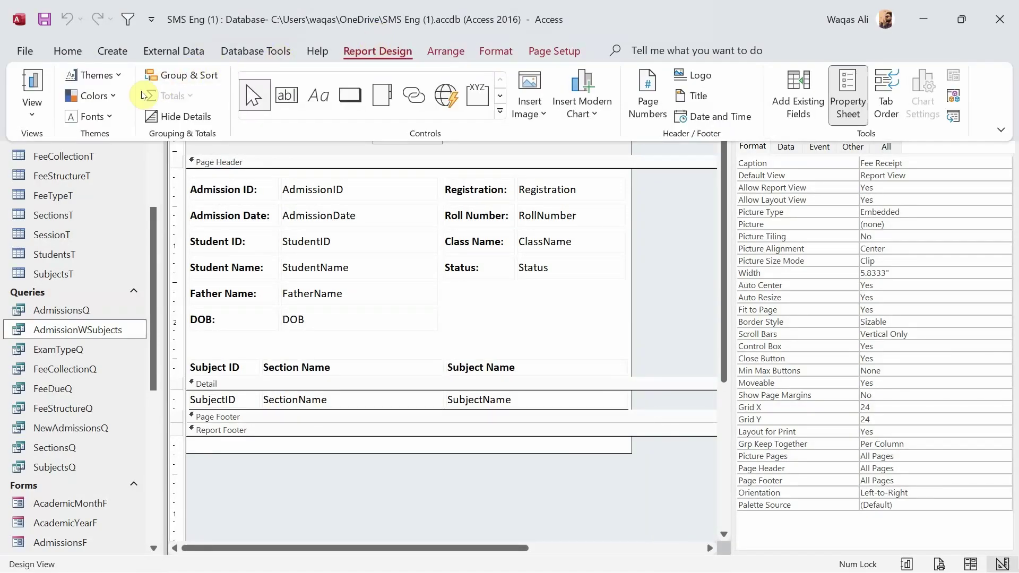
click(176, 78)
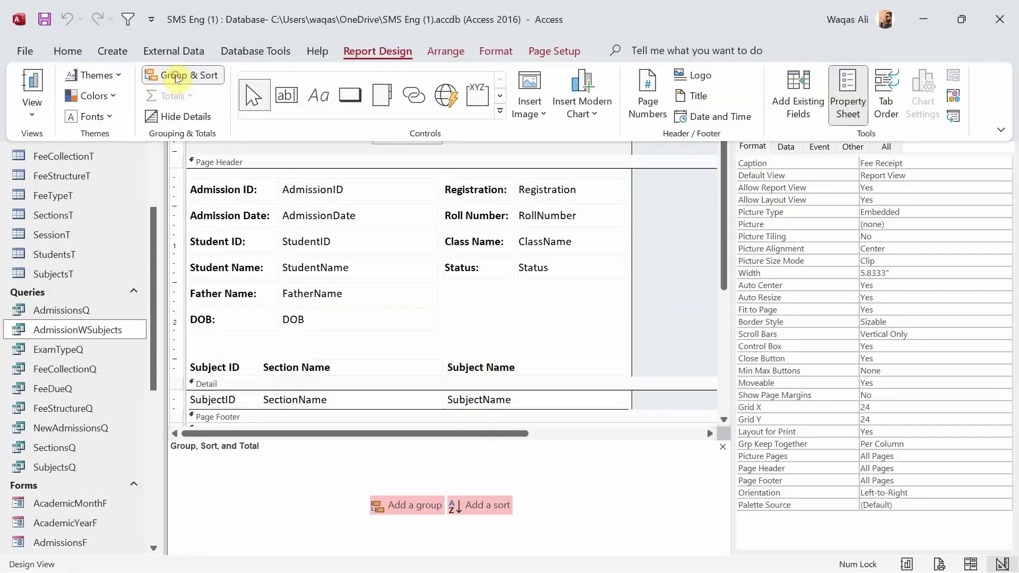
click(488, 507)
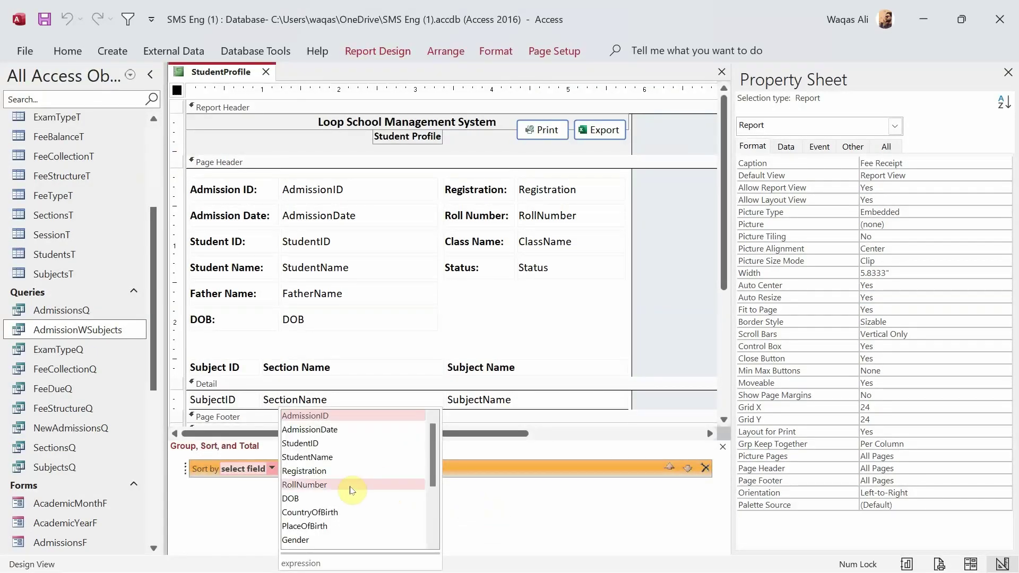
scroll(337, 470, down, 3)
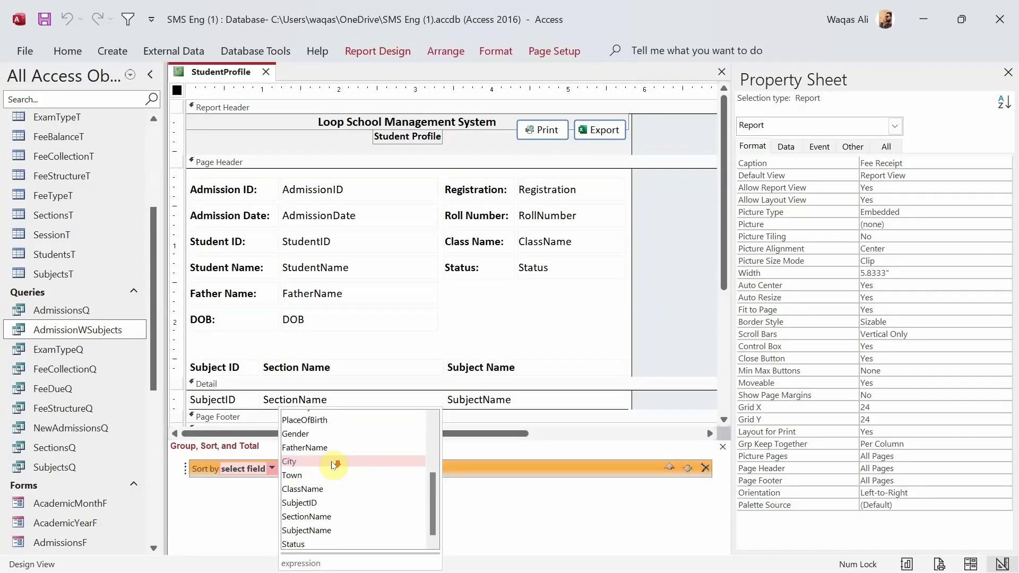
click(300, 503)
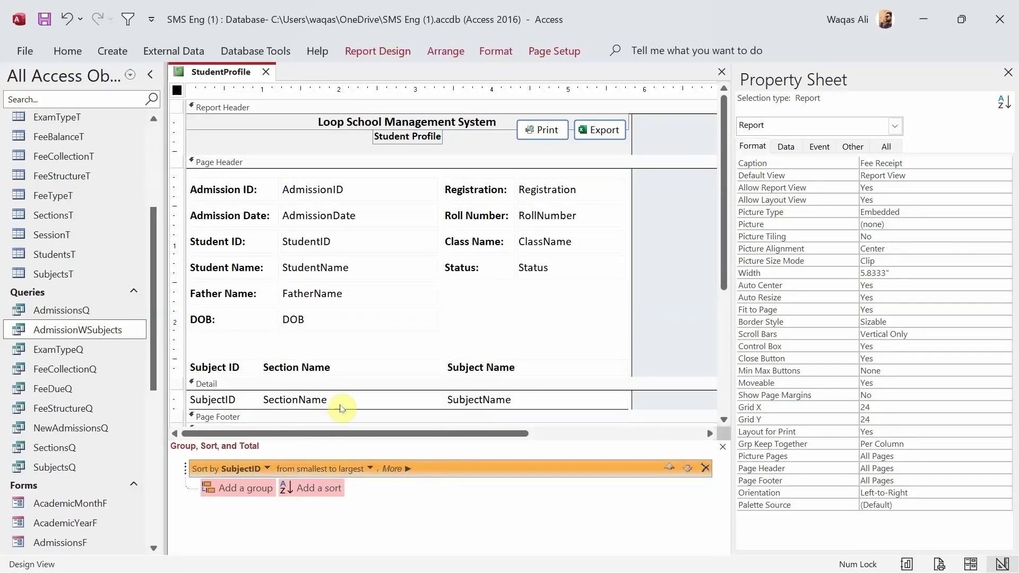
- Close the Group, Sort, and Total pane and preview the subjects ordered 1, 2, 4
click(723, 450)
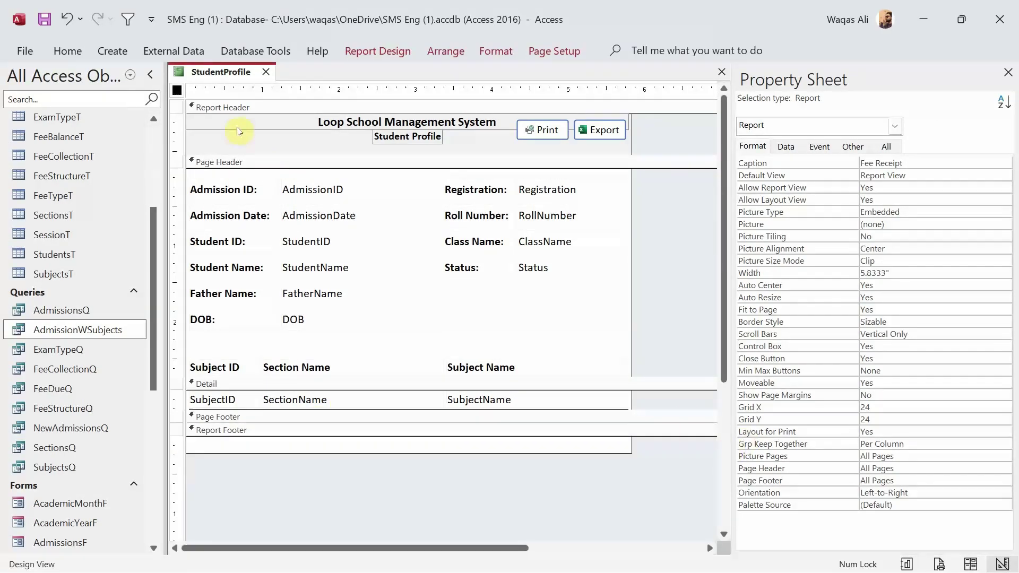
right_click(226, 73)
right_click(228, 74)
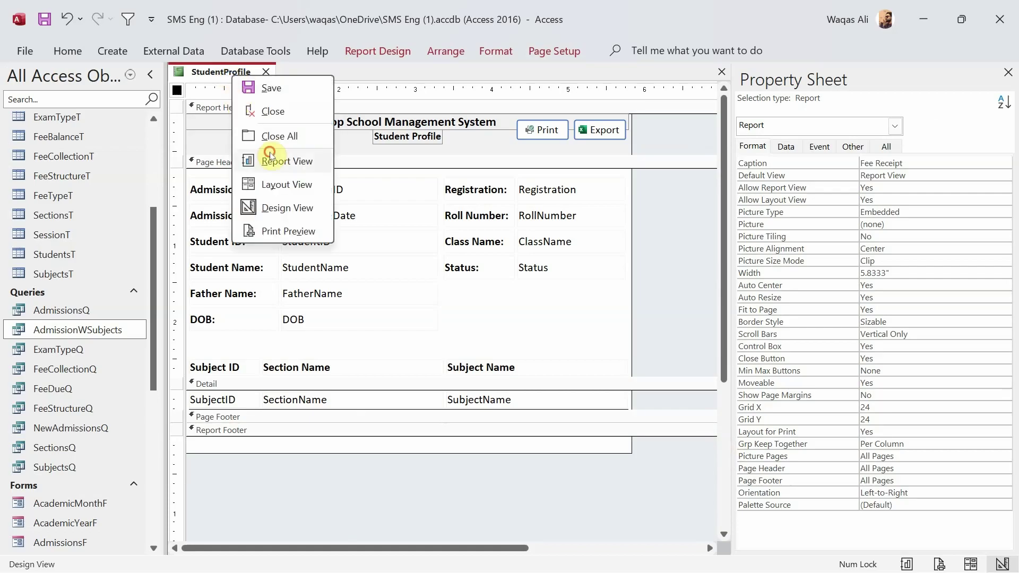
click(281, 158)
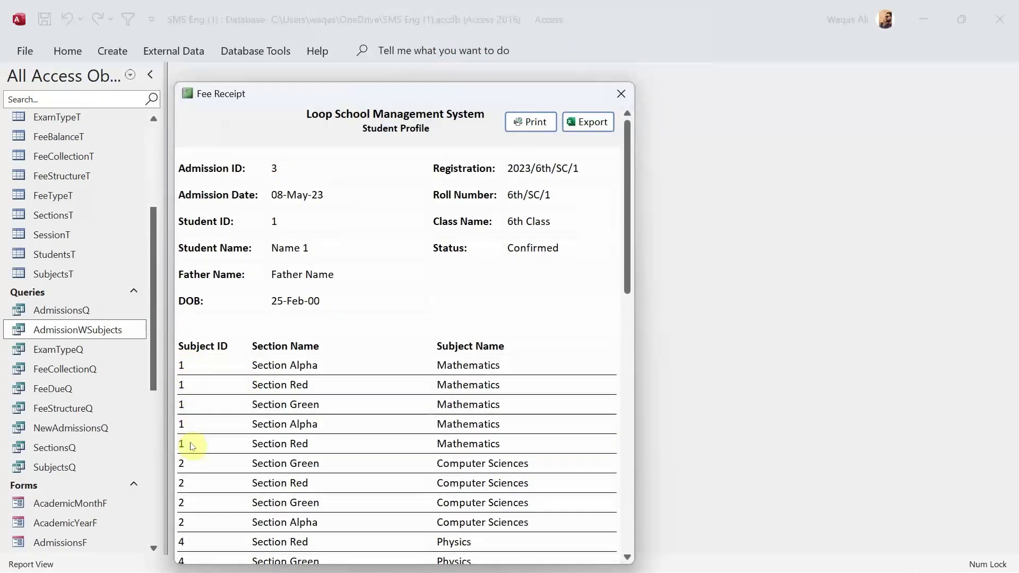
scroll(205, 503, down, 1)
scroll(205, 503, down, 10)
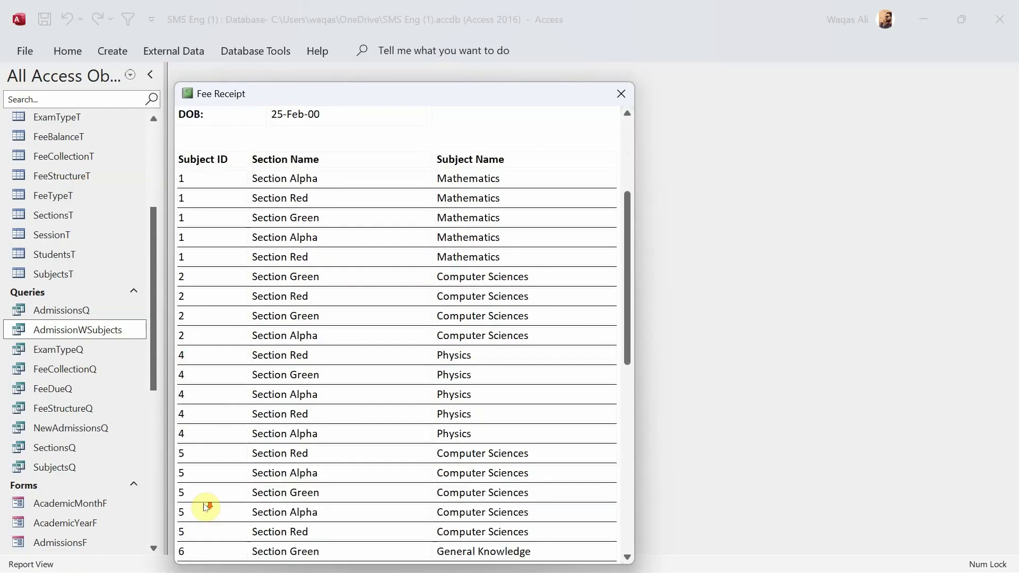
scroll(205, 504, down, 15)
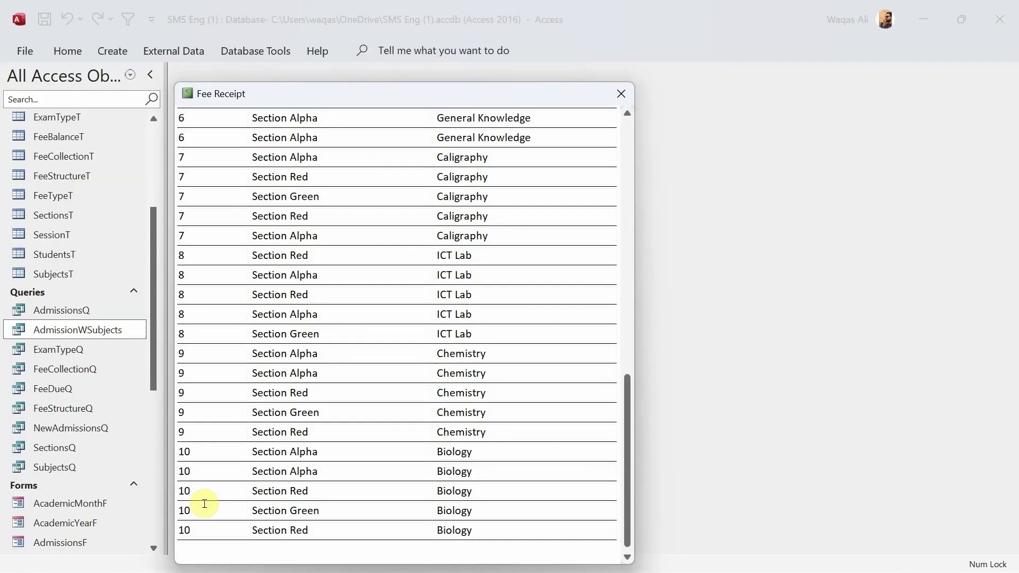
scroll(205, 503, up, 15)
scroll(205, 504, up, 15)
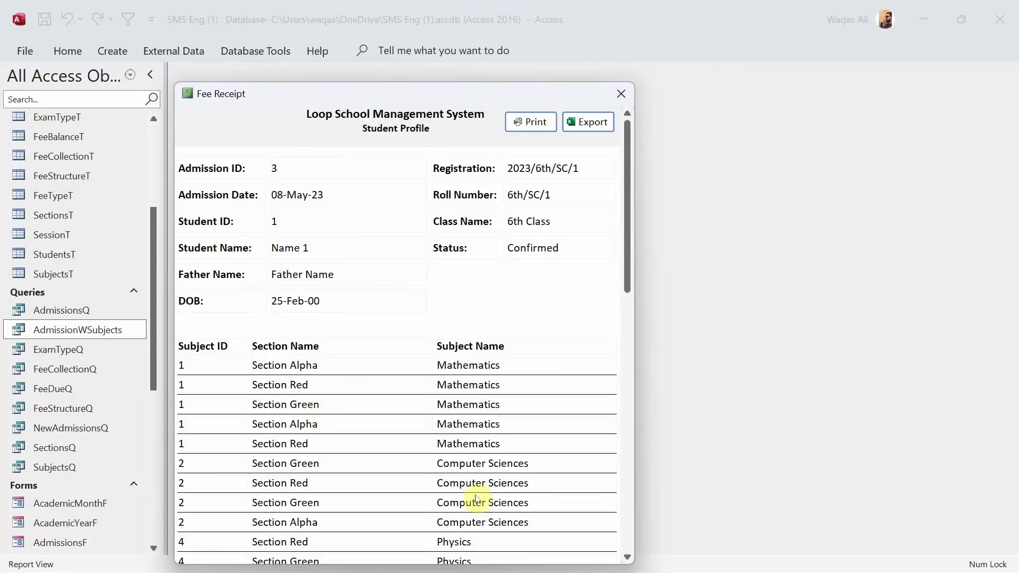
right_click(345, 90)
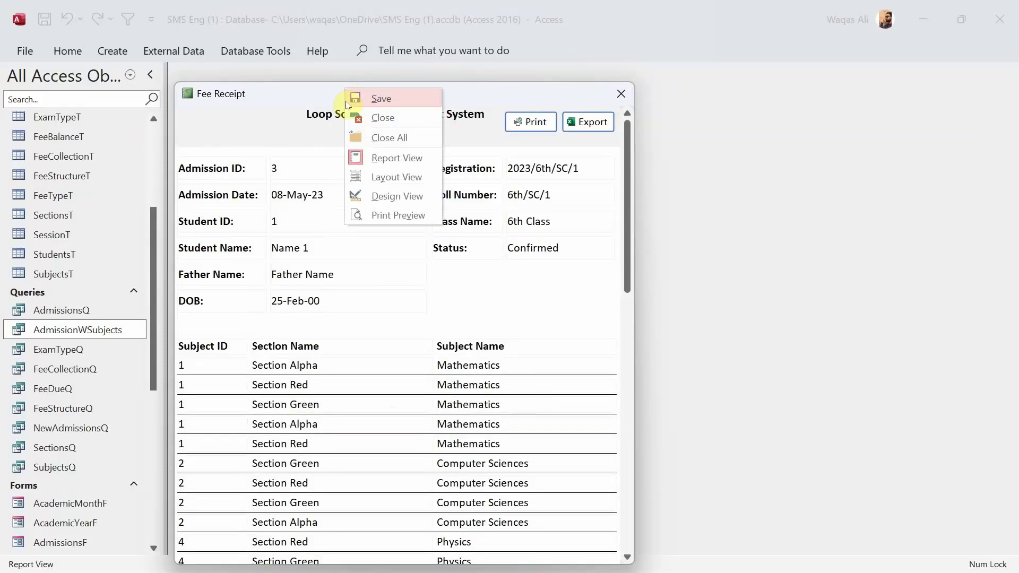
right_click(345, 104)
click(326, 123)
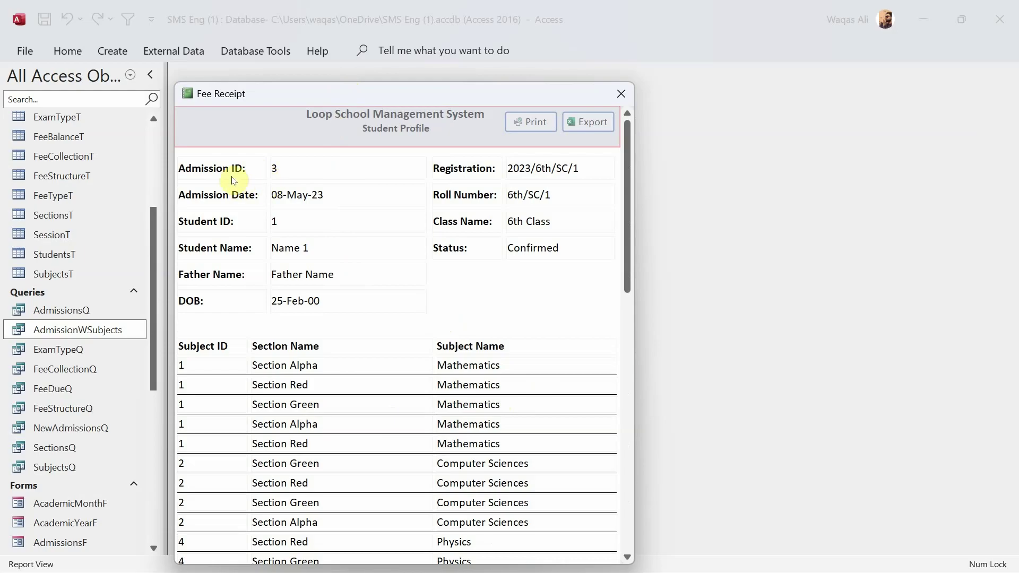
- In Design View, replace the report's Fee Receipt caption with 'Student Profile'
right_click(242, 101)
click(295, 208)
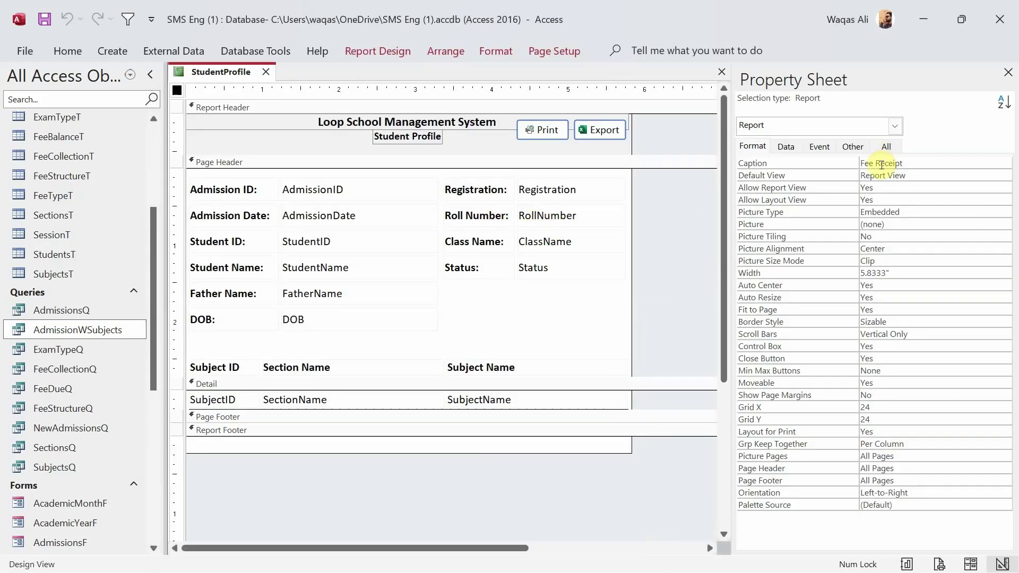
drag(910, 164, 808, 156)
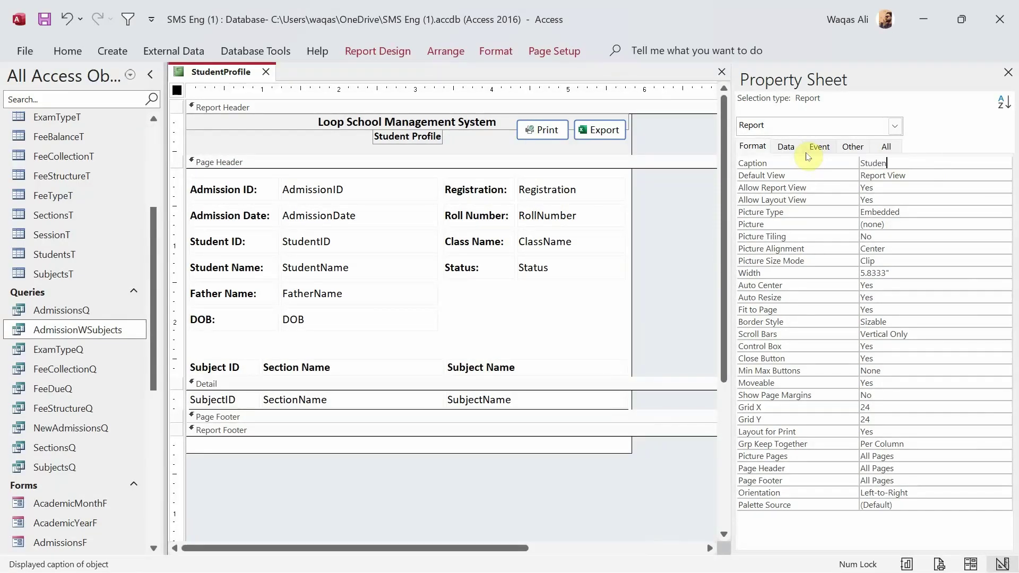
text(Student Profilr)
key(BackSpace)
text(e)
key(Return)
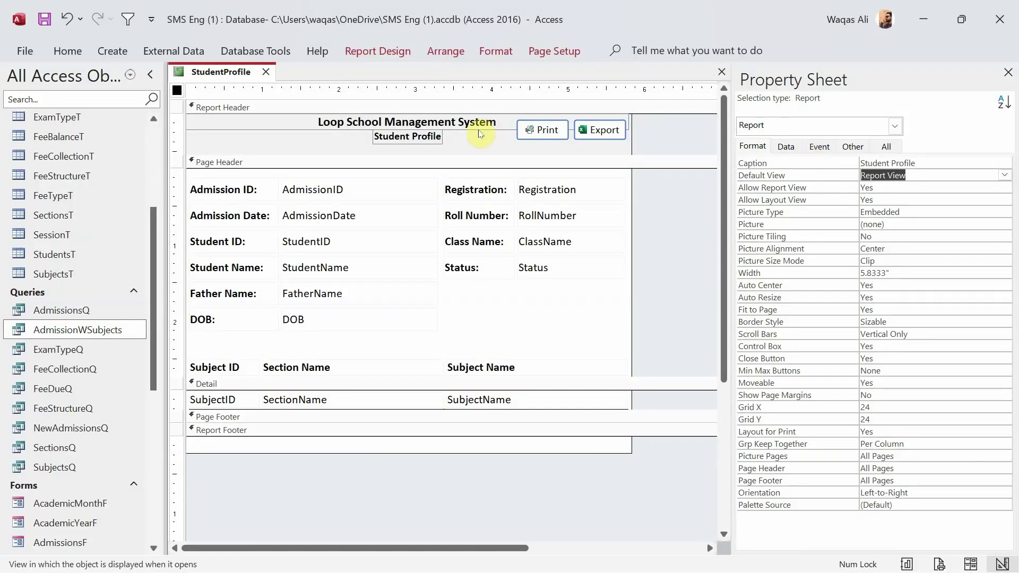
- Delete the btnExport_Click code and the Export button, moving Print to the header's right end
click(606, 136)
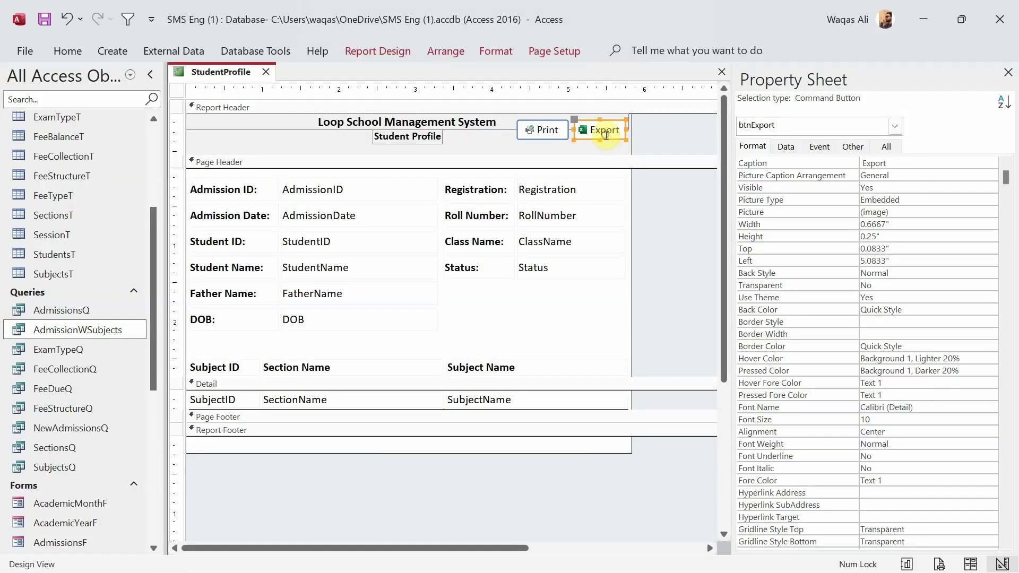
click(820, 147)
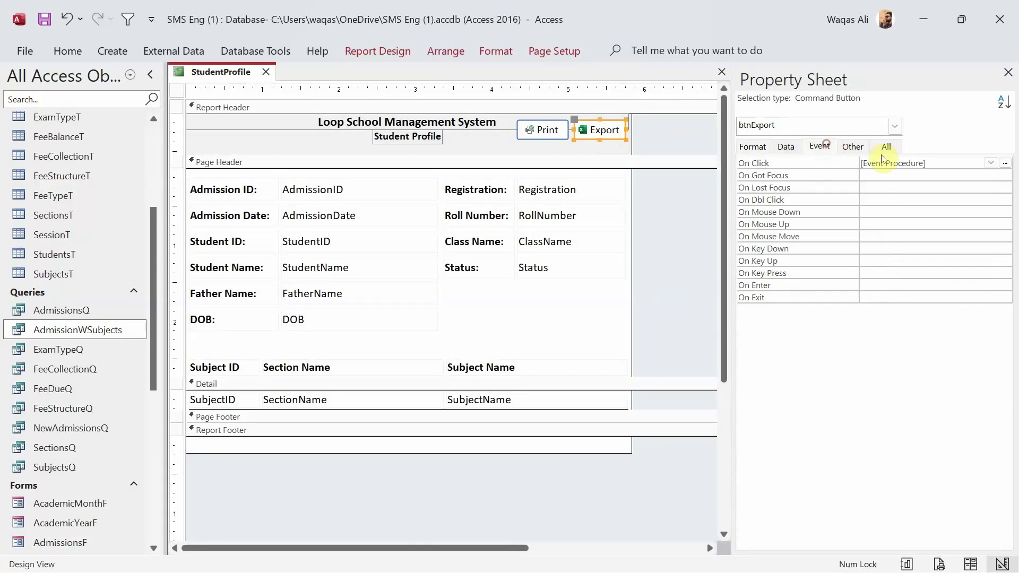
click(1011, 163)
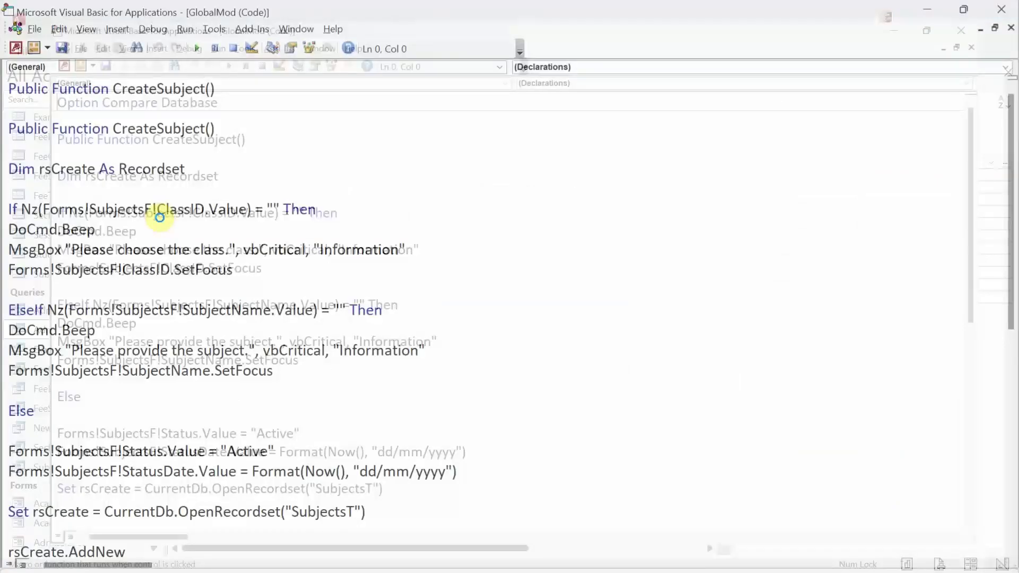
drag(8, 112, 75, 333)
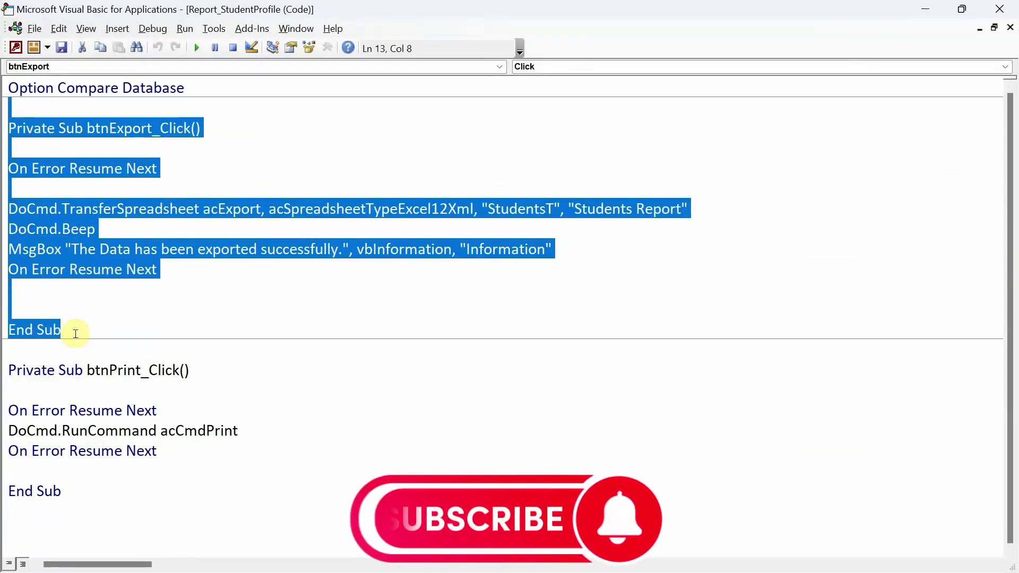
key(Delete)
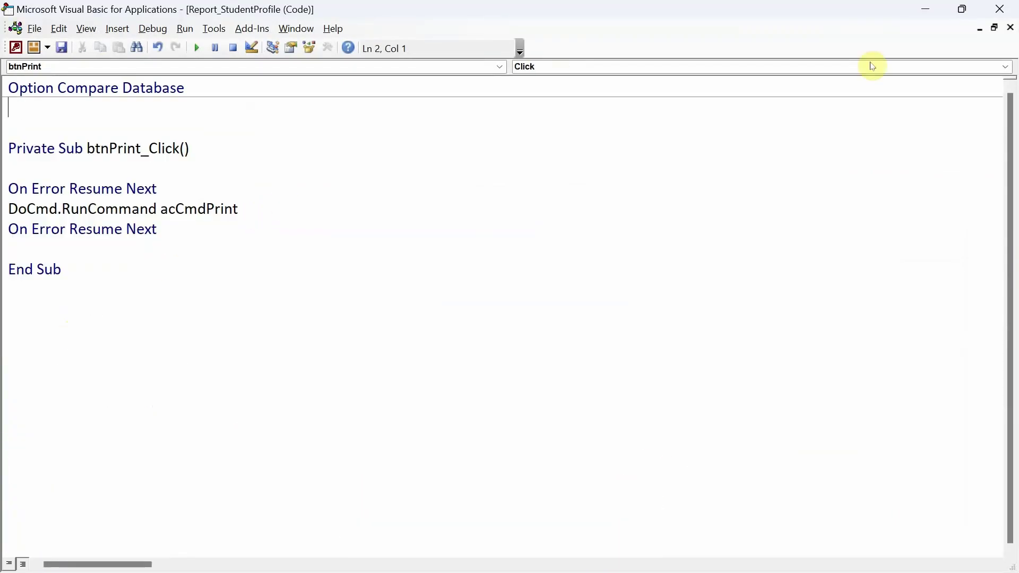
click(1000, 9)
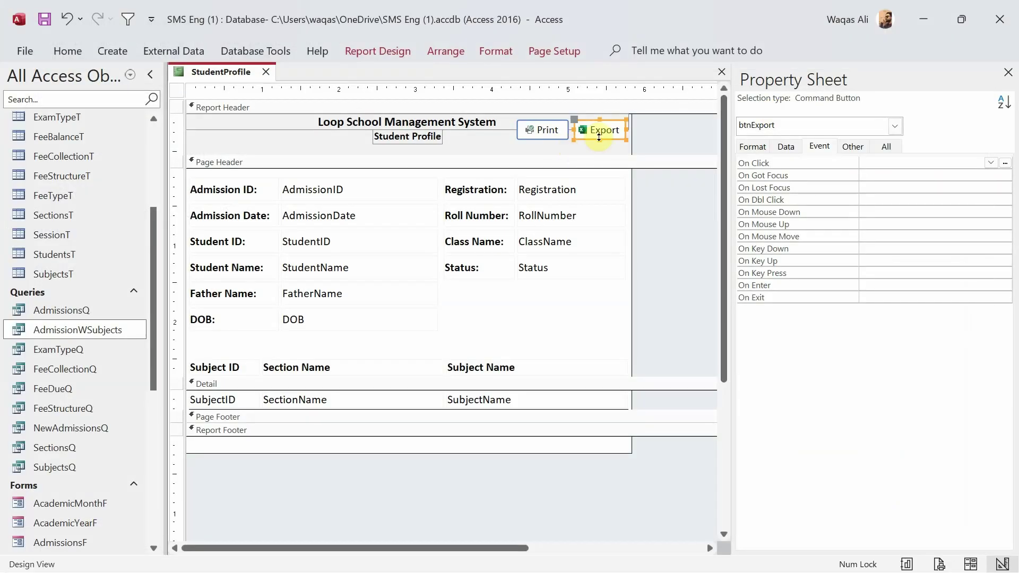
key(Delete)
drag(566, 131, 622, 131)
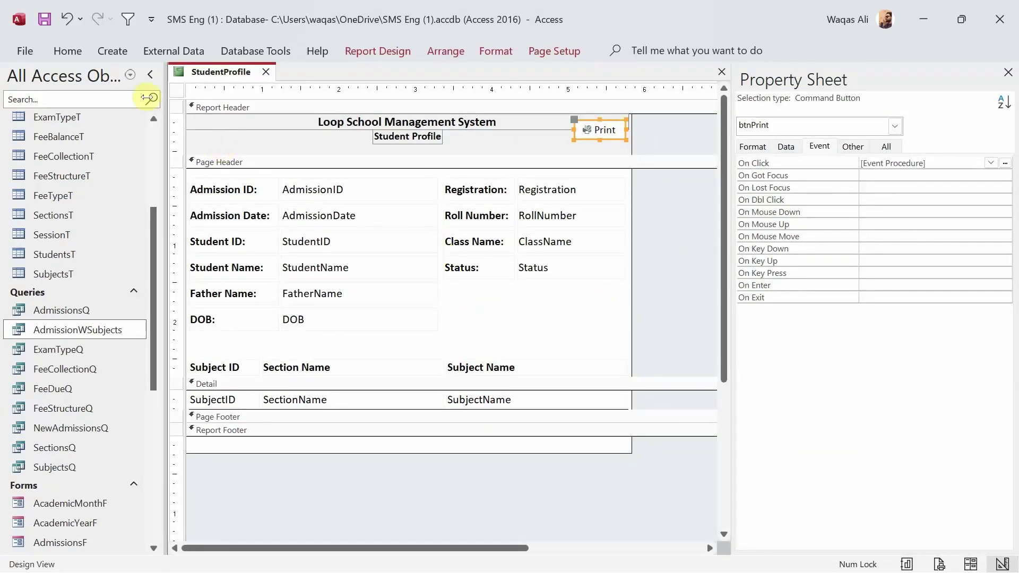
- In the record source query, set the AdmissionID criteria to [Forms]![StudentsF]![StudentID]
click(178, 90)
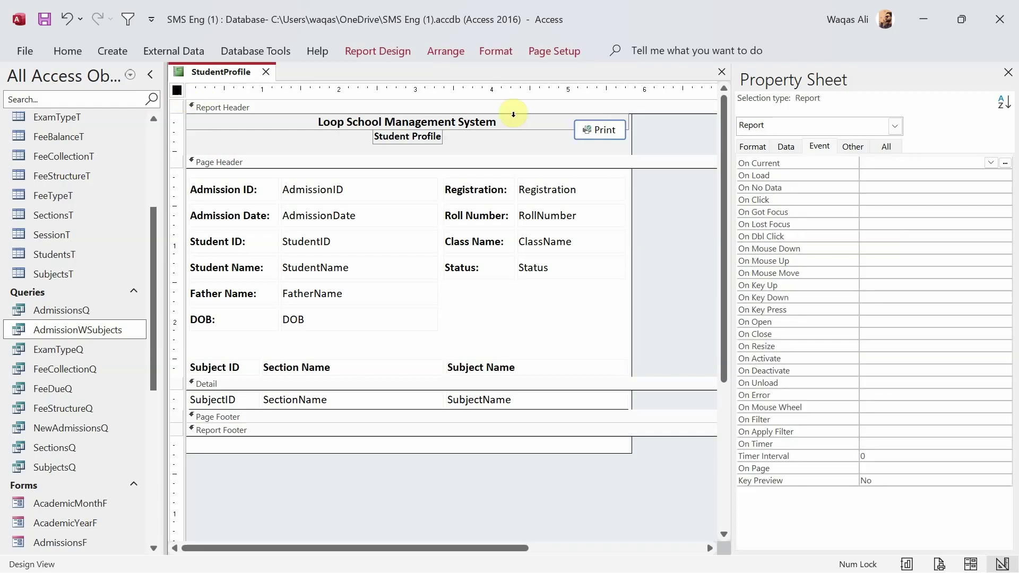
click(785, 145)
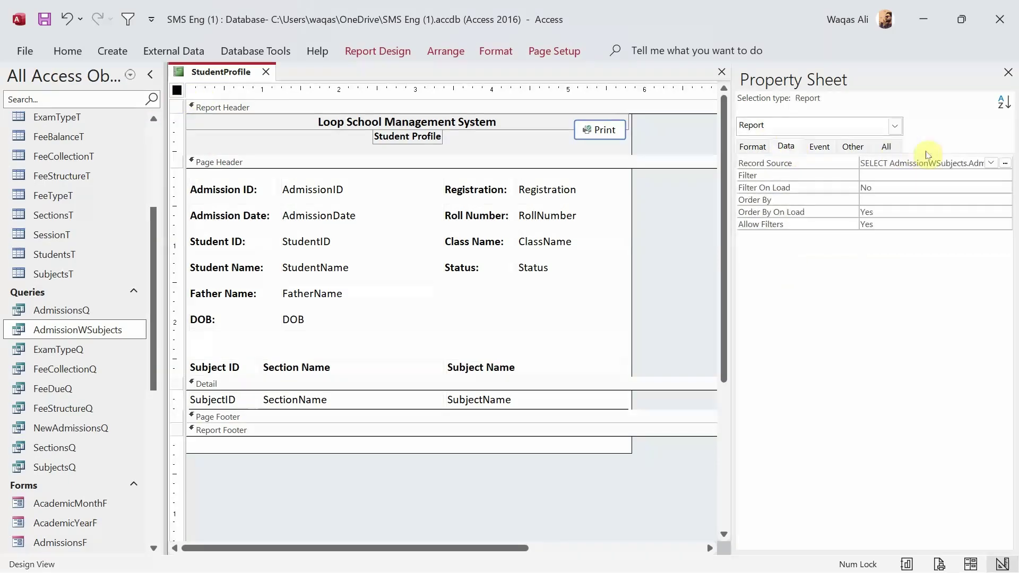
click(1006, 164)
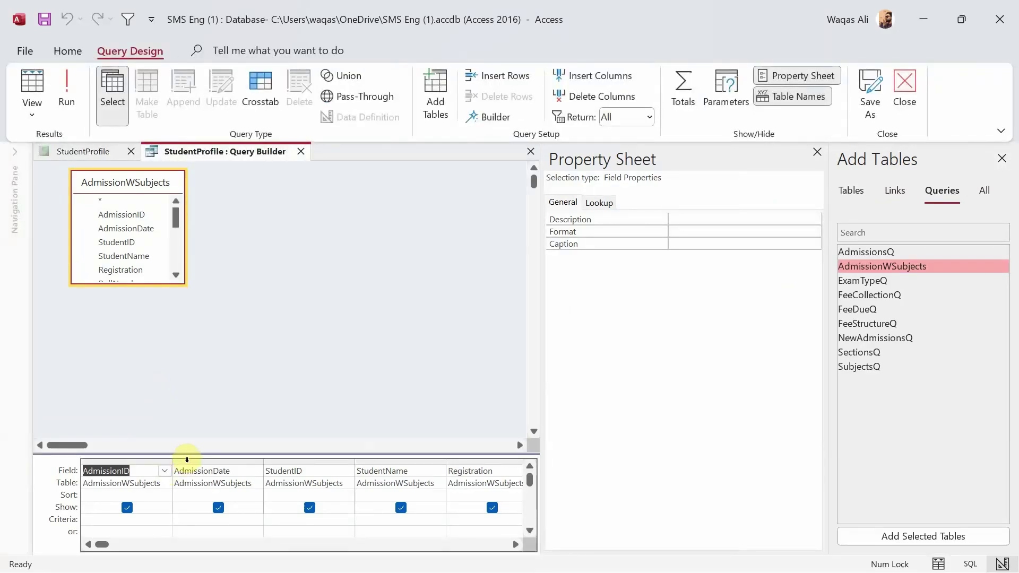
click(152, 517)
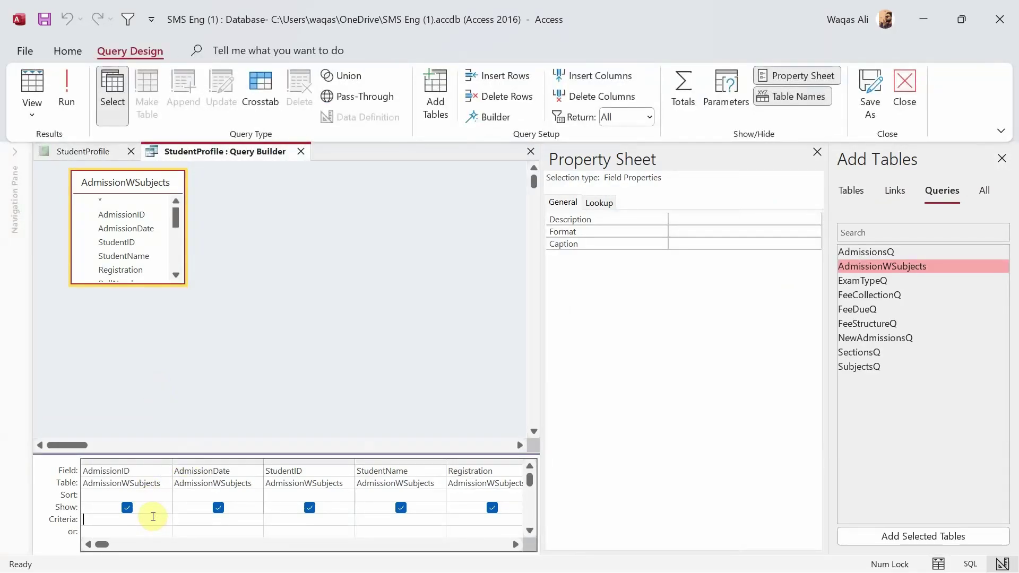
text(form)
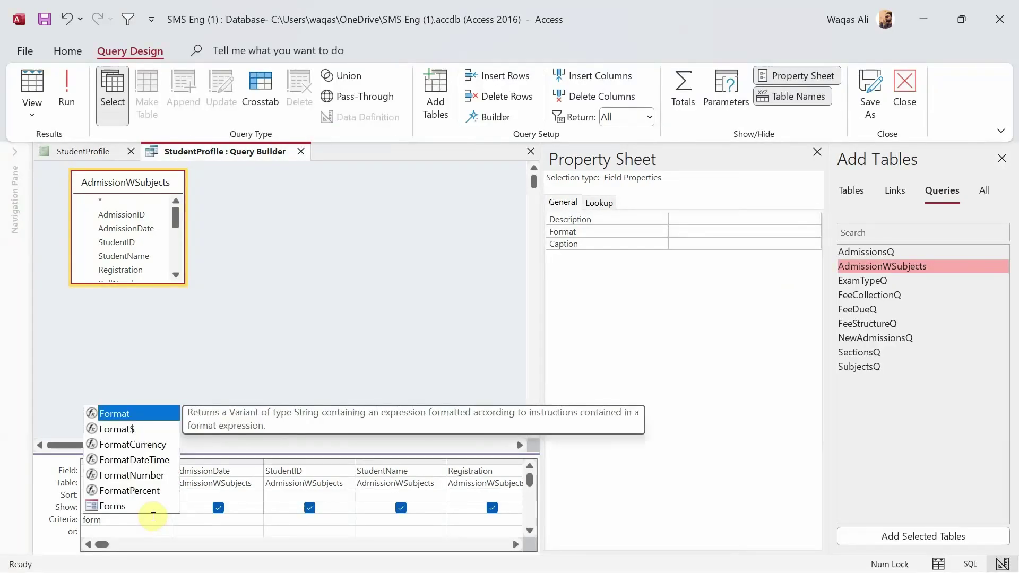
text(s)
key(Tab)
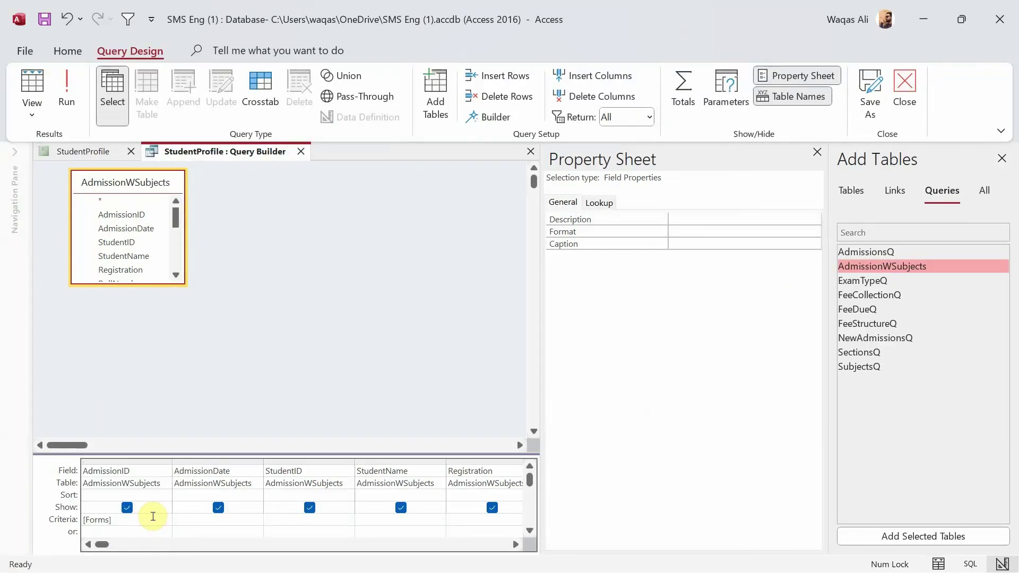
text(!)
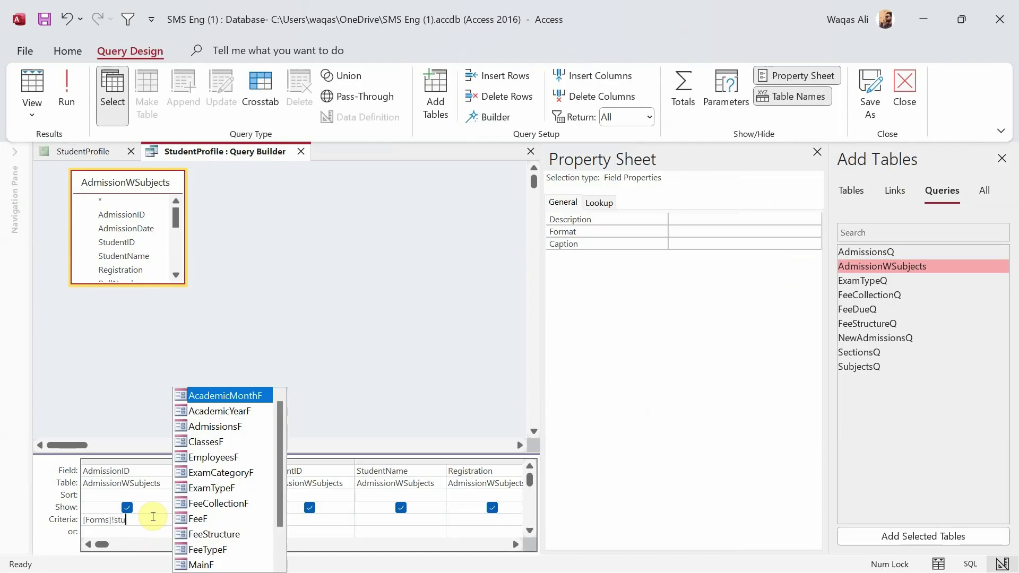
text(dentsP)
text(!)
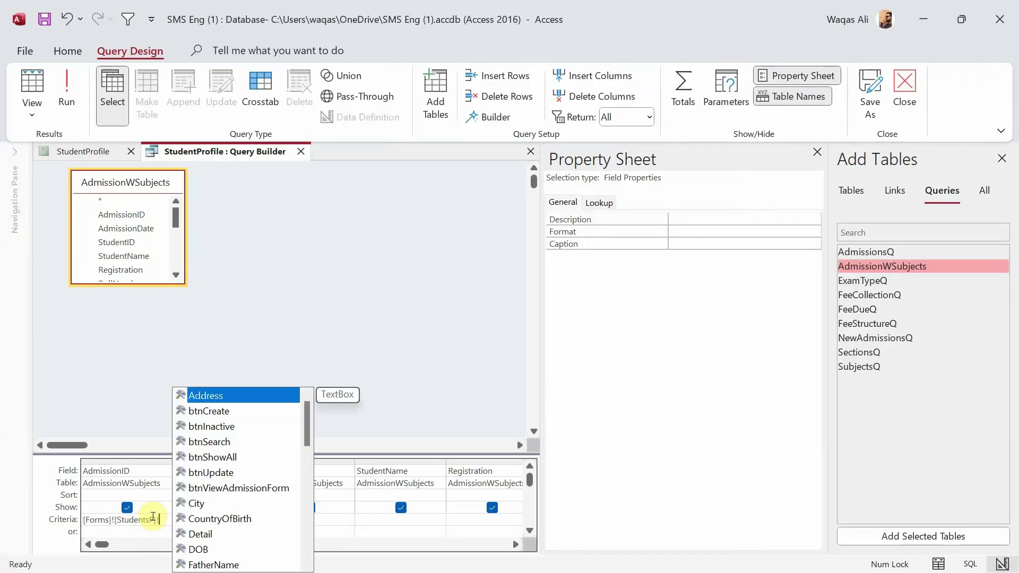
text(student)
key(Tab)
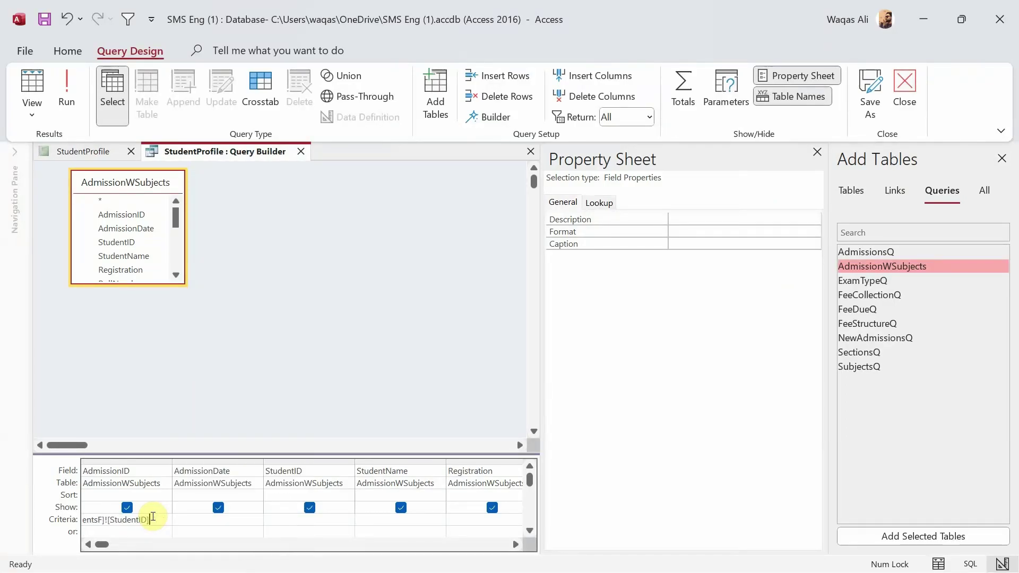
click(226, 345)
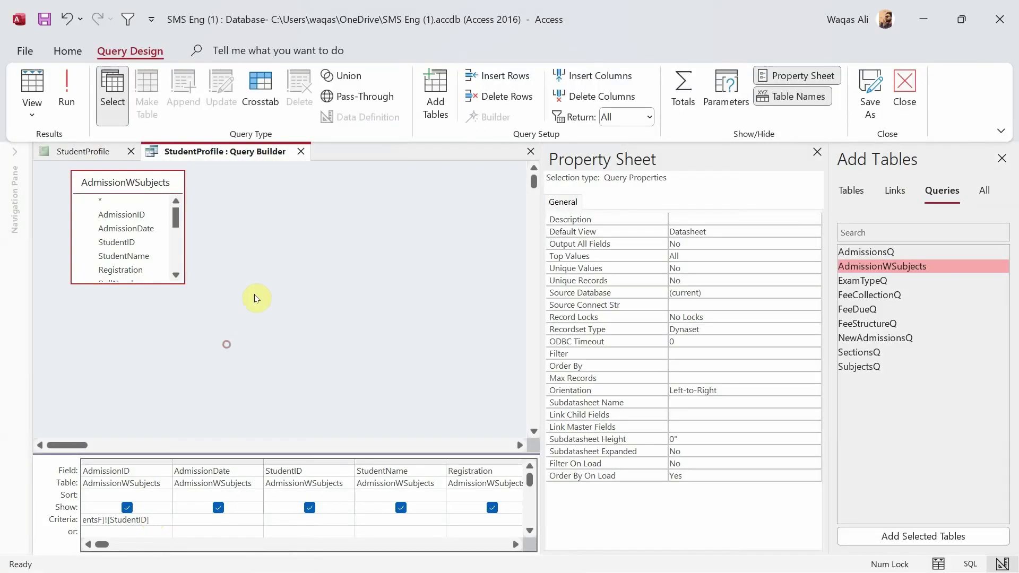
- Close and save the Query Builder, returning to the StudentProfile report design
right_click(253, 162)
click(264, 164)
click(300, 152)
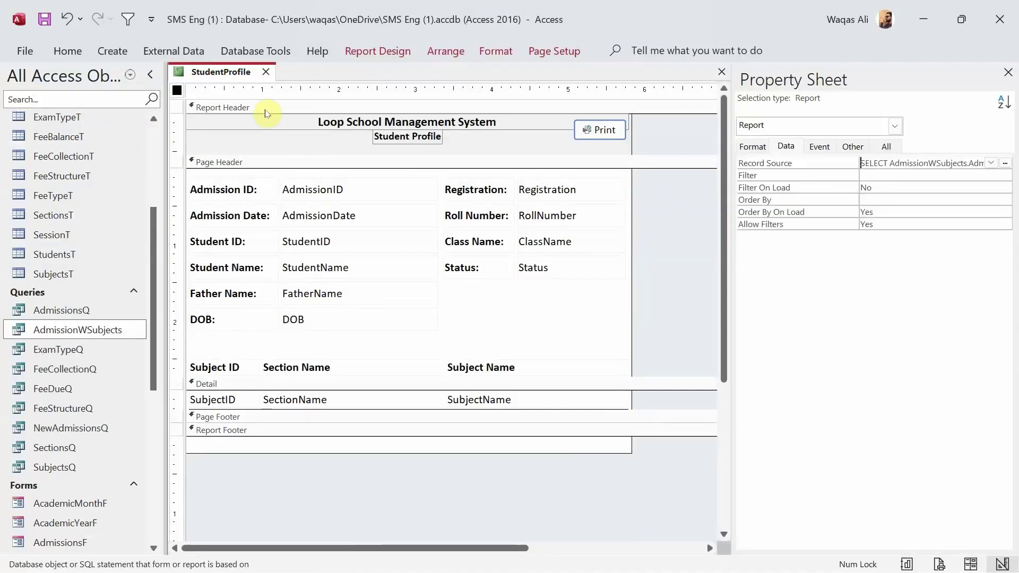
click(250, 72)
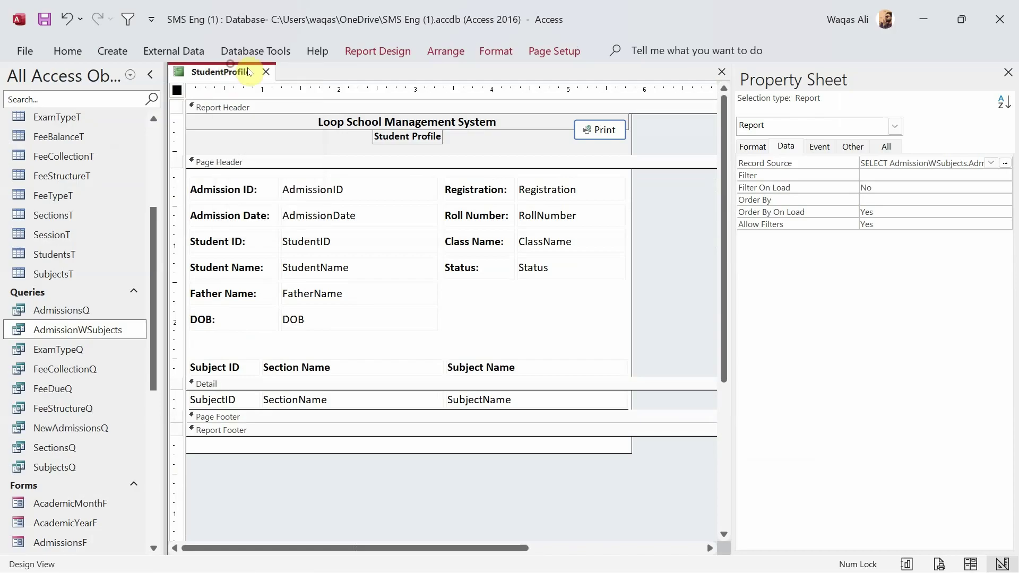
right_click(223, 73)
- Test the StudentProfile report in Report View, skip the parameter prompt, and close it
click(222, 73)
right_click(220, 72)
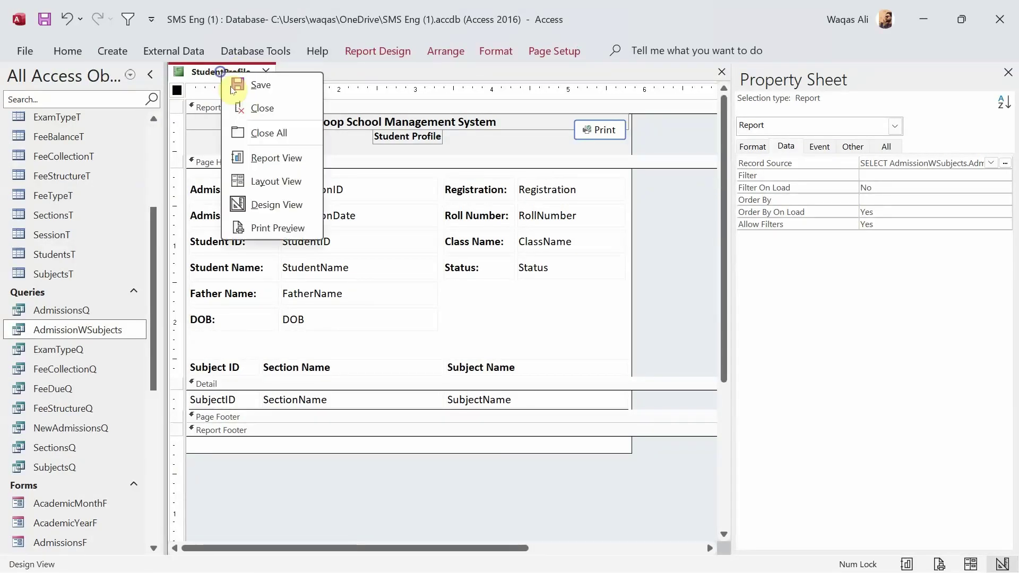
click(268, 157)
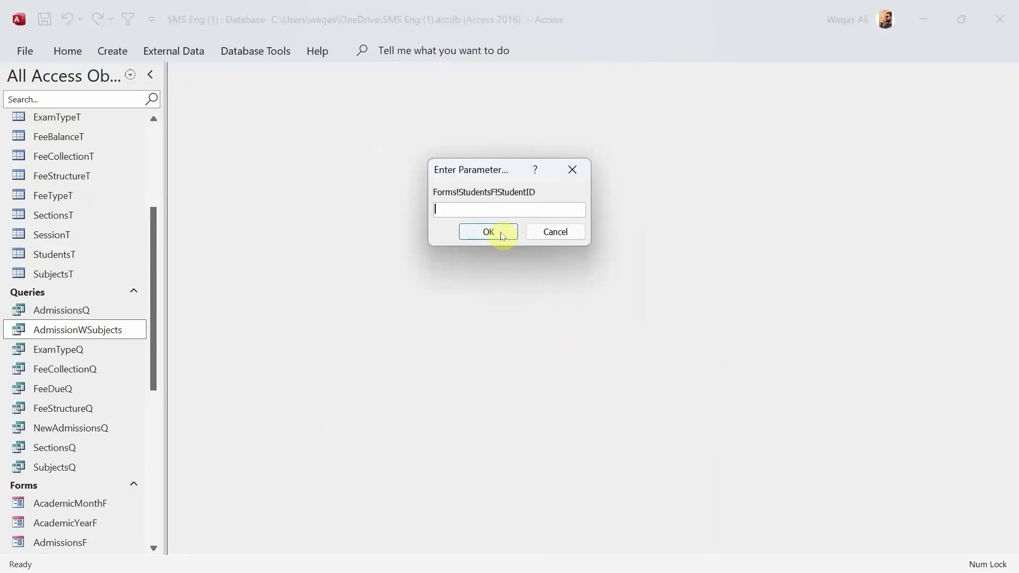
click(505, 236)
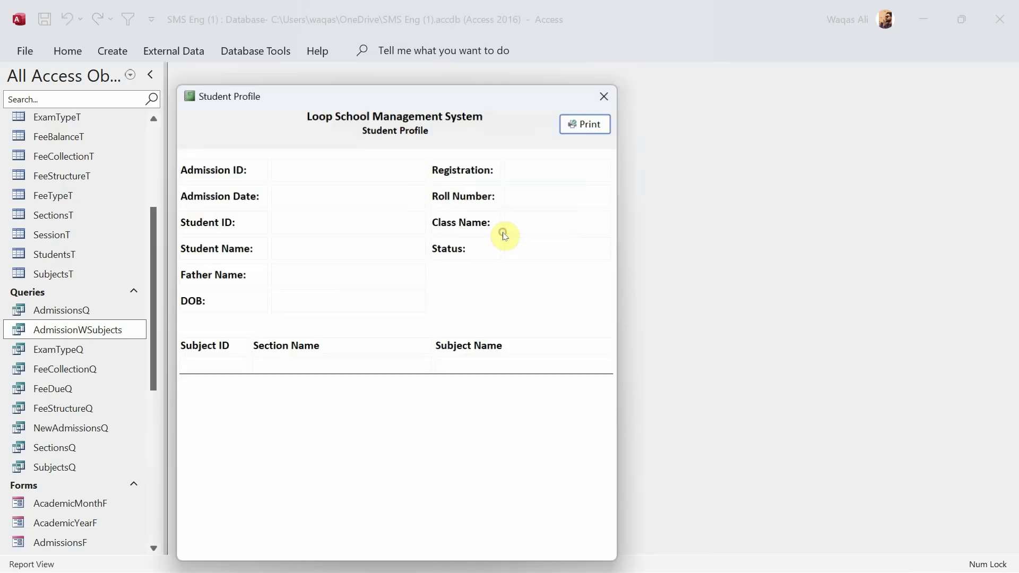
click(607, 94)
- Open the StudentsF form in Design View
scroll(69, 393, down, 5)
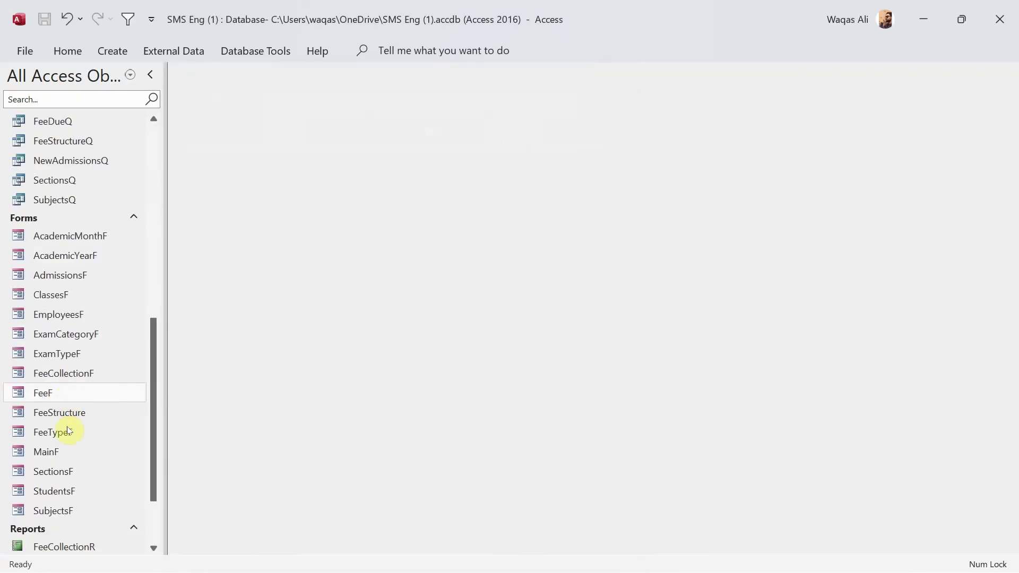
right_click(69, 489)
click(109, 281)
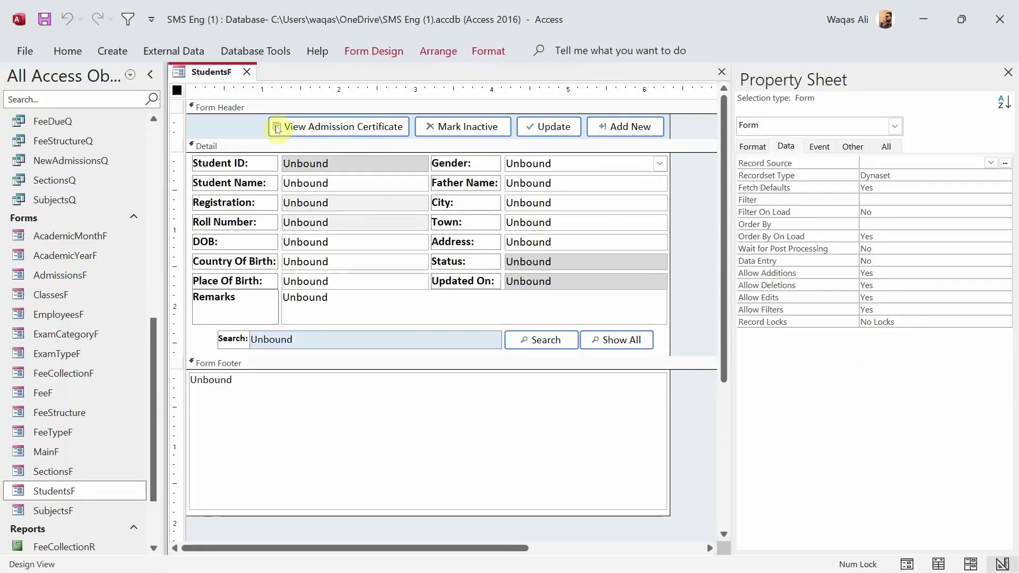
- Delete the AdmissionFormR line from the View Admission Certificate button's click code
click(352, 127)
click(819, 146)
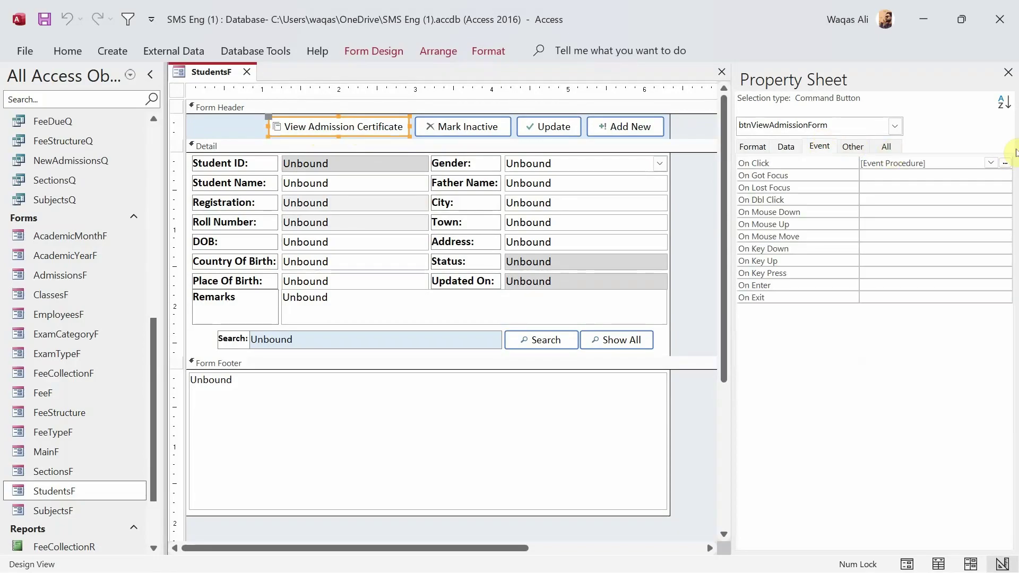
click(1008, 164)
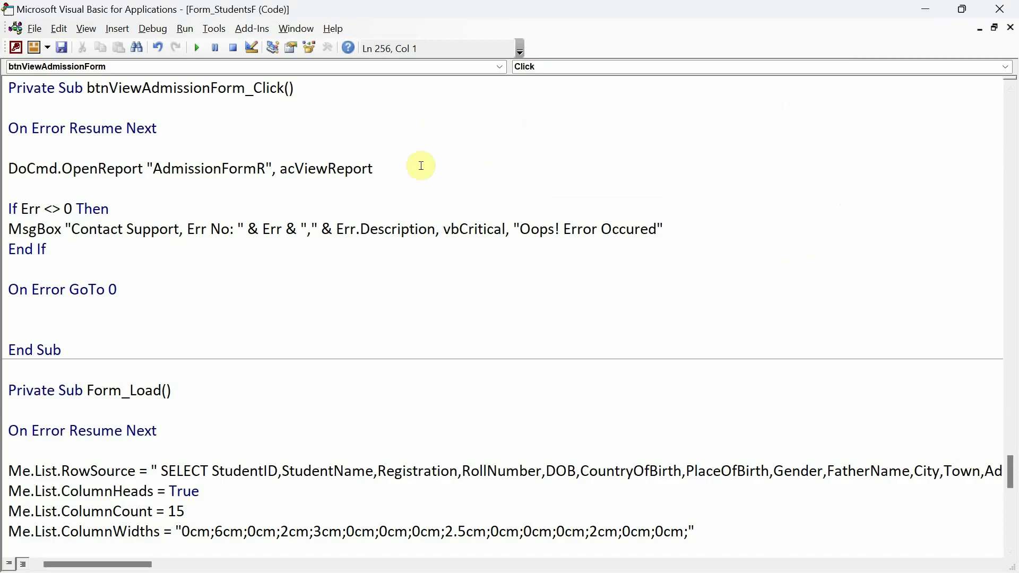
drag(392, 167, 3, 166)
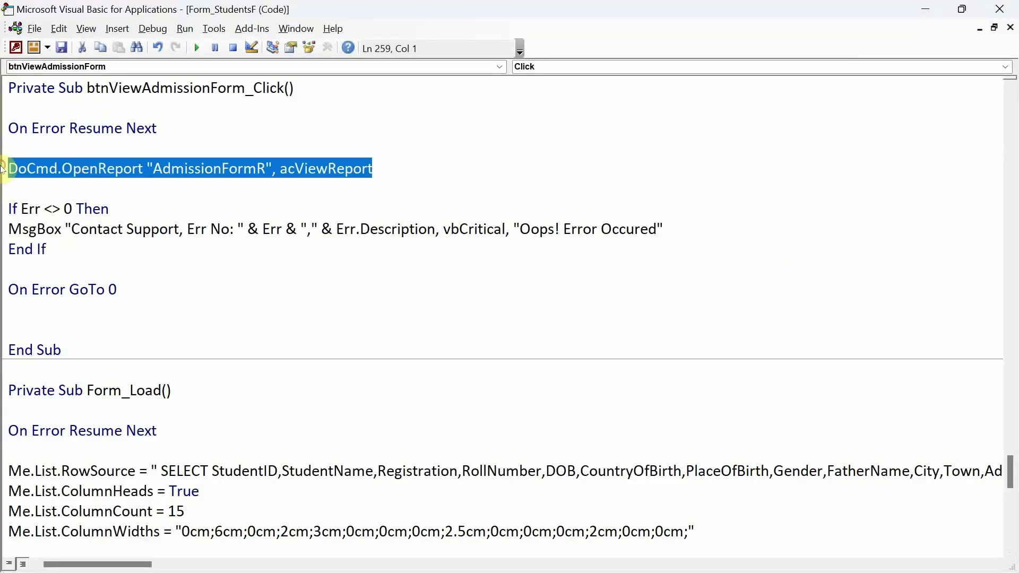
key(Delete)
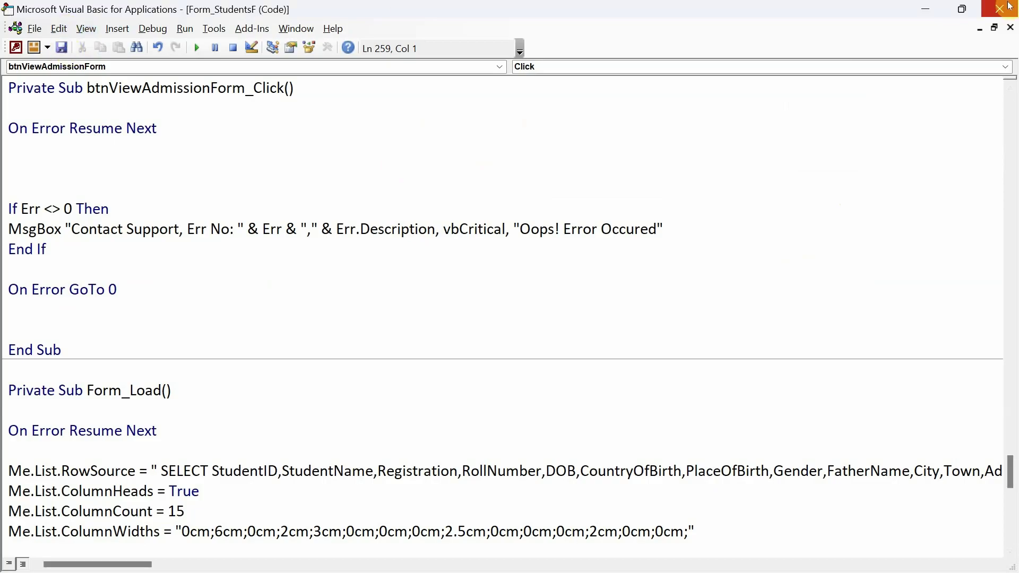
click(993, 9)
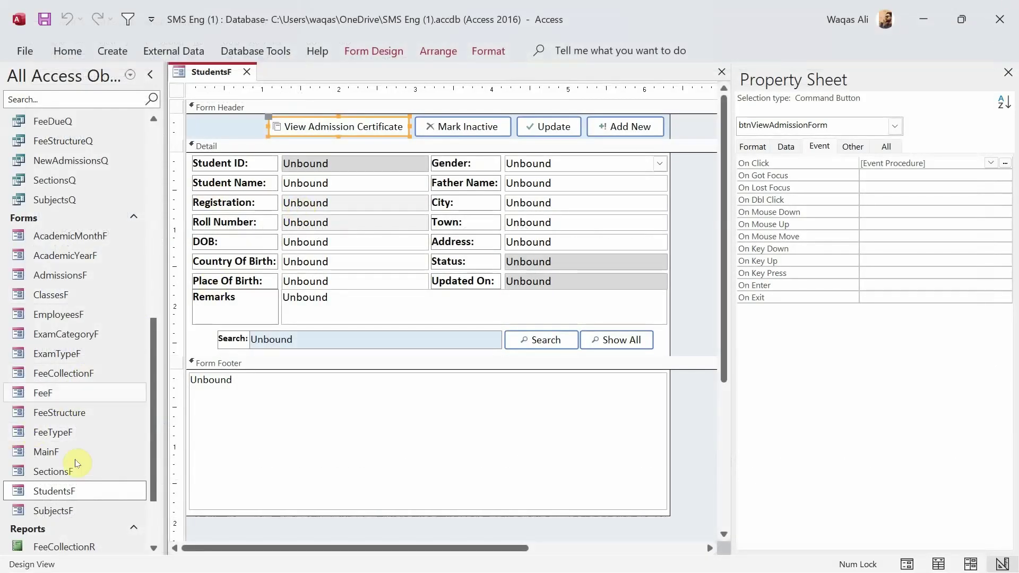
- Reopen the View Admission Certificate button's On Click procedure in the VBA editor
scroll(69, 467, down, 3)
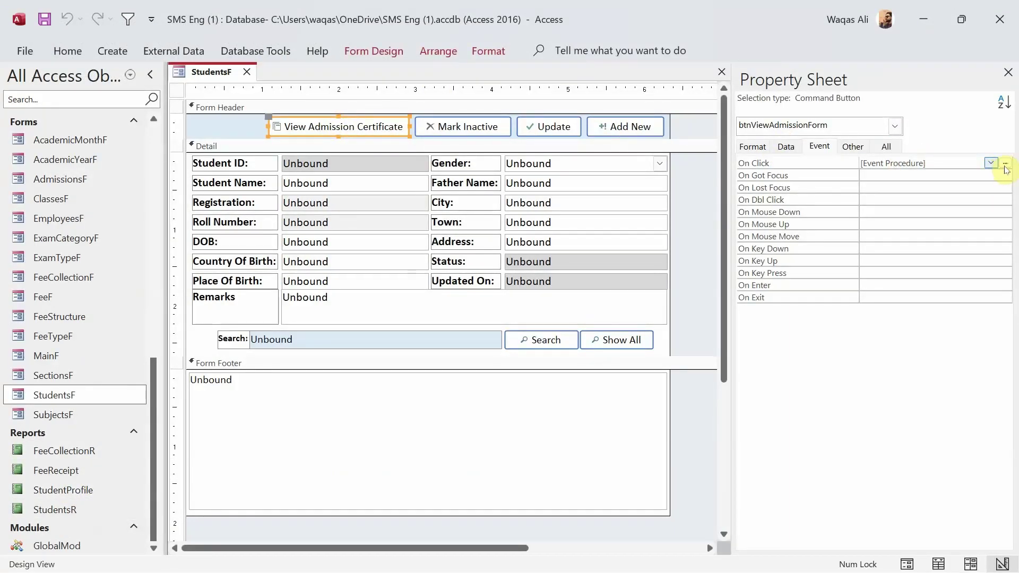
click(1007, 165)
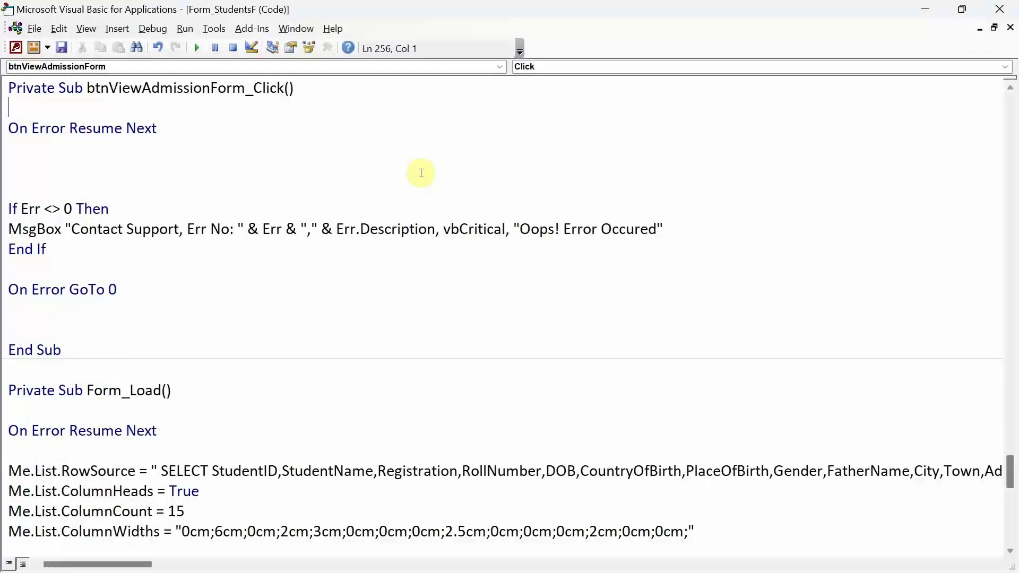
click(997, 9)
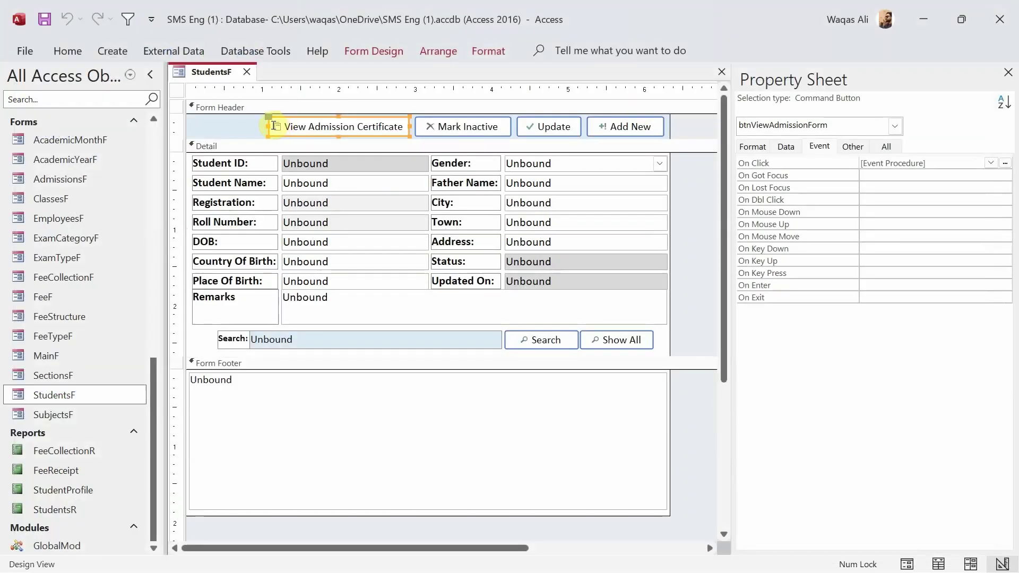
click(245, 133)
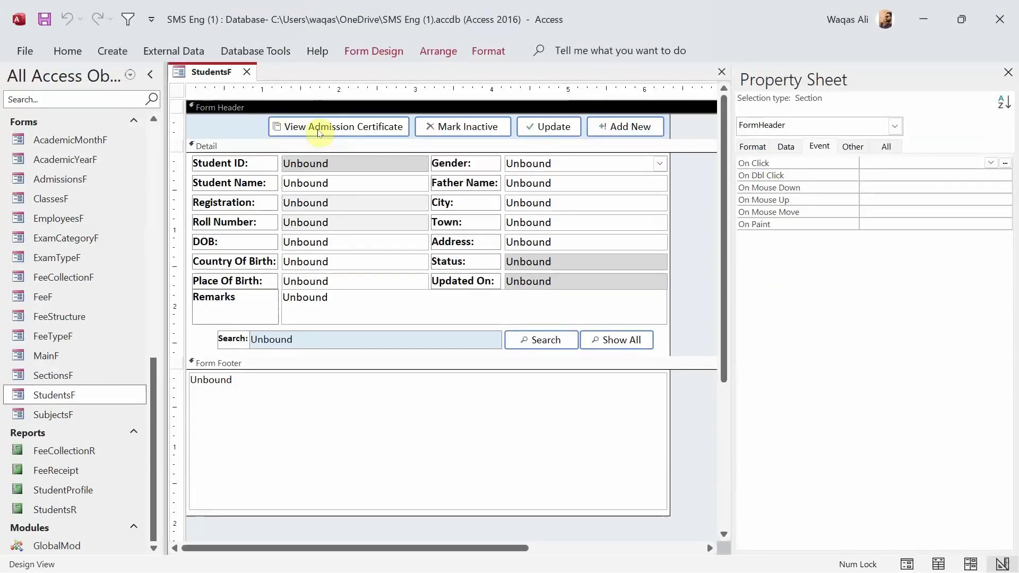
click(319, 132)
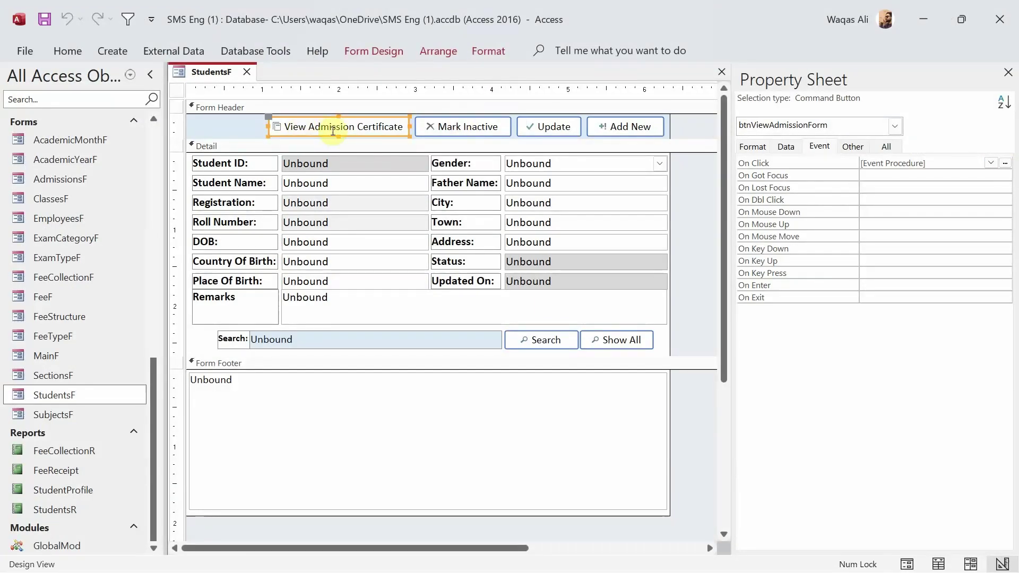
click(1006, 165)
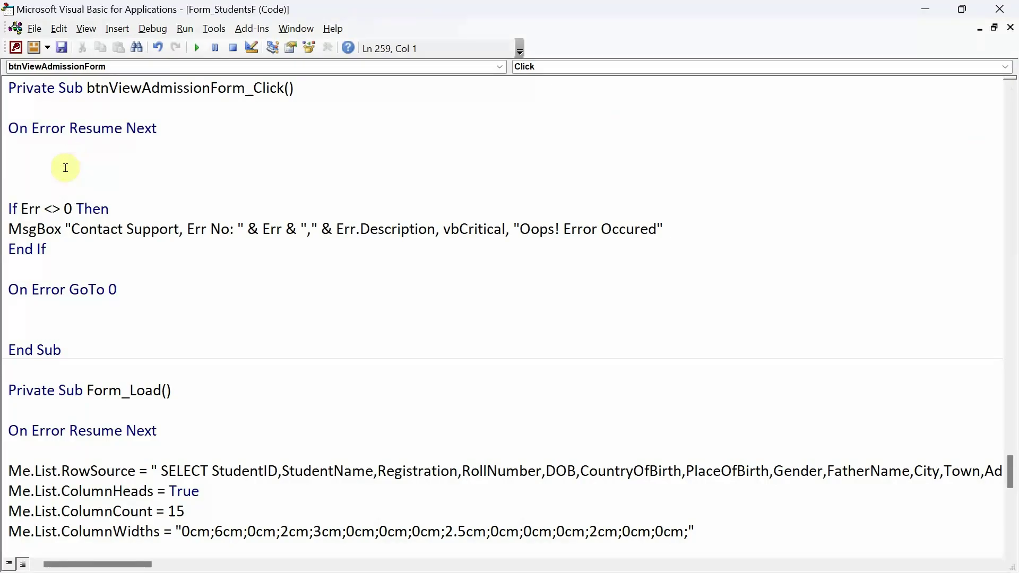
- Add DoCmd.OpenReport "StudentProfile", acViewReport to the btnViewAdmissionForm_Click procedure
text(doc)
text(md.)
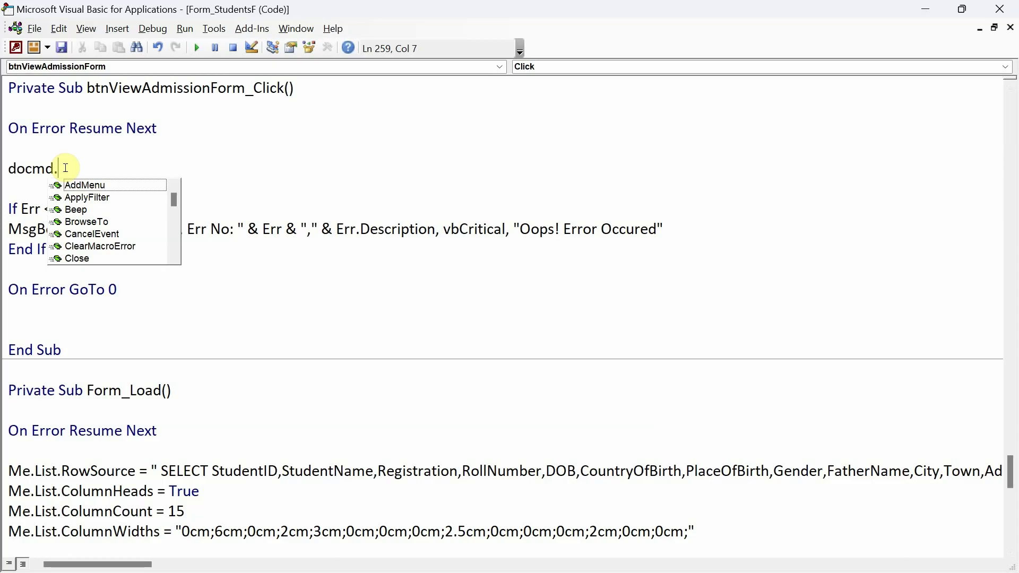
text(openre)
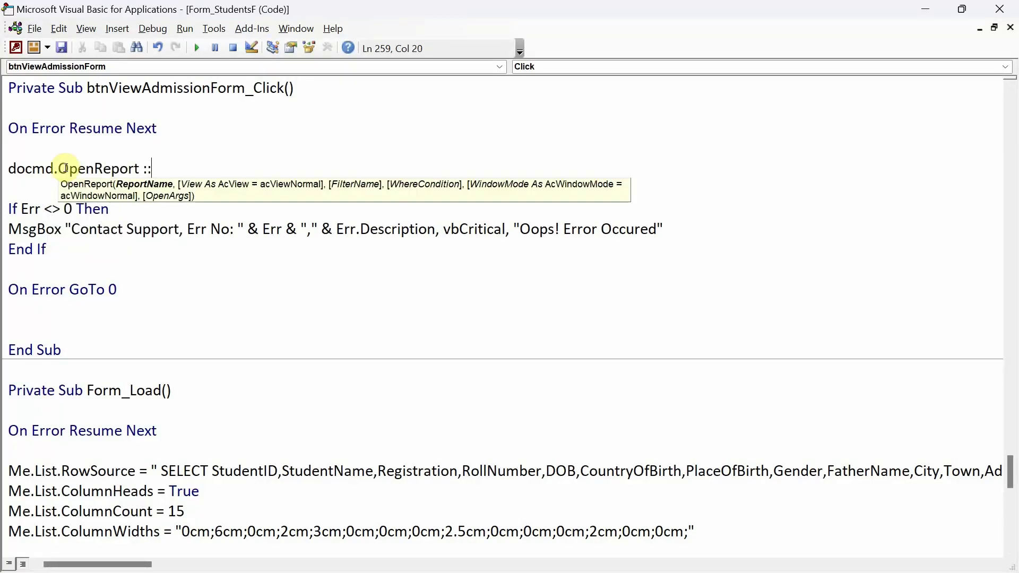
key(BackSpace)
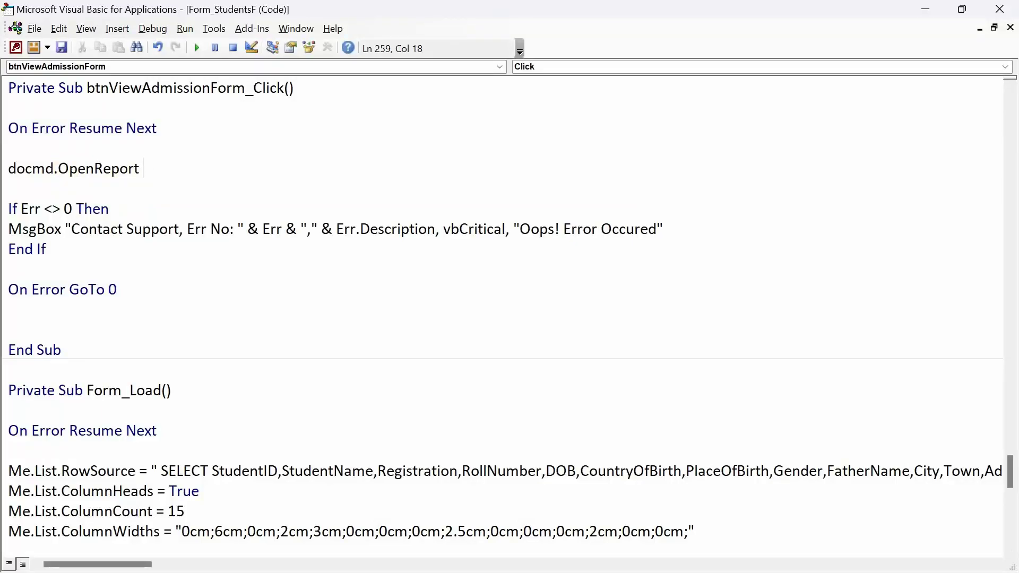
key(alt+F11)
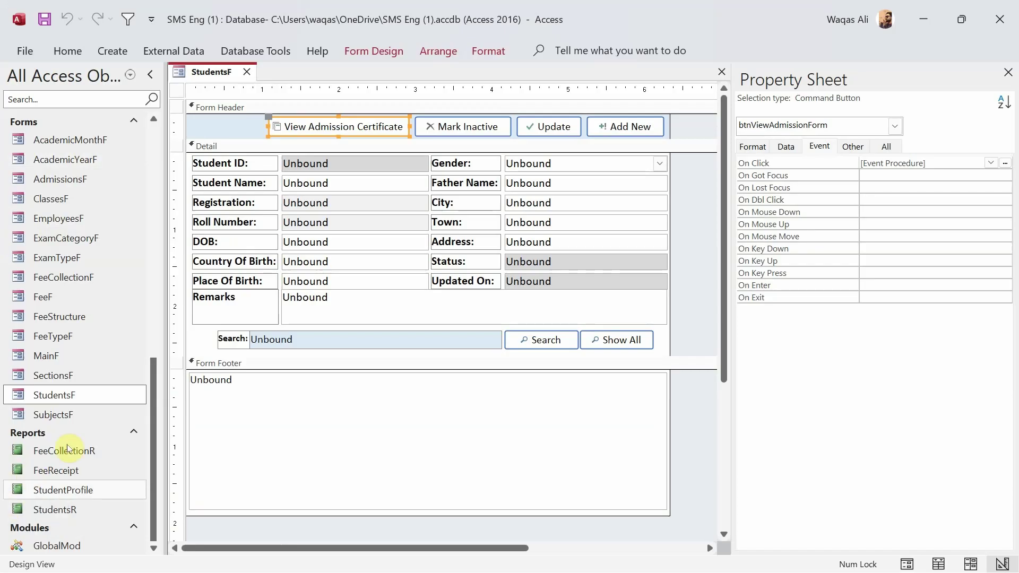
key(alt+F11)
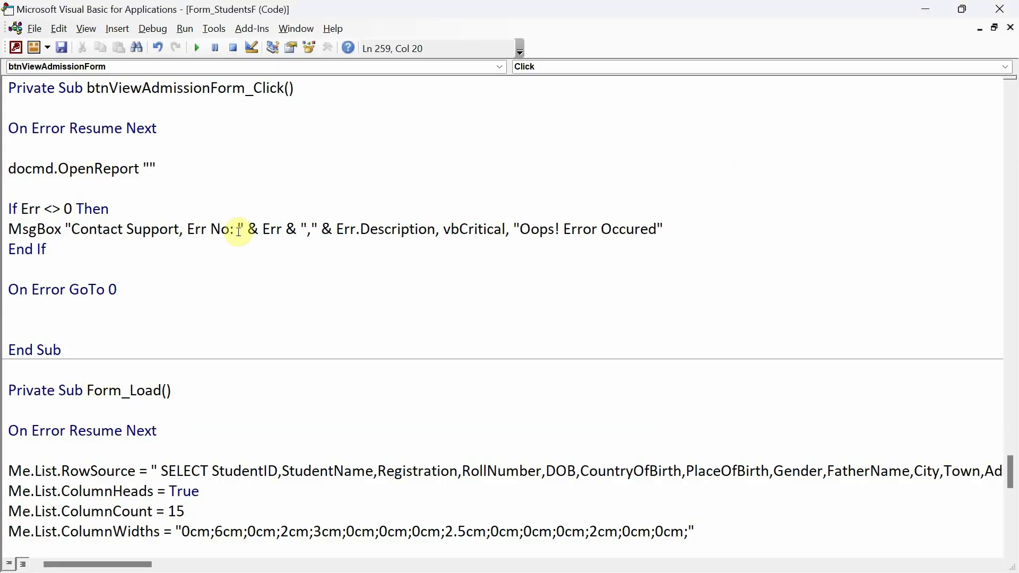
text(Stud)
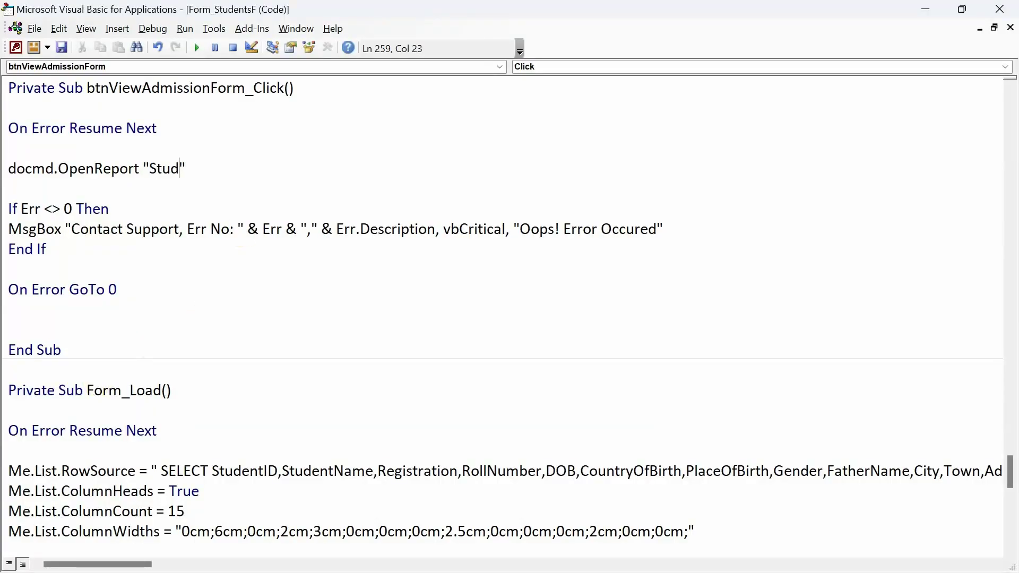
text(entProfile)
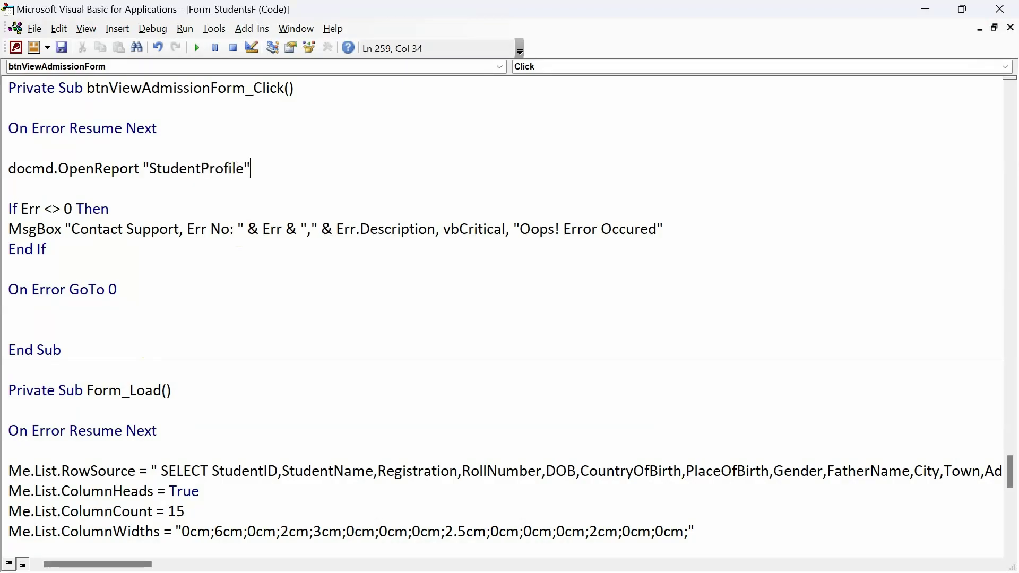
text(",)
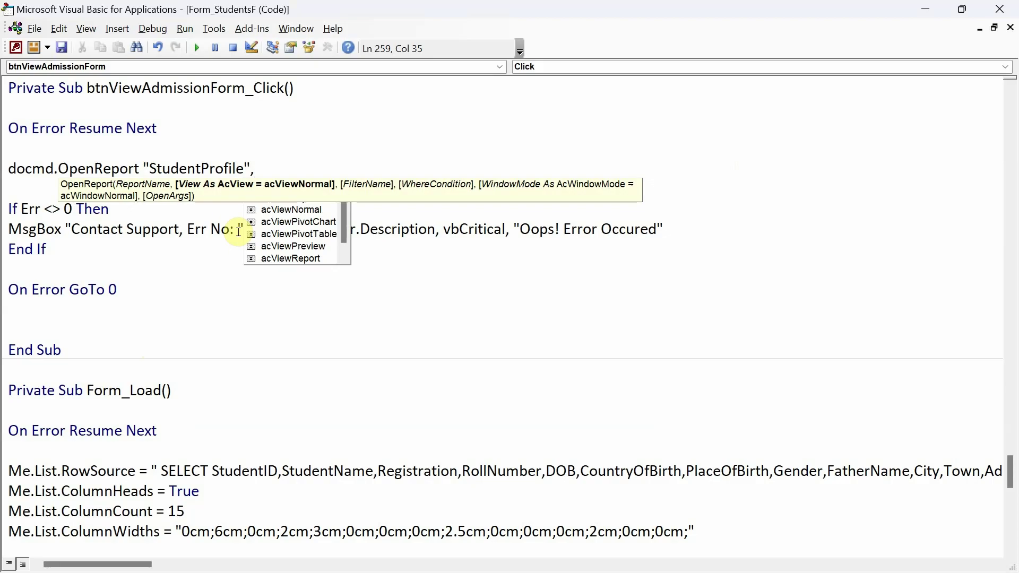
key(Down)
key(Down)
key(Down)
key(Down)
key(Down)
key(Down)
key(Down)
key(Down)
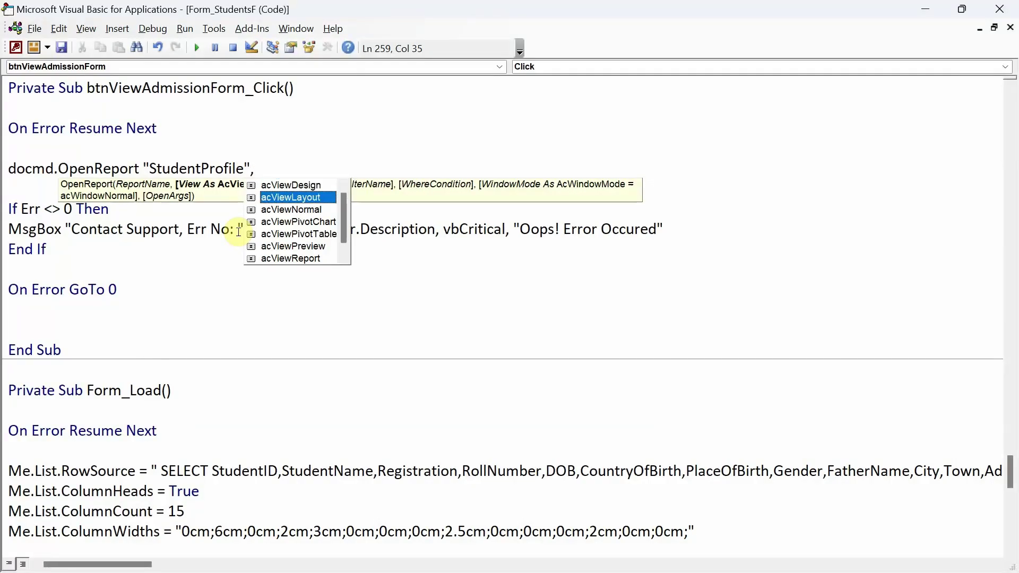
key(Up)
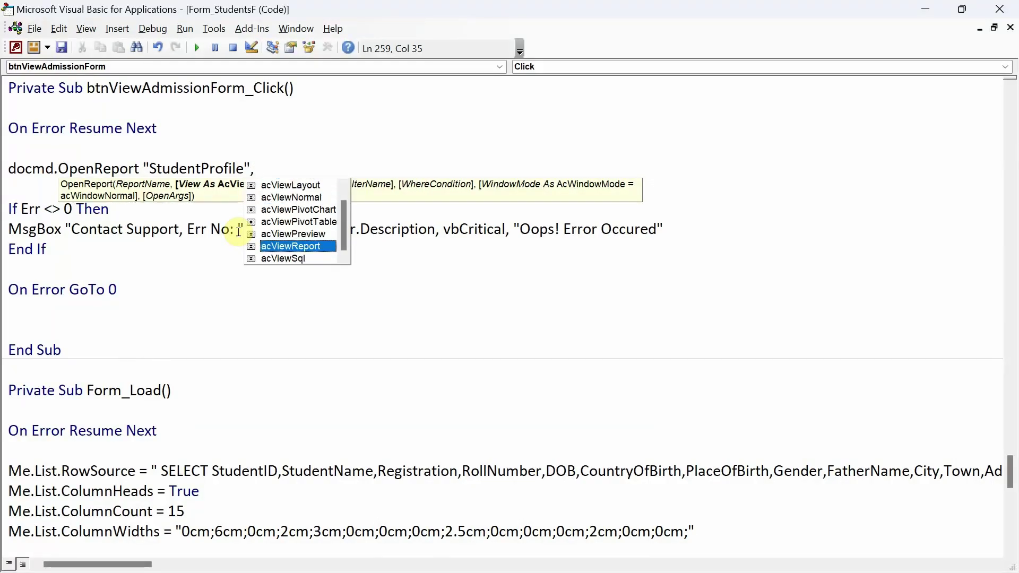
key(Tab)
click(239, 229)
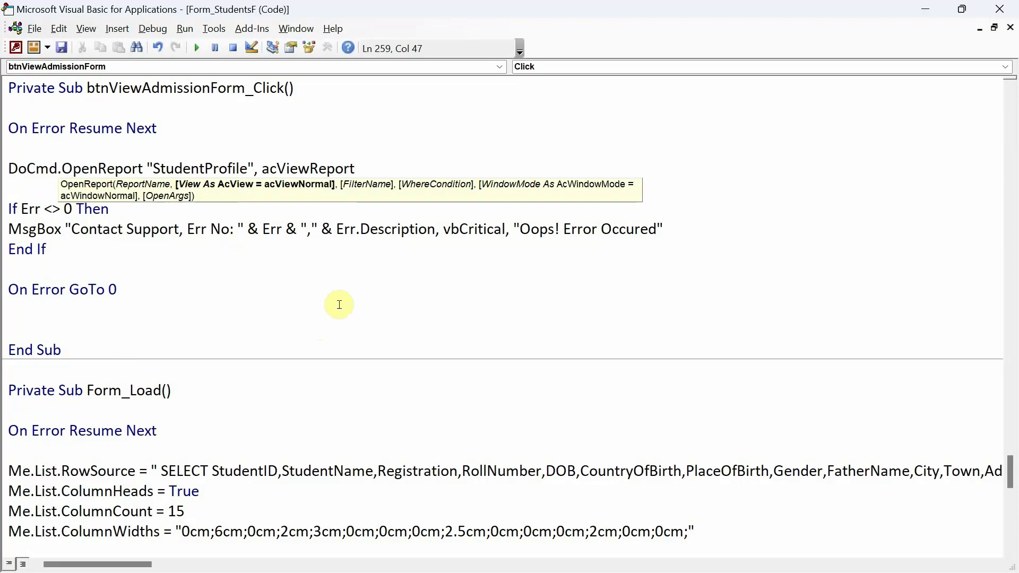
- Save and close StudentsF, then open Manage Students from the MainF welcome form
click(1007, 8)
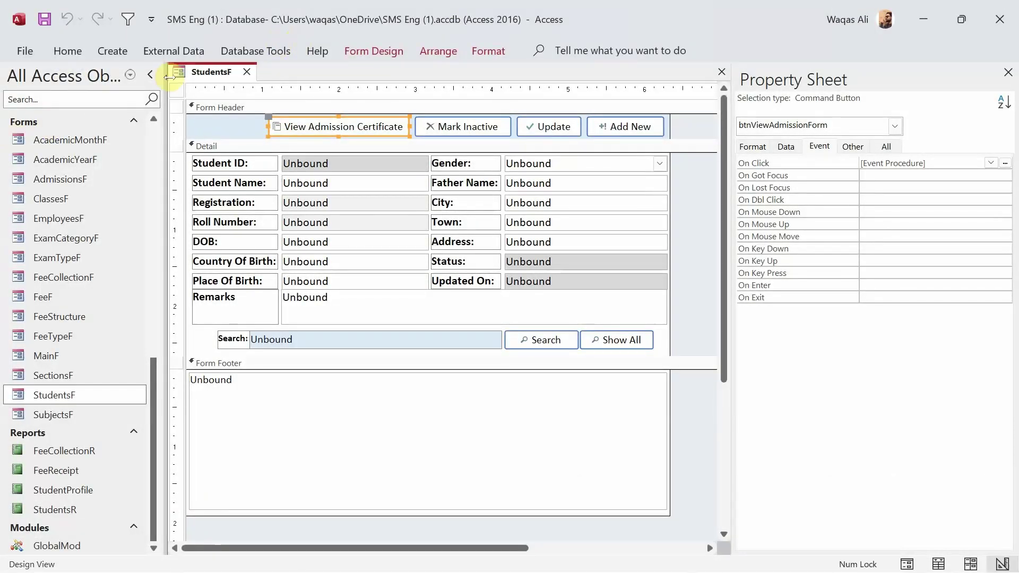
right_click(215, 70)
click(221, 76)
click(251, 71)
double_click(85, 357)
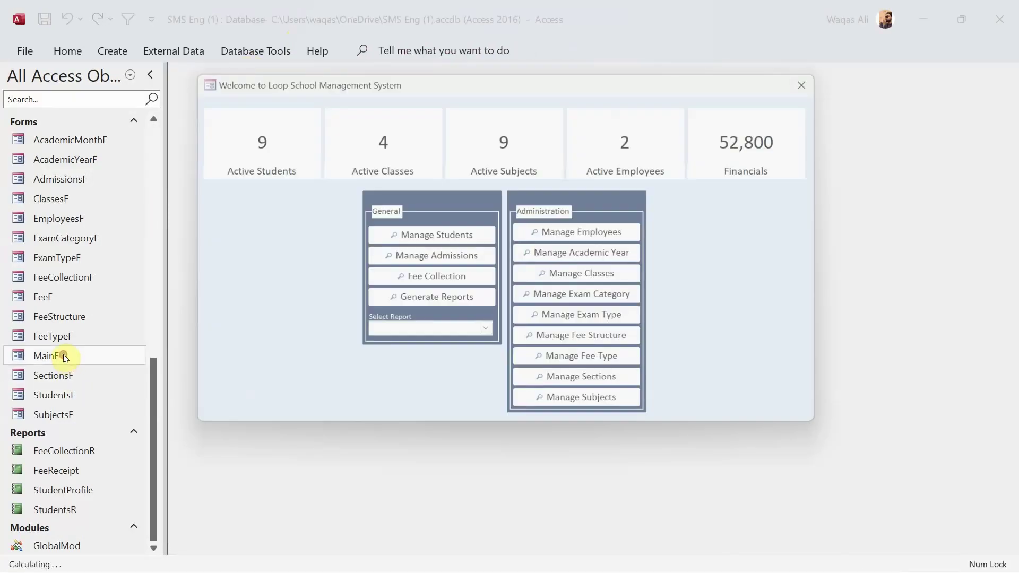
click(454, 236)
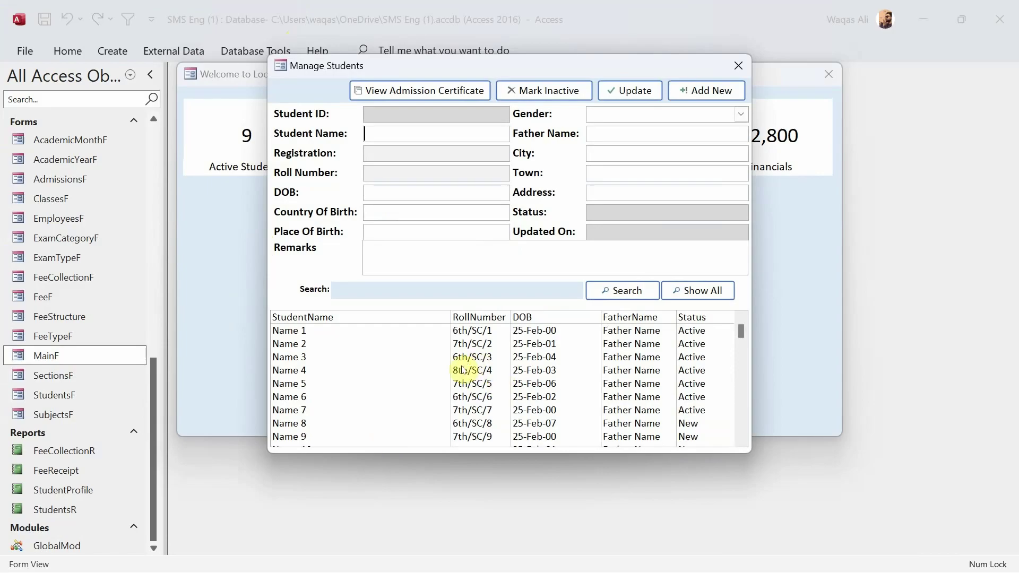
- Test the admission certificate for Name 4 and Name 13, closing each Student Profile report
click(462, 376)
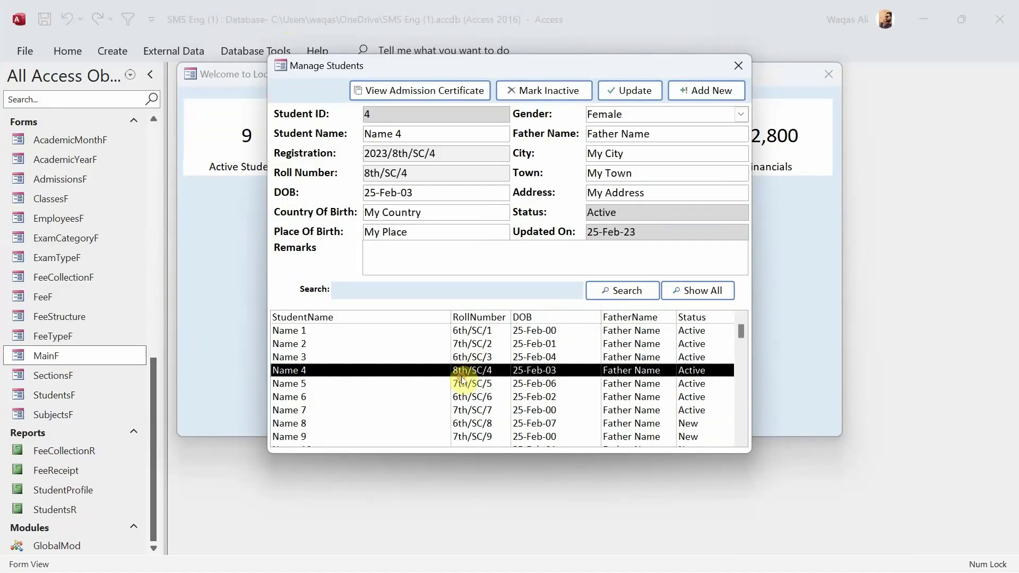
click(396, 92)
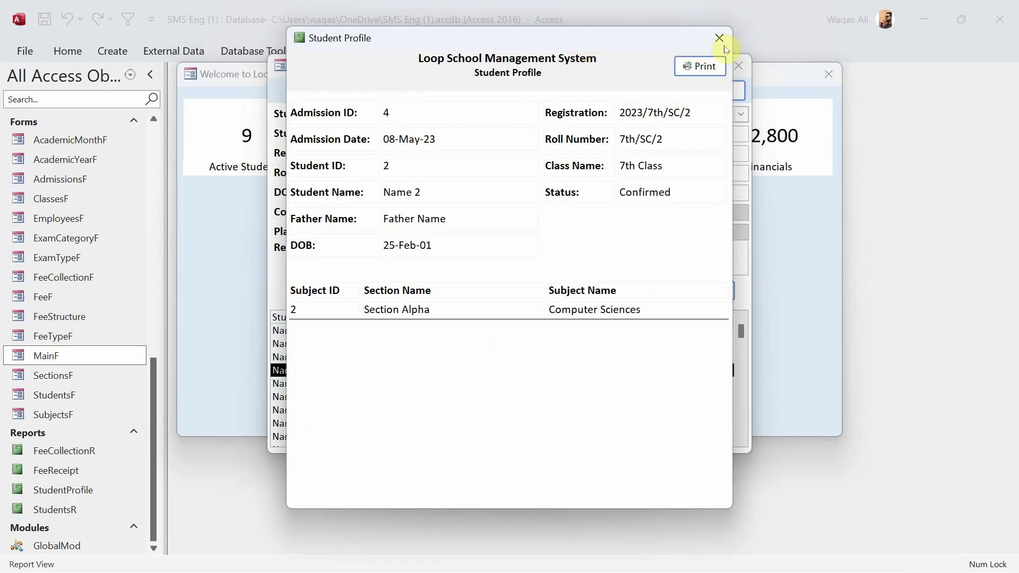
drag(687, 33, 680, 162)
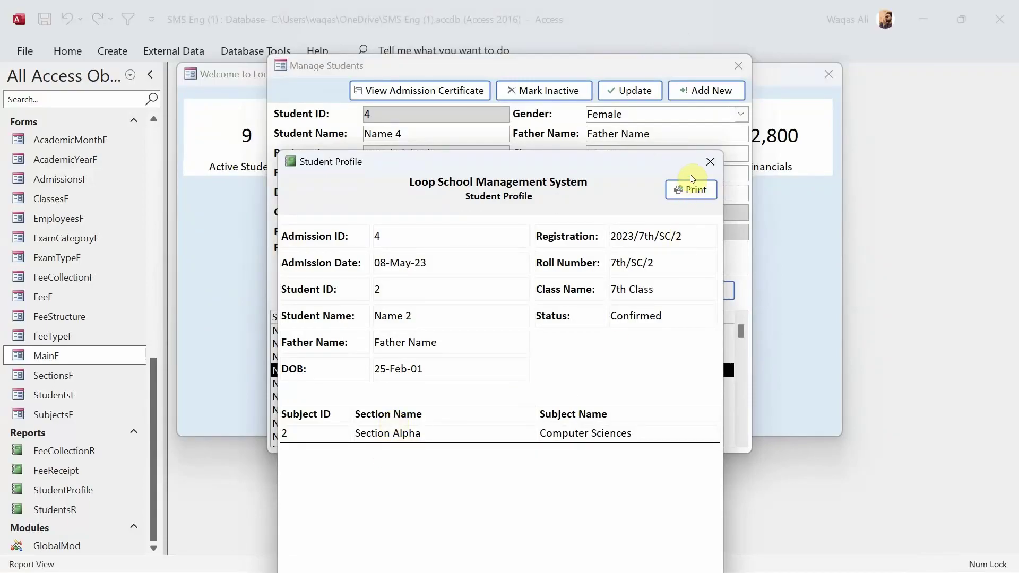
click(710, 162)
scroll(485, 414, down, 3)
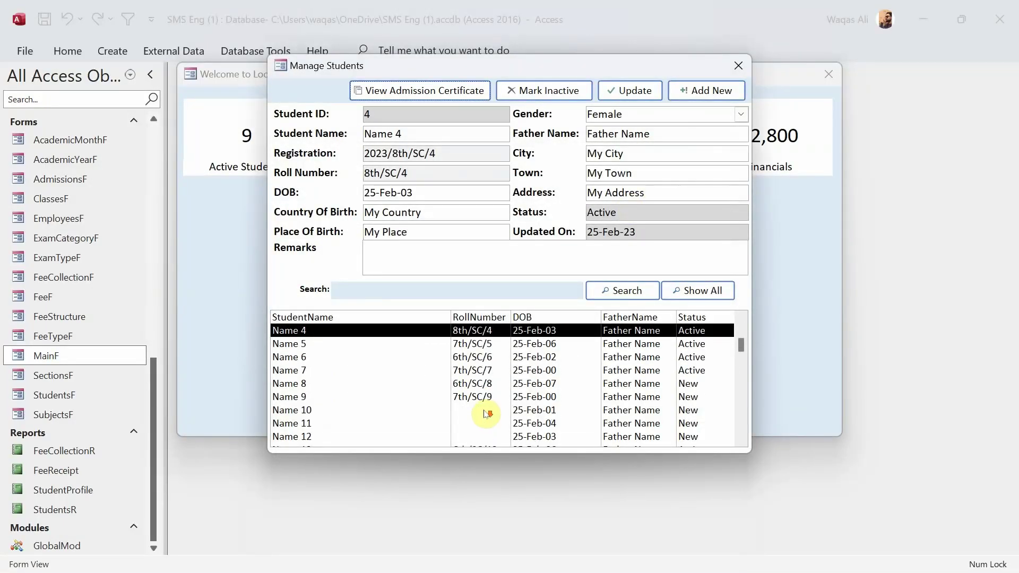
scroll(483, 386, down, 3)
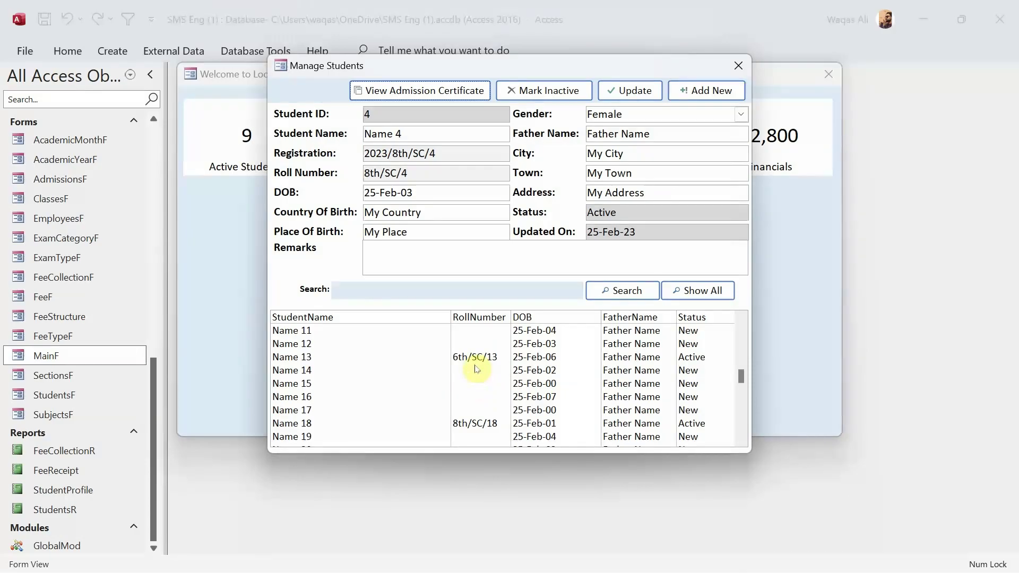
click(475, 365)
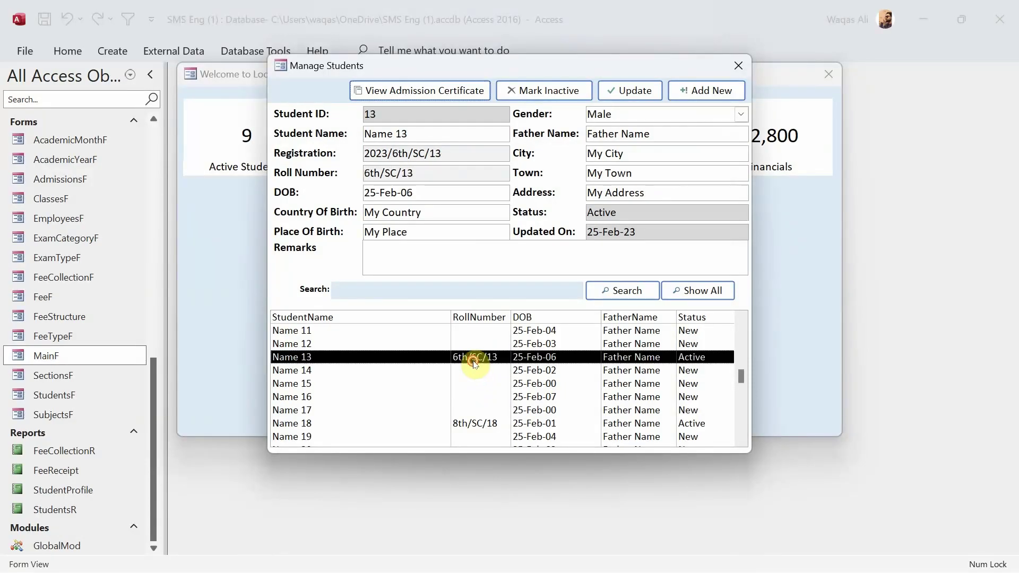
click(446, 89)
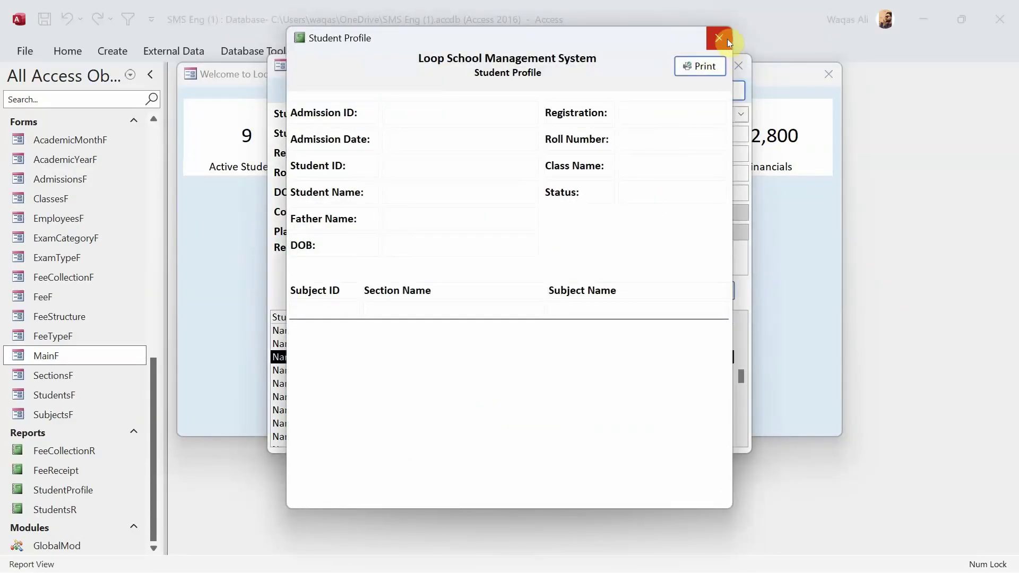
click(719, 37)
- Test Name 18's admission certificate, close the empty report, and load Name 2's record
scroll(578, 330, down, 2)
click(547, 372)
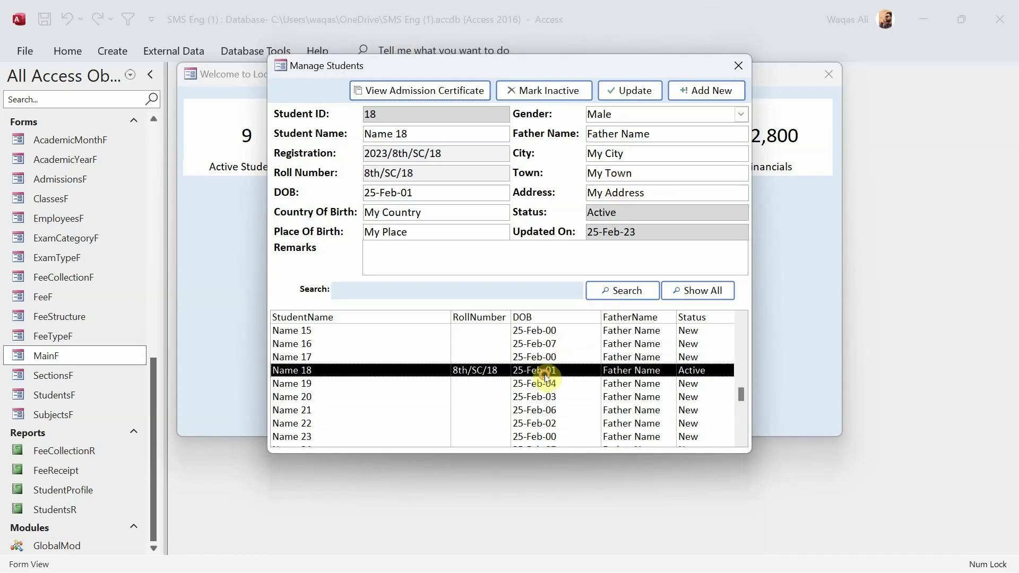
click(388, 94)
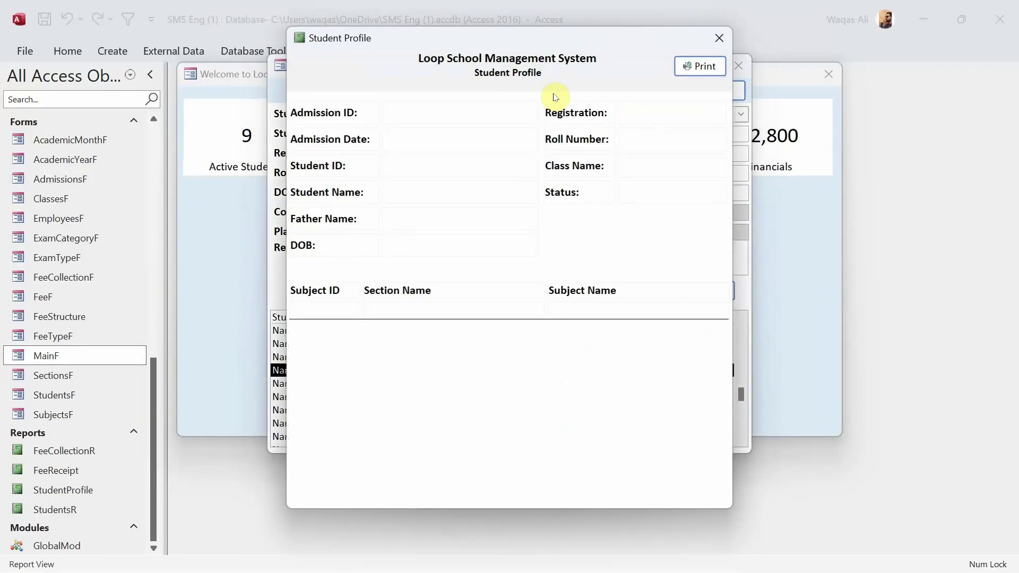
click(722, 38)
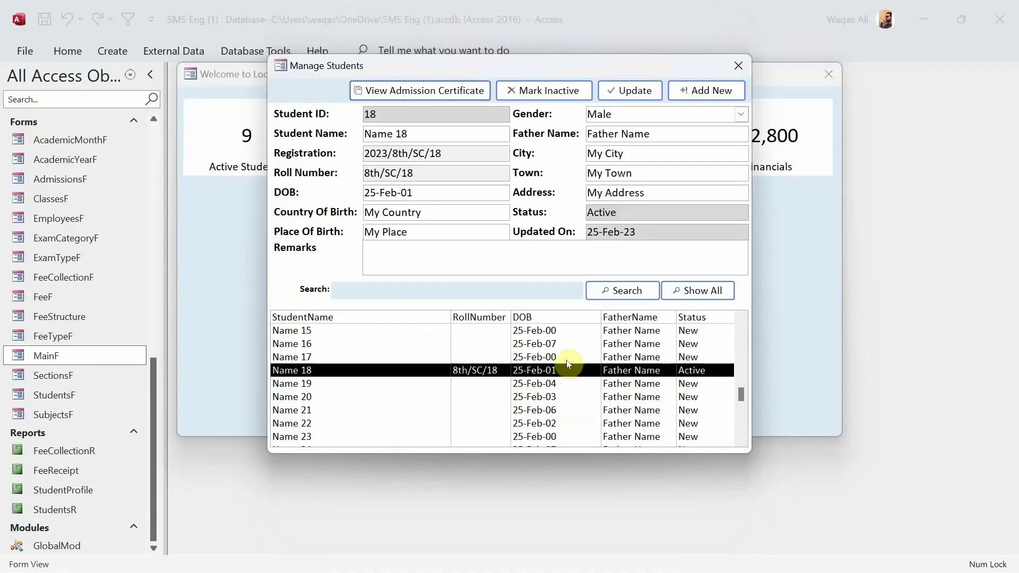
scroll(566, 359, down, 2)
scroll(552, 360, up, 7)
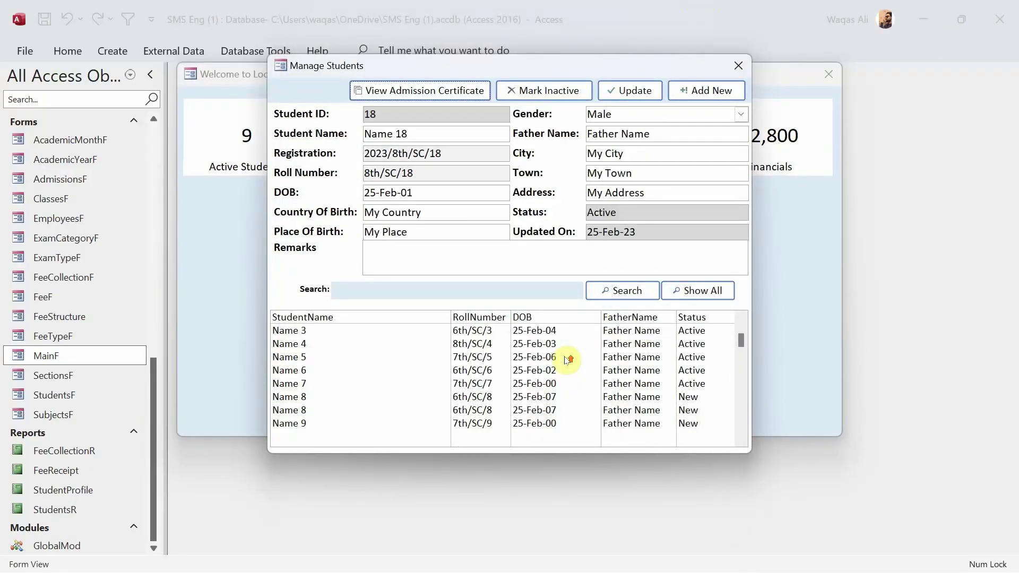
click(471, 344)
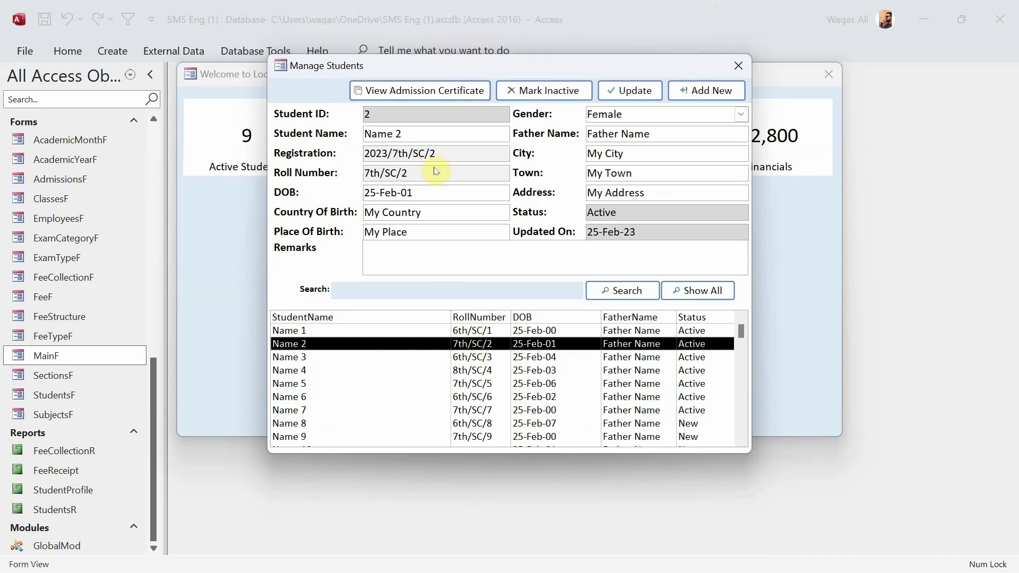
- View Name 2's admission certificate and move the Student Profile report window up-left
click(411, 93)
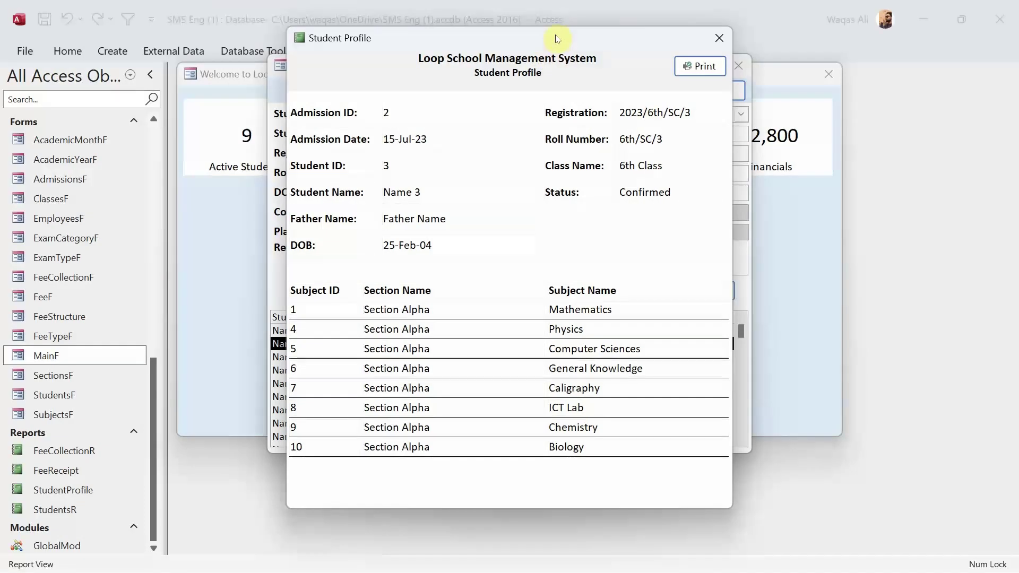
drag(560, 38, 317, 56)
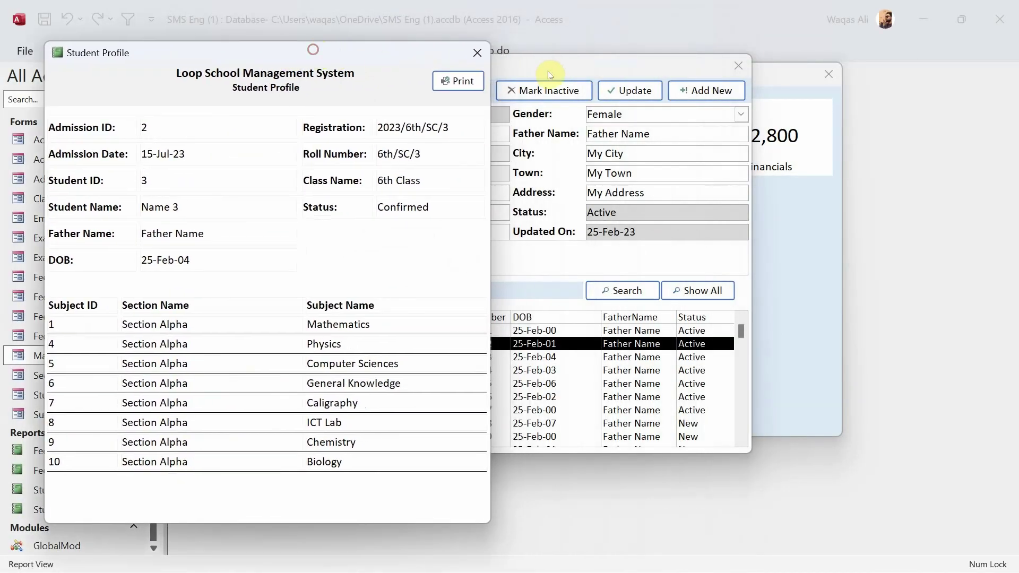